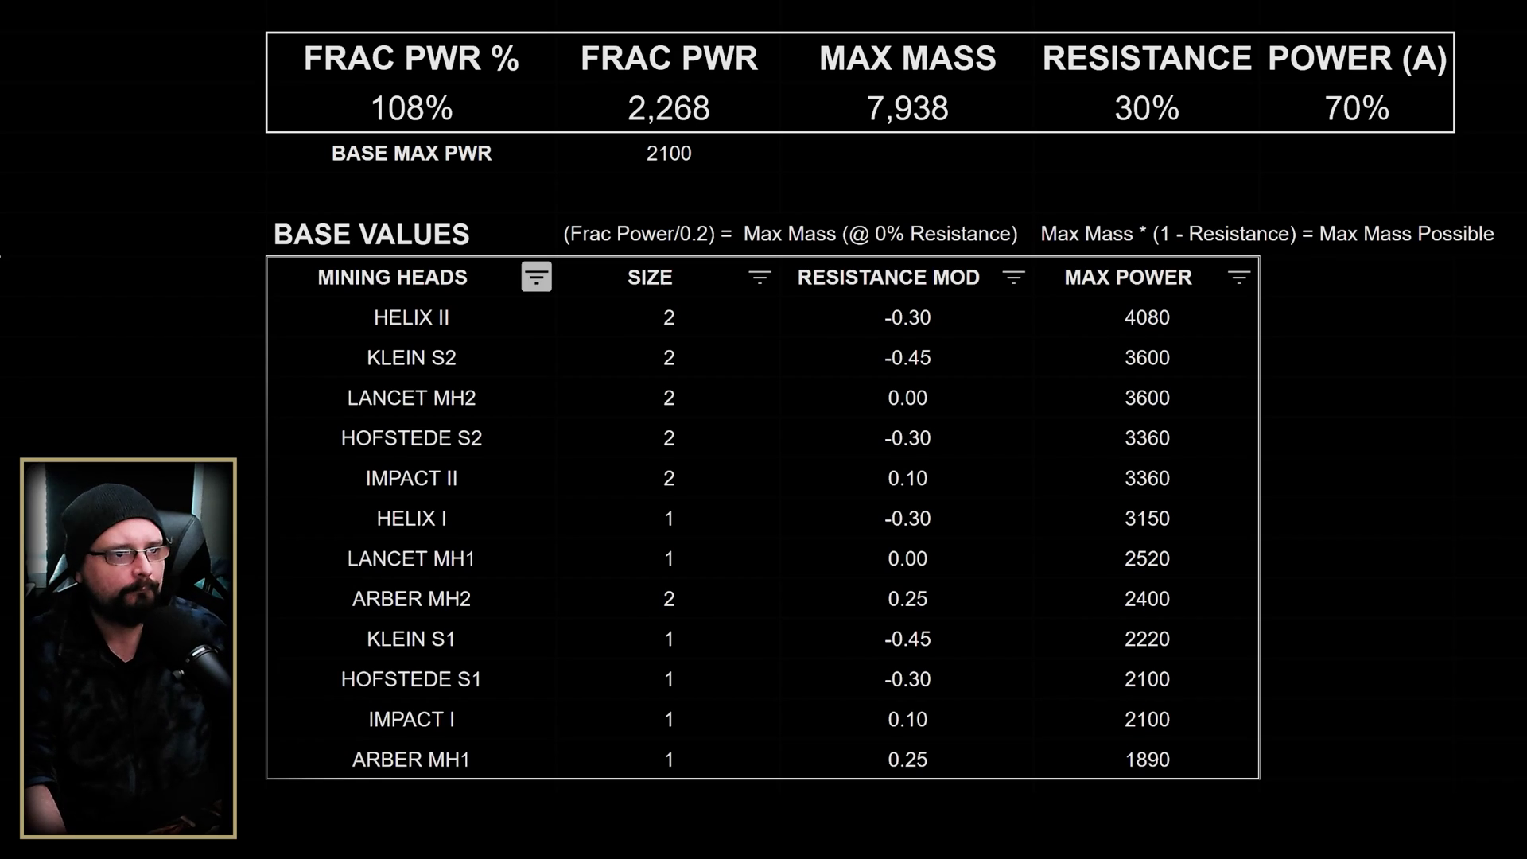
# Examine the mining heads' resistance and max power values, the base max power, and the Frac Pwr formula.
pyautogui.click(429, 107)
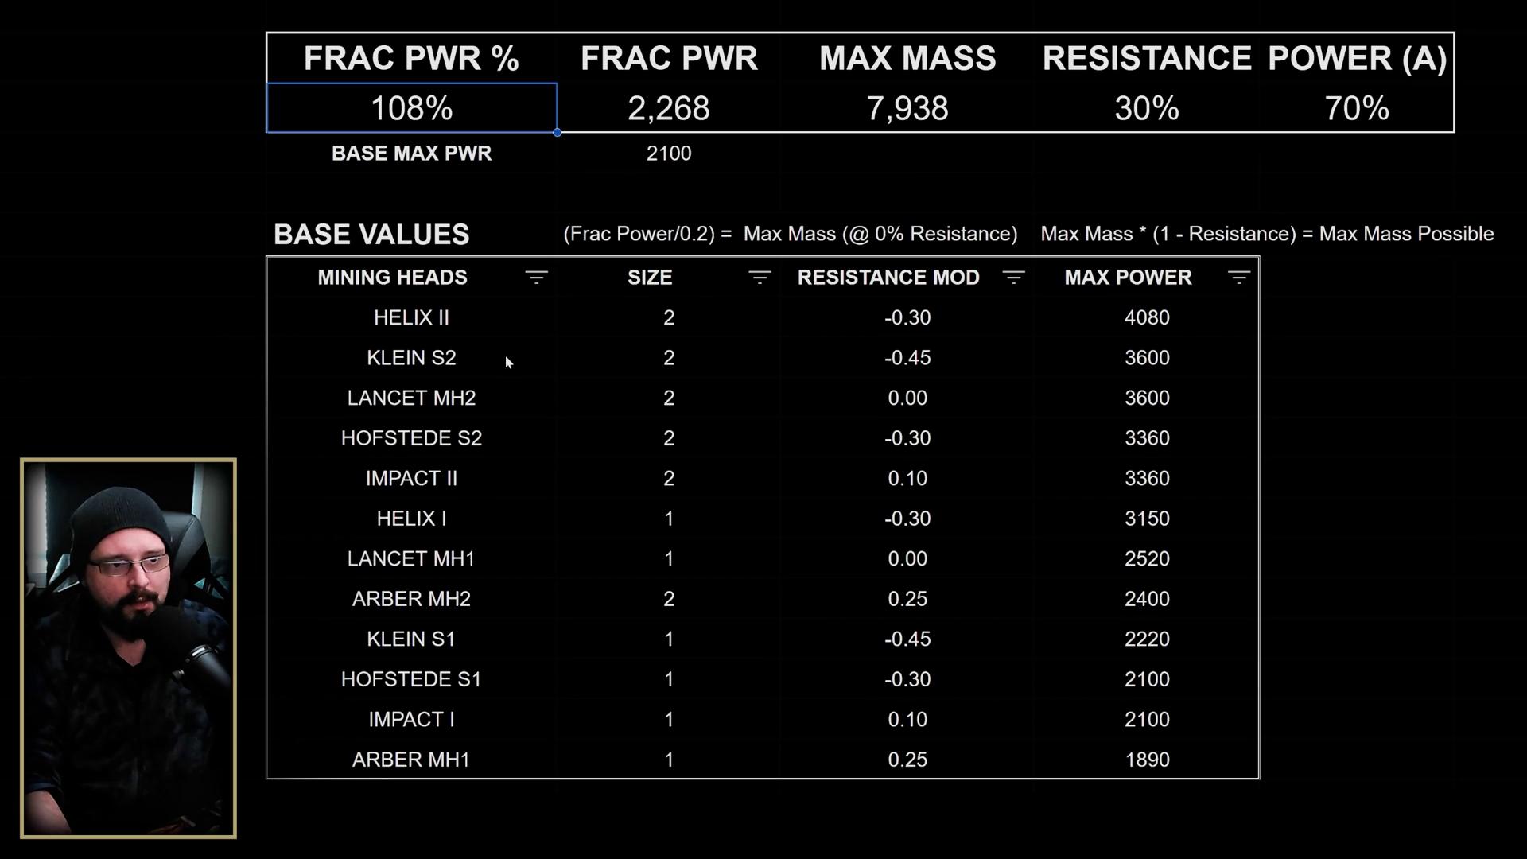
pyautogui.moveTo(422, 320); pyautogui.dragTo(1101, 676)
pyautogui.click(877, 357)
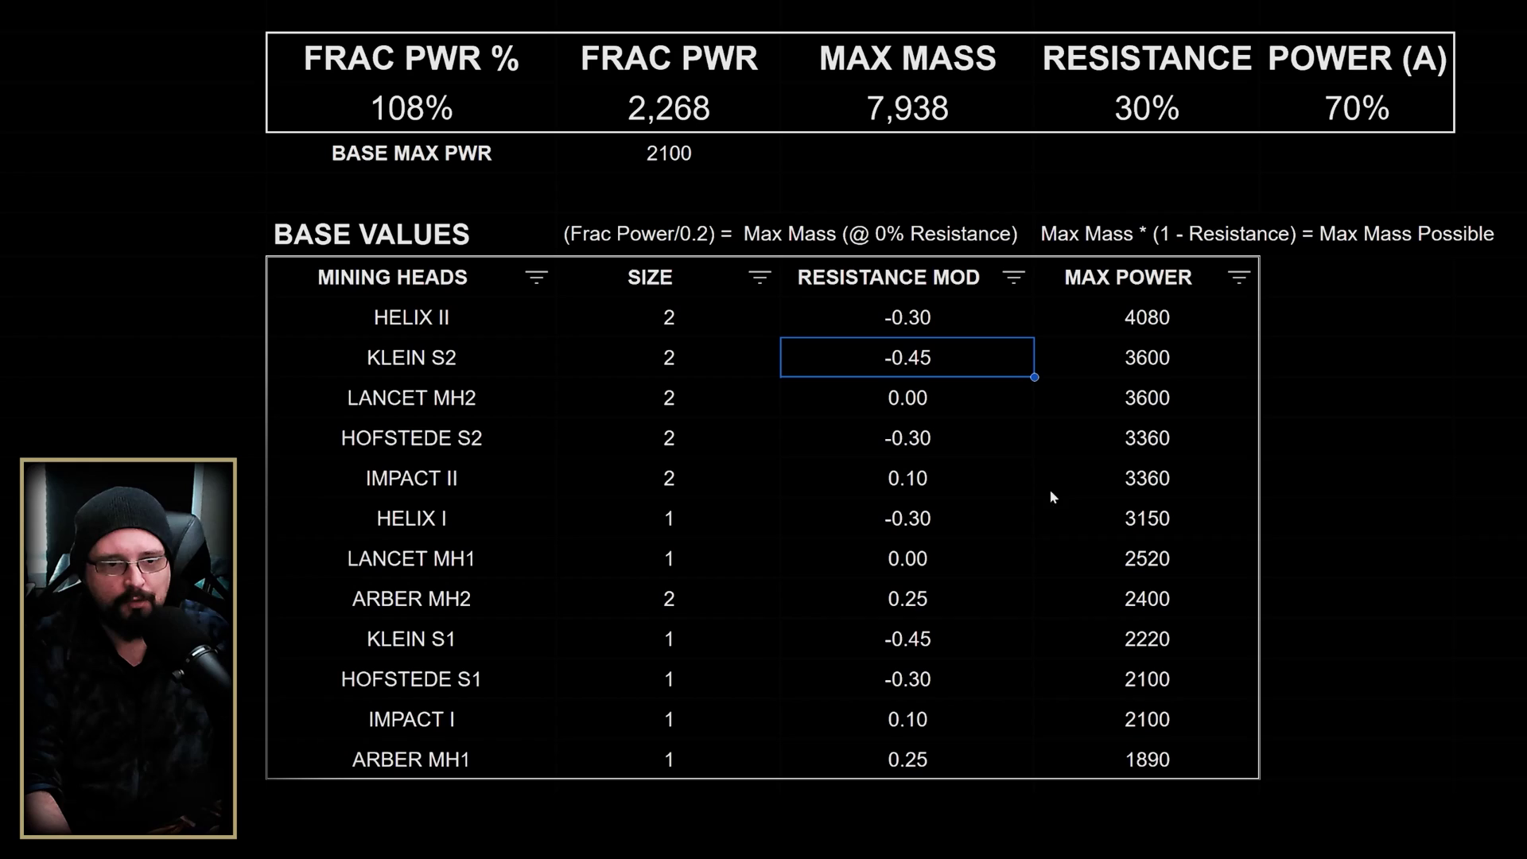
pyautogui.moveTo(1153, 322); pyautogui.dragTo(1171, 760)
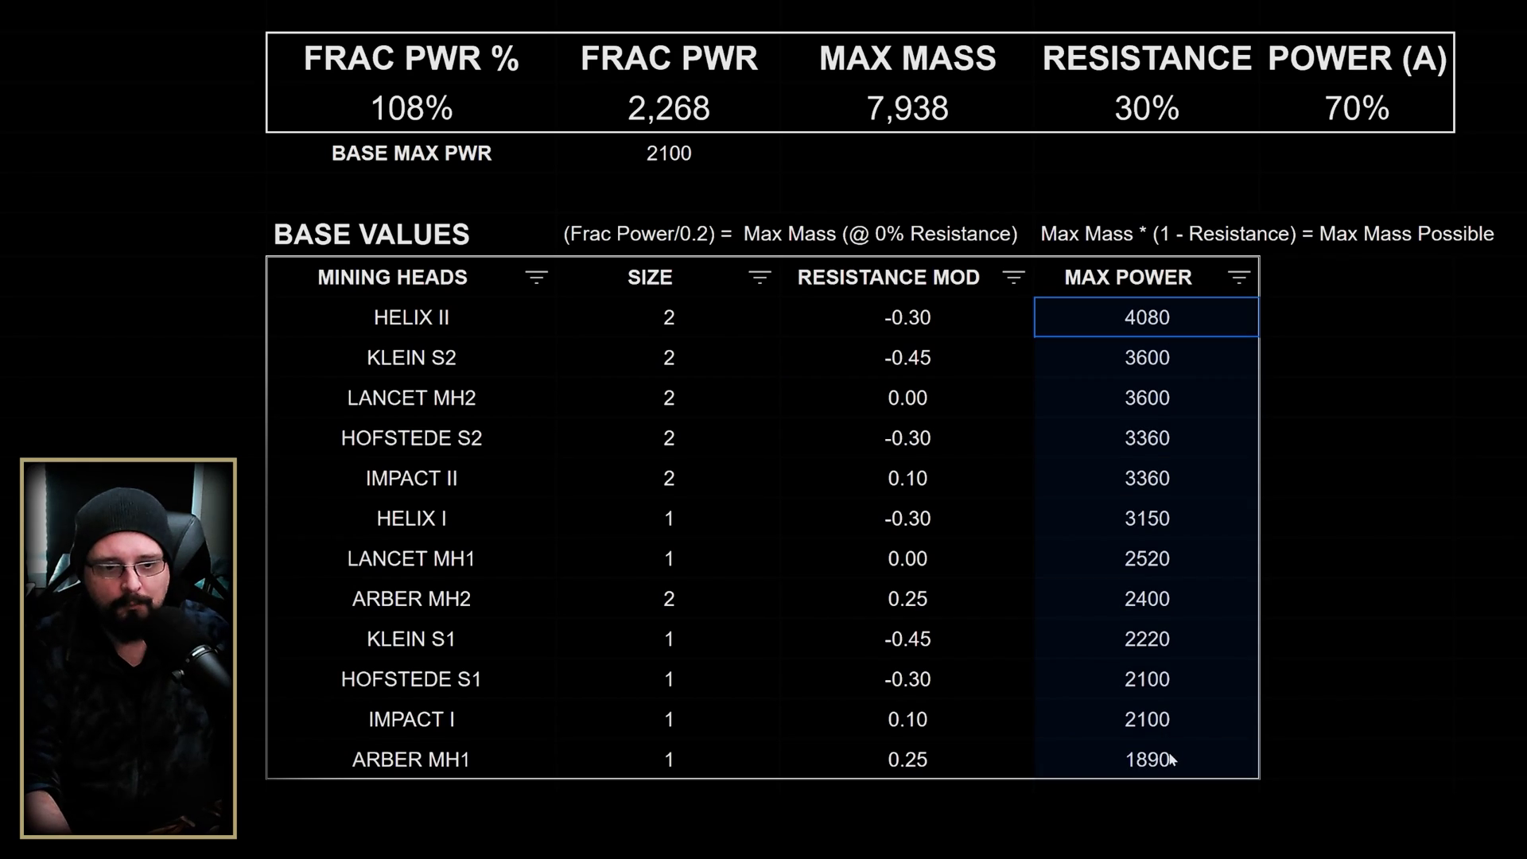
pyautogui.click(1305, 372)
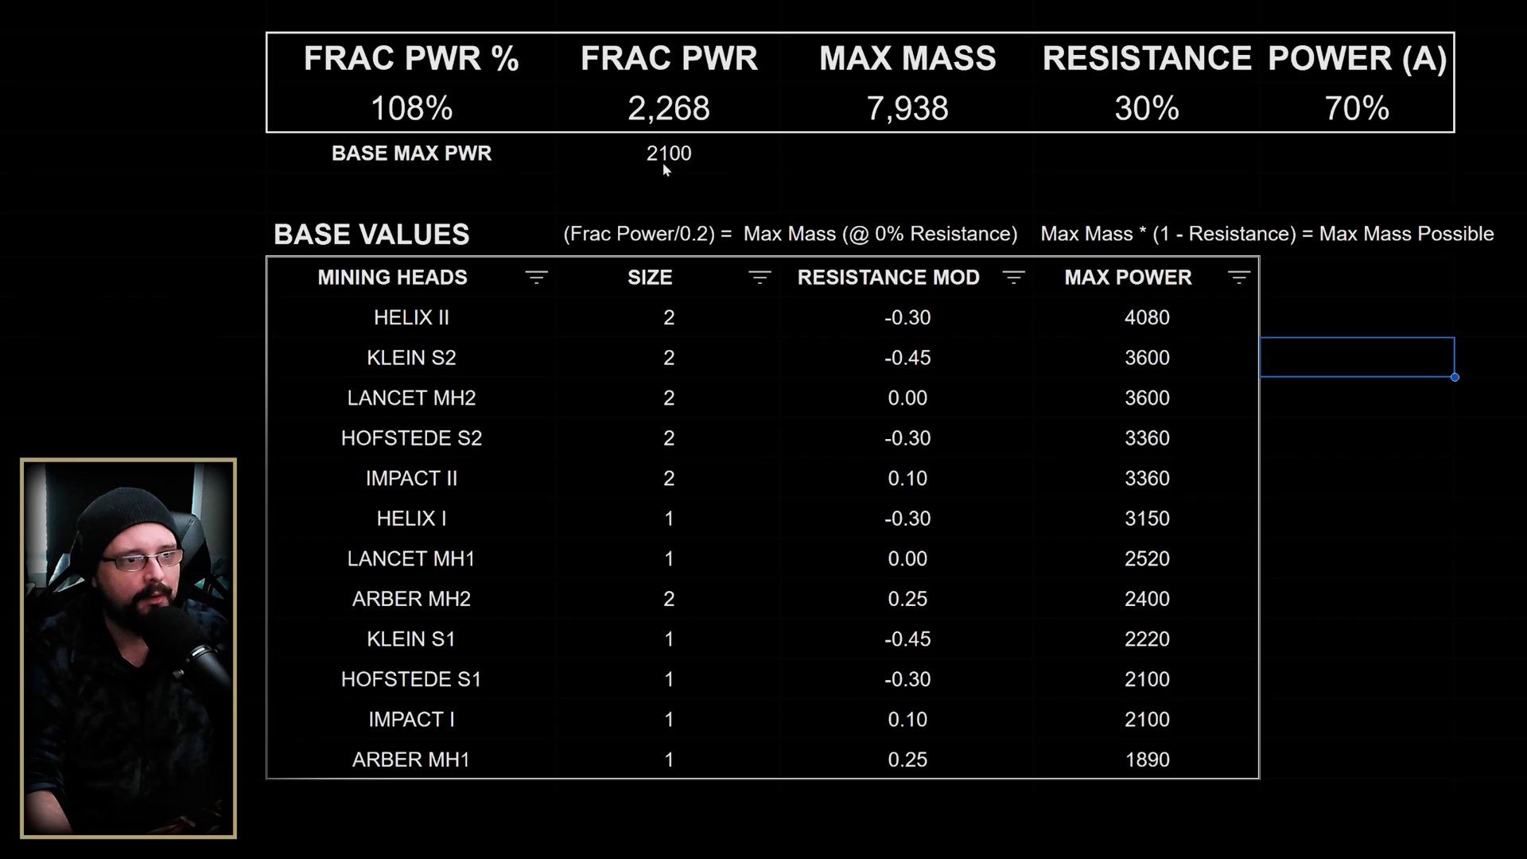
pyautogui.click(684, 163)
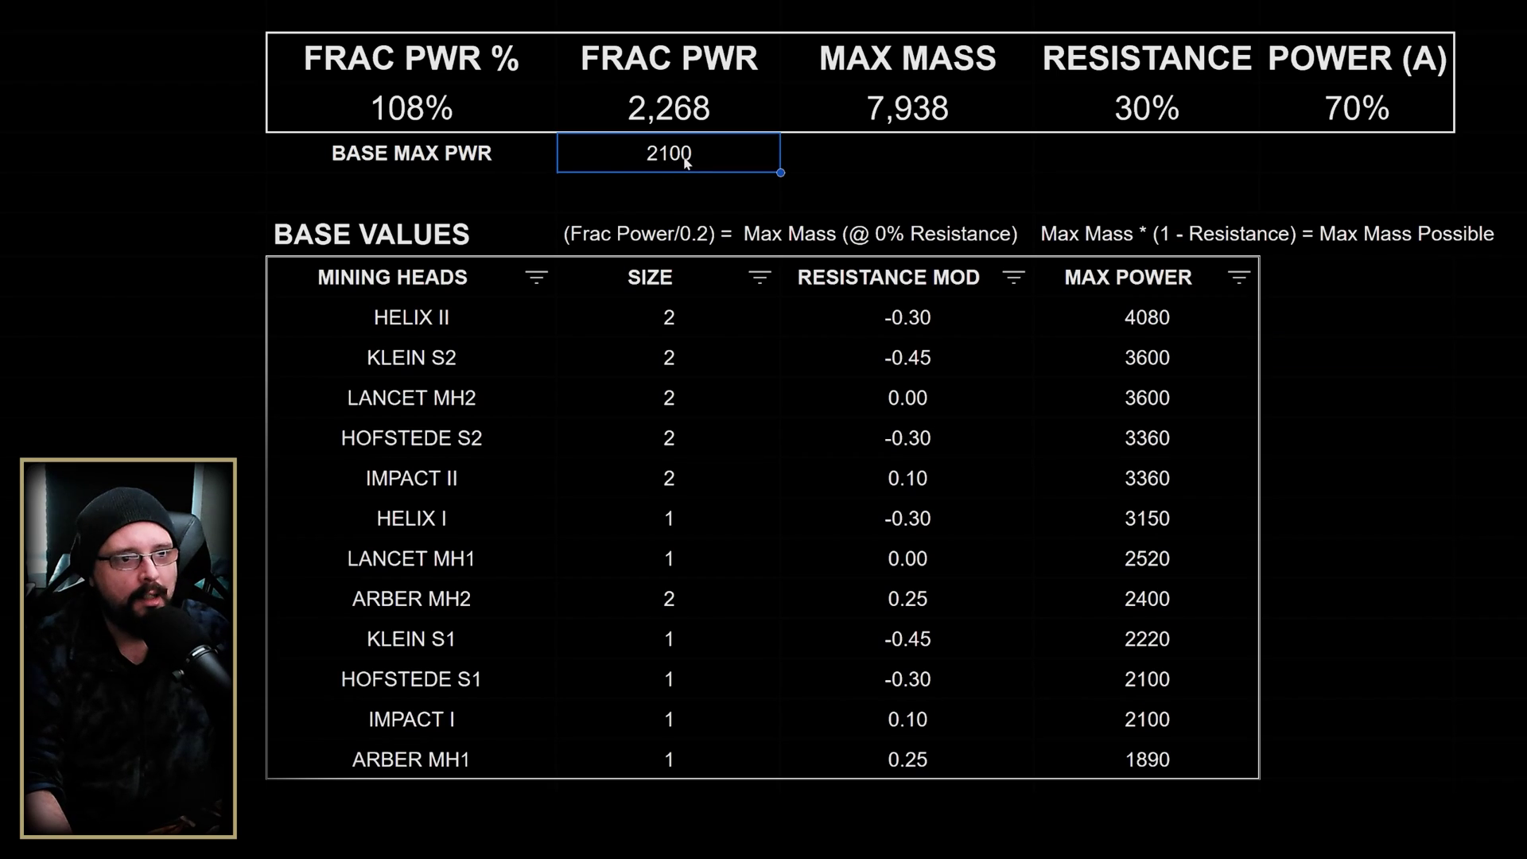
pyautogui.click(666, 112)
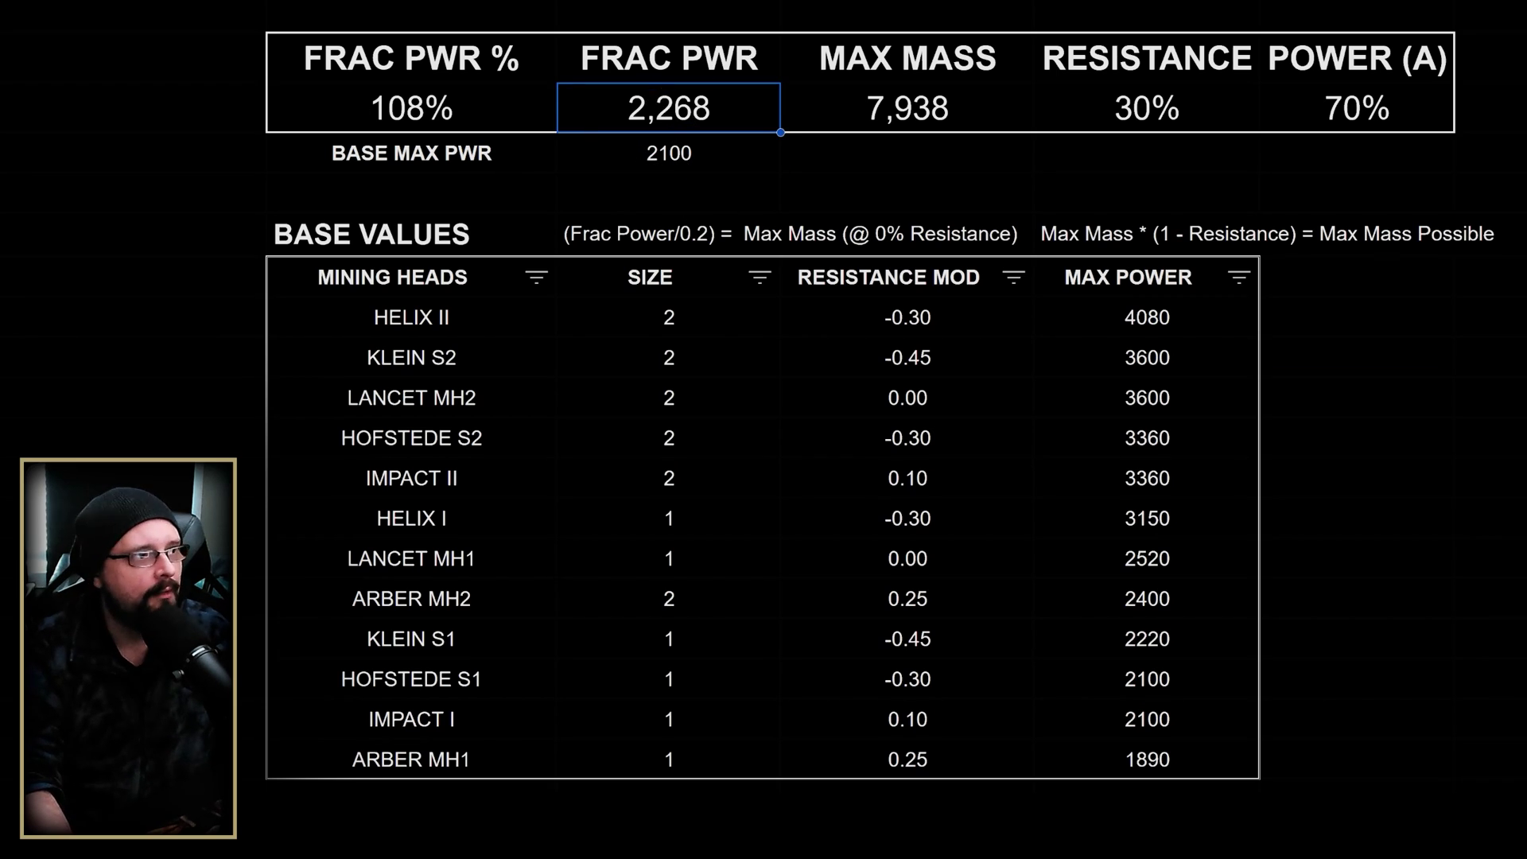
pyautogui.press('F2')
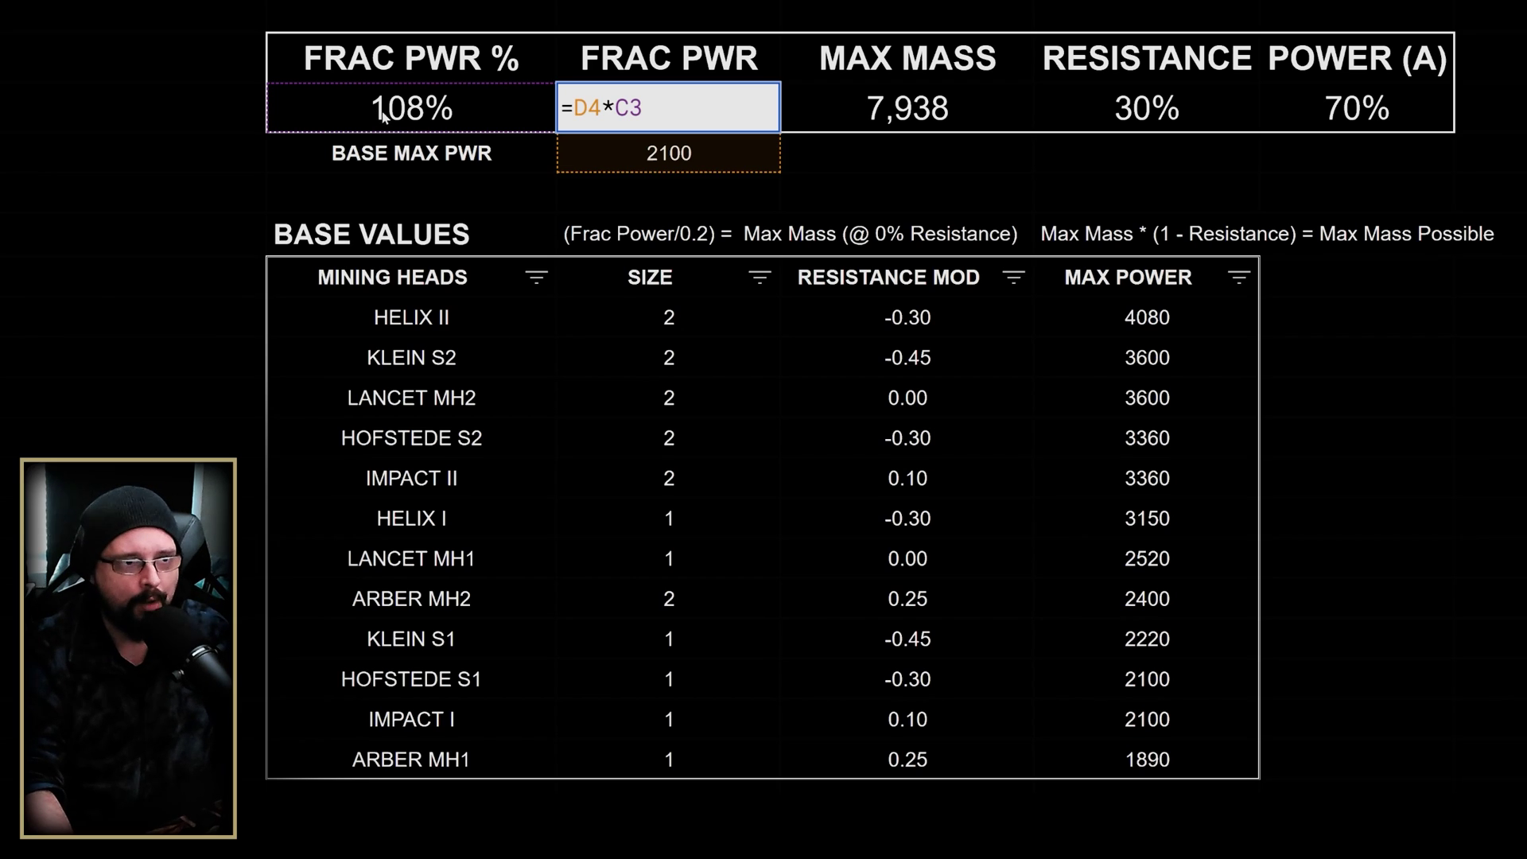
pyautogui.click(813, 183)
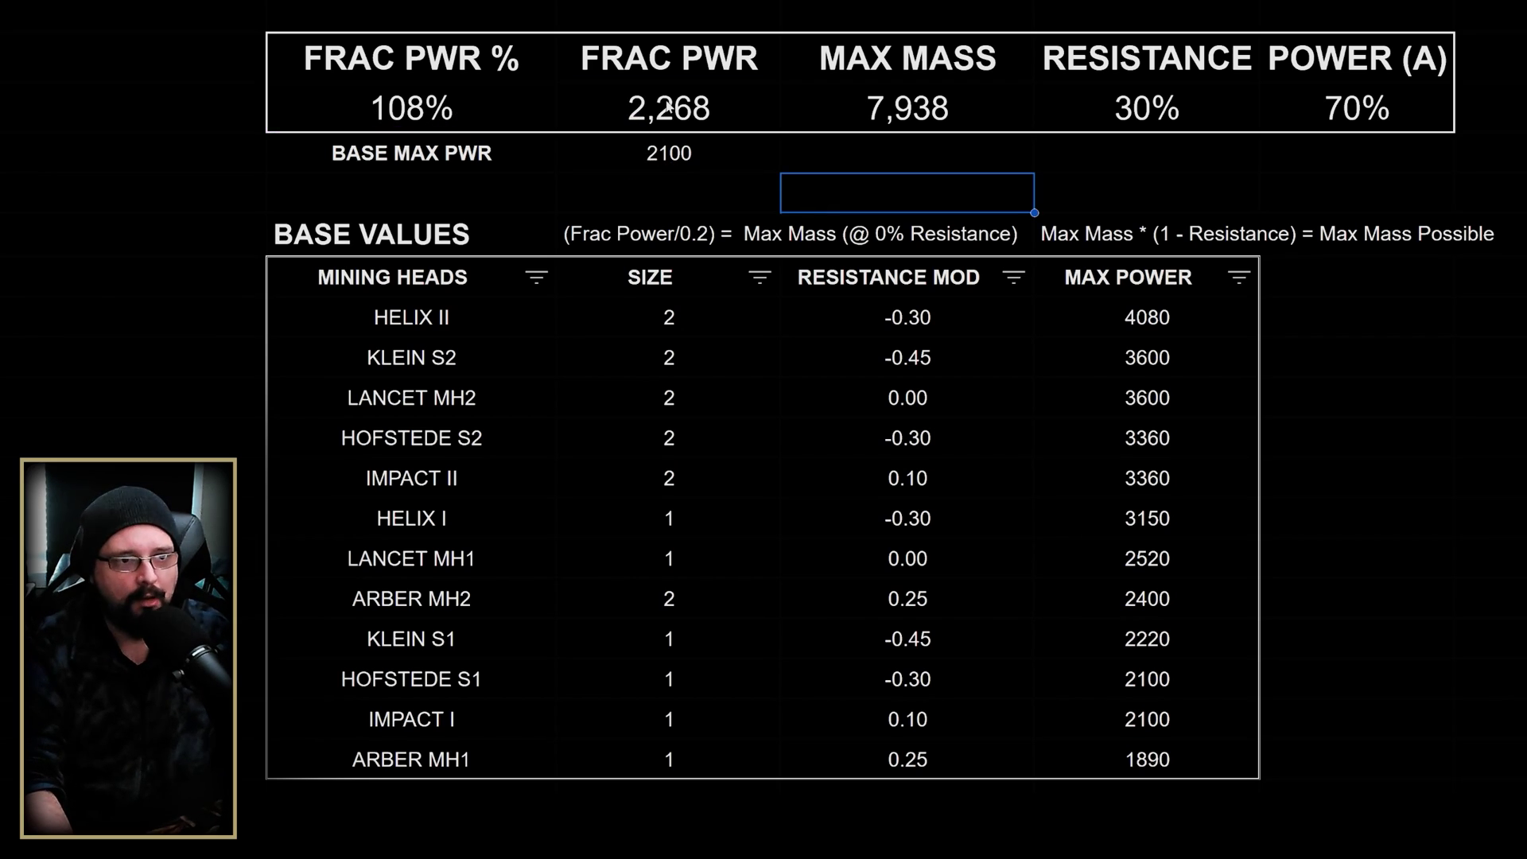
# Set the Resistance value in the summary row to 0%.
pyautogui.click(1143, 114)
pyautogui.write('0')
pyautogui.press('Return')
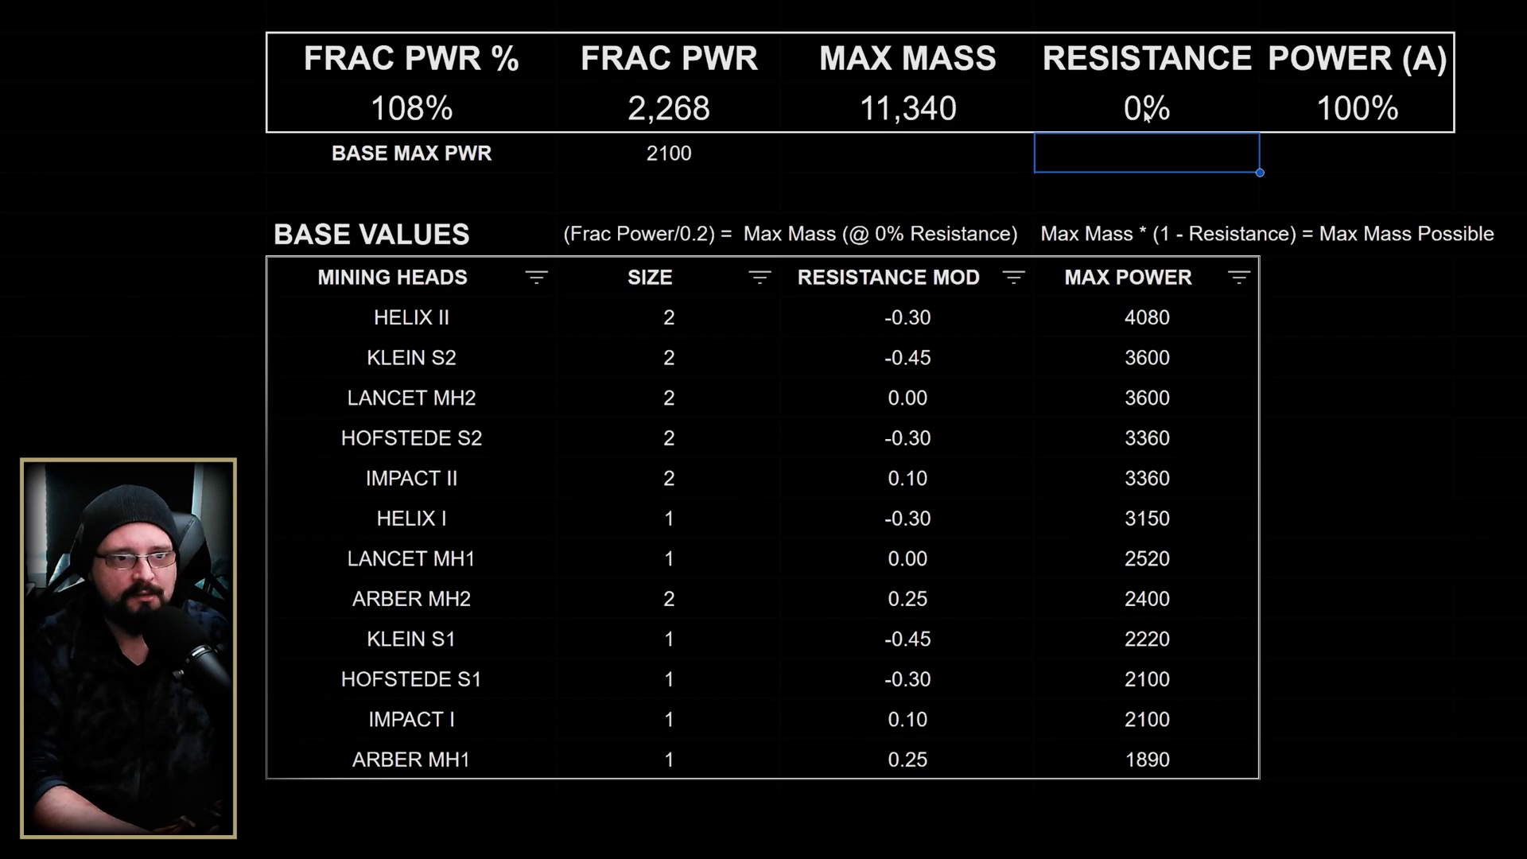
# Shorten the Max Mass formula to =(D3/0.2), removing the resistance factor, and review the remaining formula.
pyautogui.press('Left')
pyautogui.press('Up')
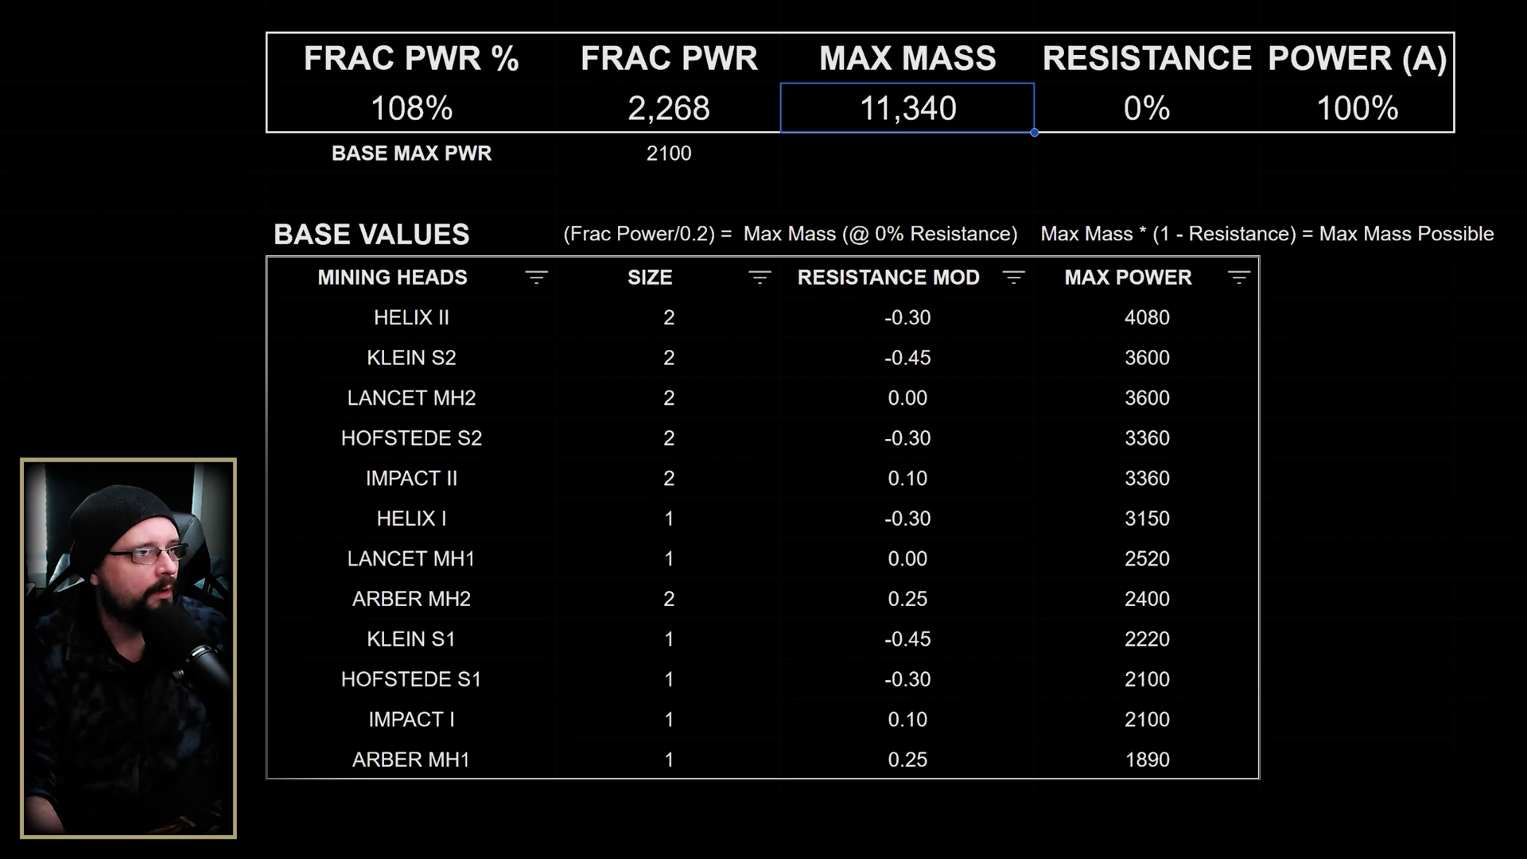
pyautogui.press('F2')
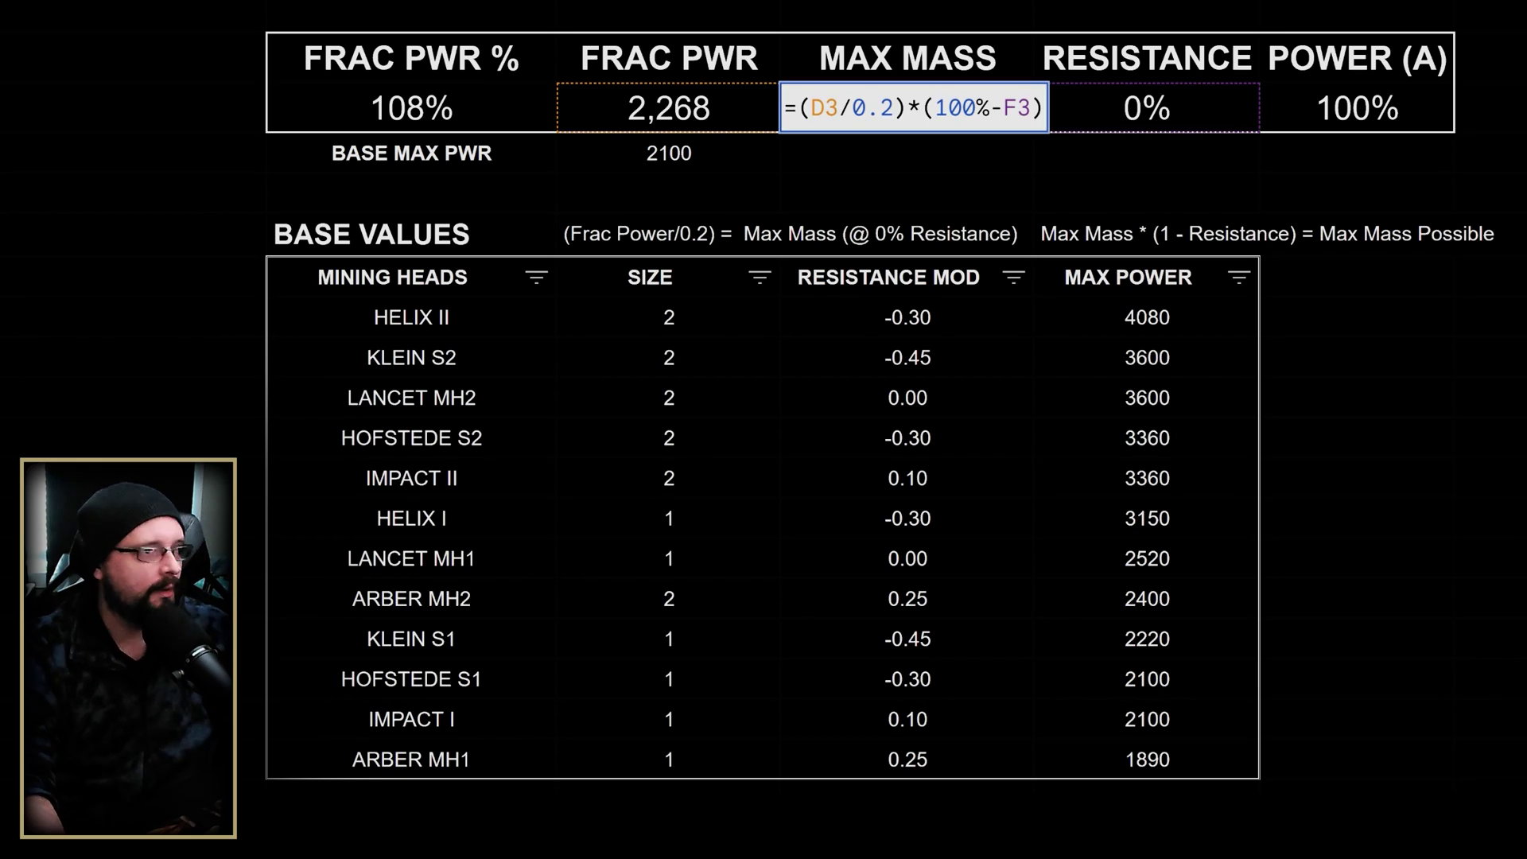
pyautogui.press('BackSpace')
pyautogui.press('BackSpace')
pyautogui.press('BackSpace')
pyautogui.press('BackSpace')
pyautogui.press('BackSpace')
pyautogui.press('BackSpace')
pyautogui.press('BackSpace')
pyautogui.press('BackSpace')
pyautogui.press('BackSpace')
pyautogui.press('BackSpace')
pyautogui.press('Return')
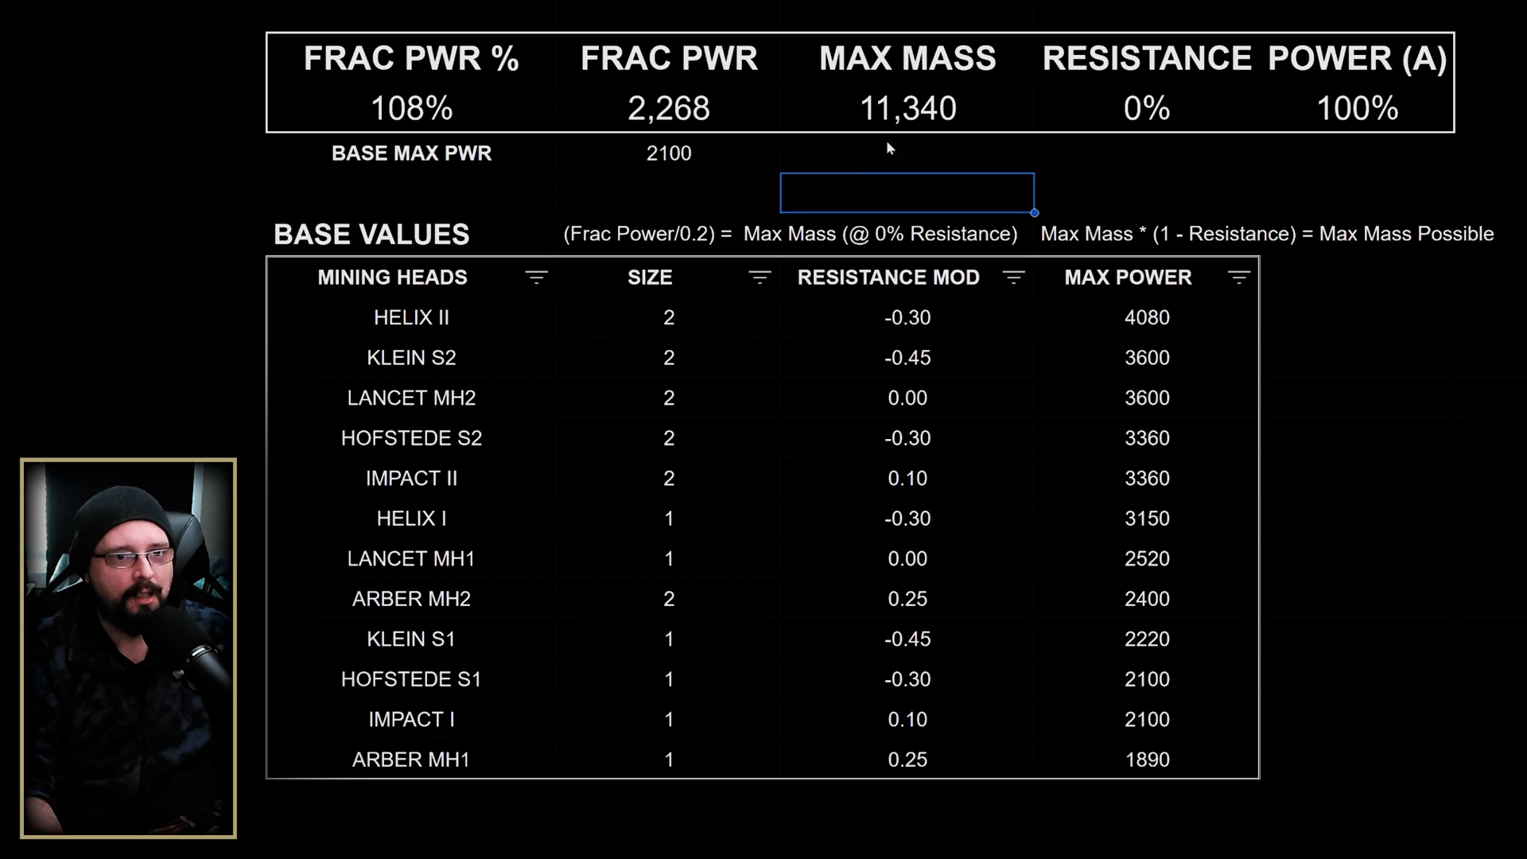
pyautogui.press('Up')
pyautogui.press('F2')
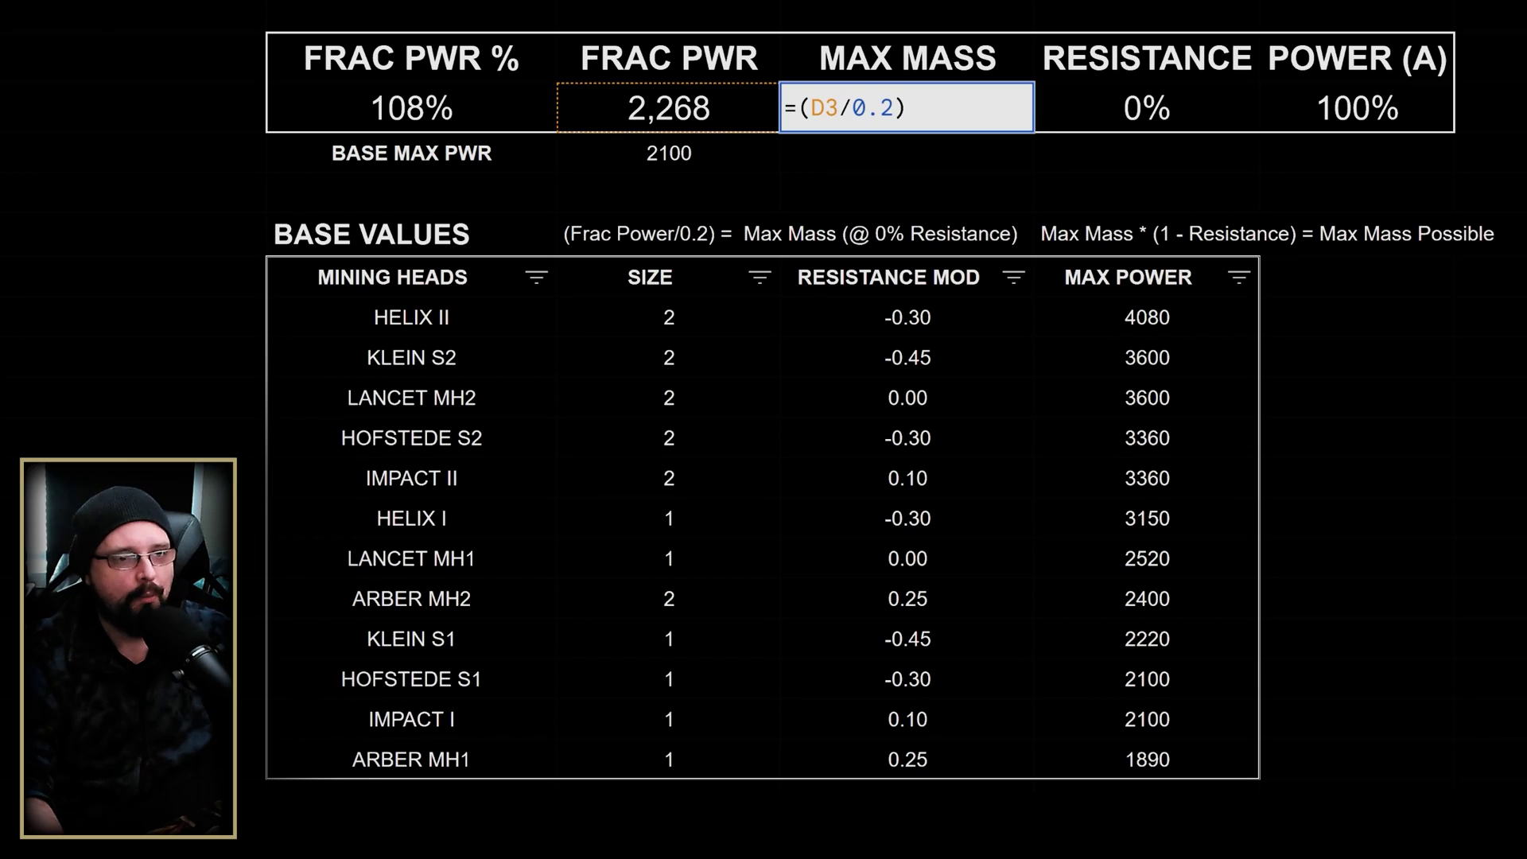
pyautogui.click(820, 107)
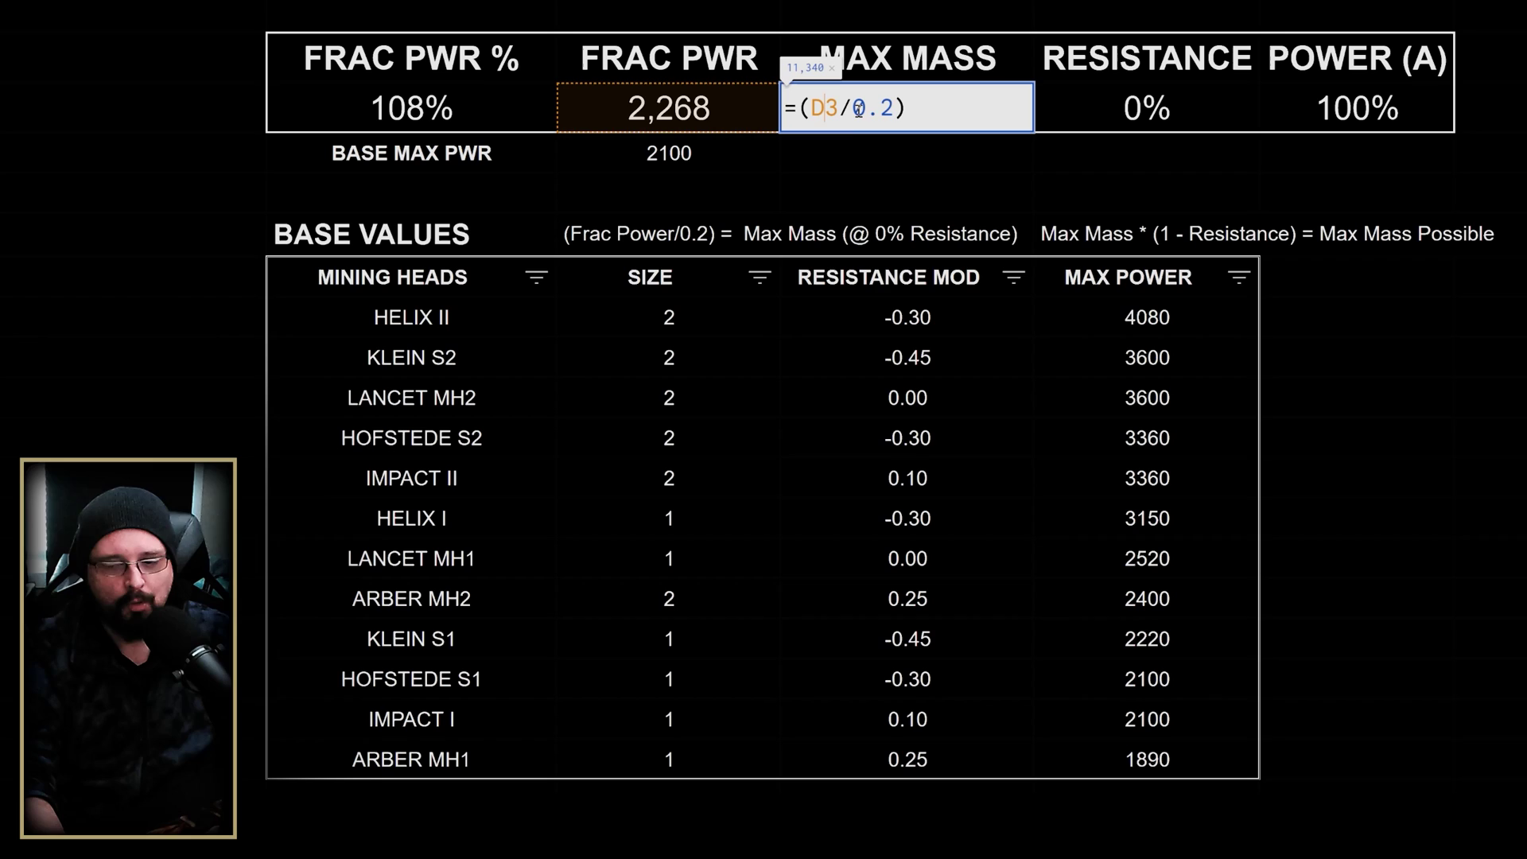
pyautogui.click(958, 167)
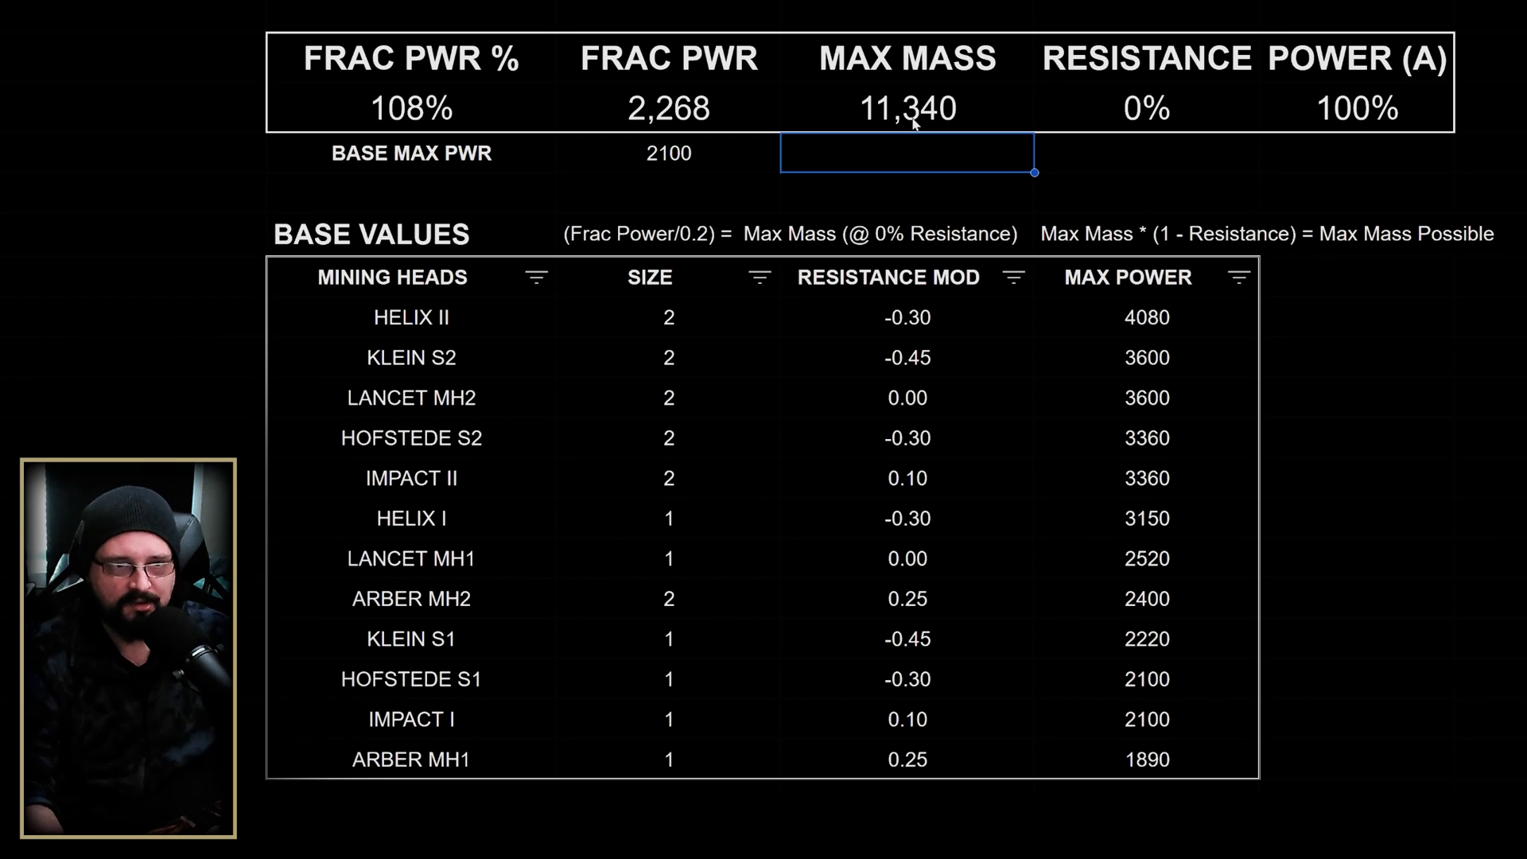
# Set the Resistance value in the summary row to 30%.
pyautogui.click(1168, 126)
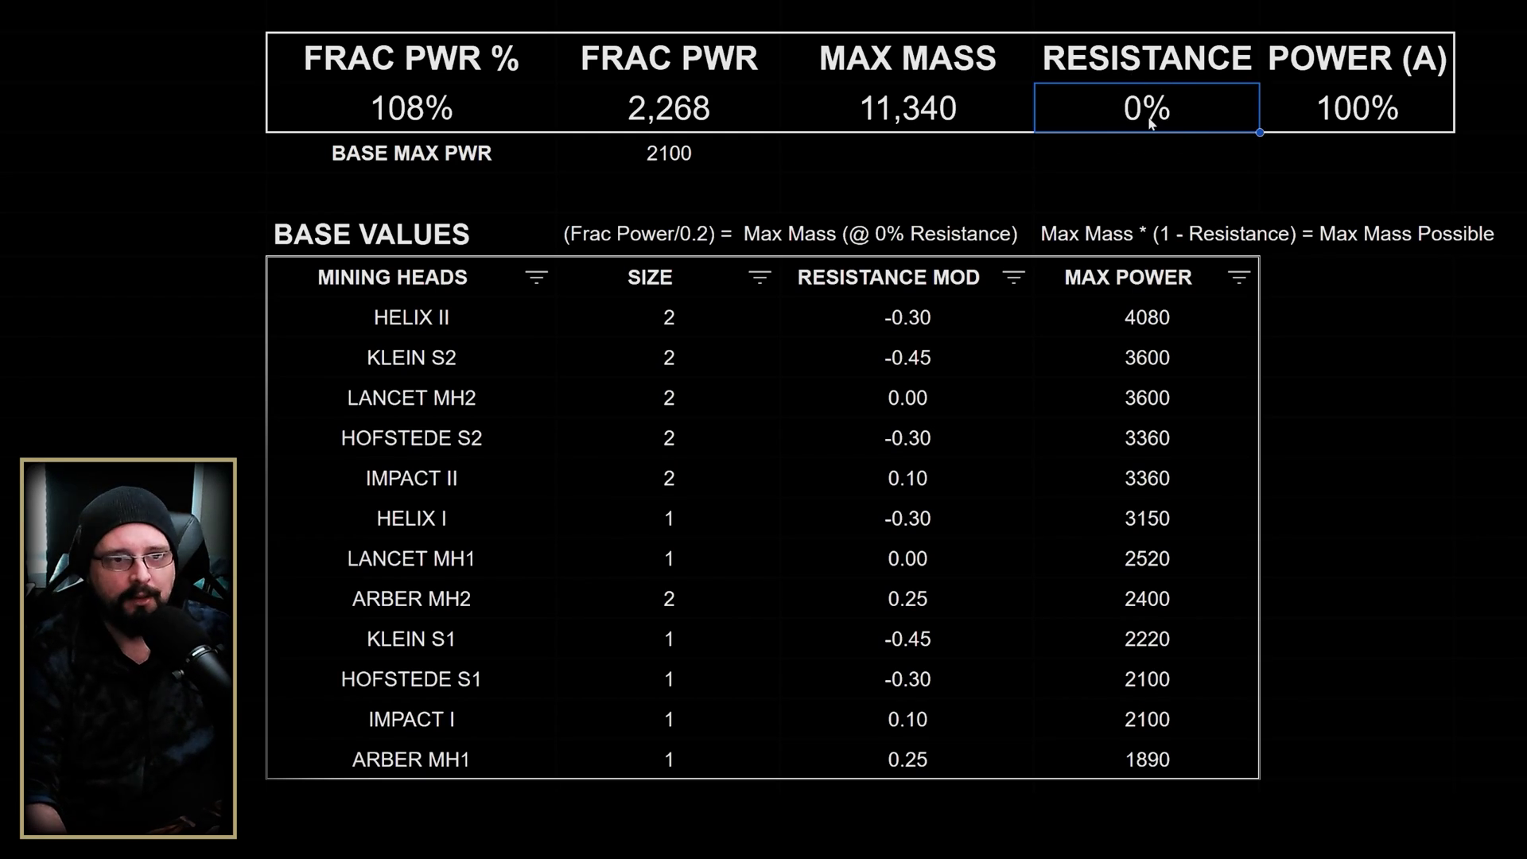
pyautogui.write('30')
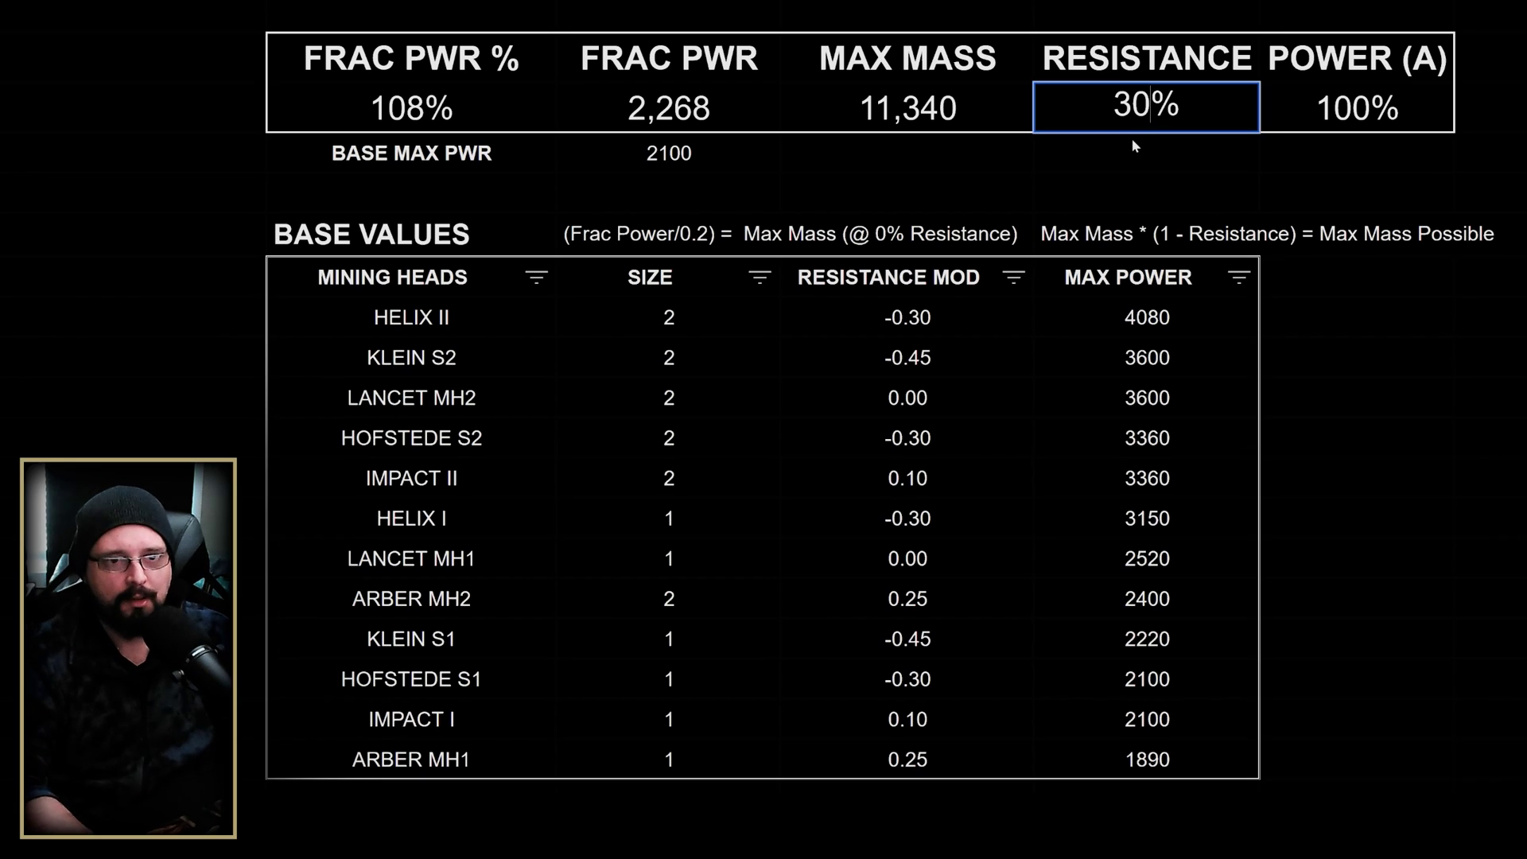
pyautogui.press('Left')
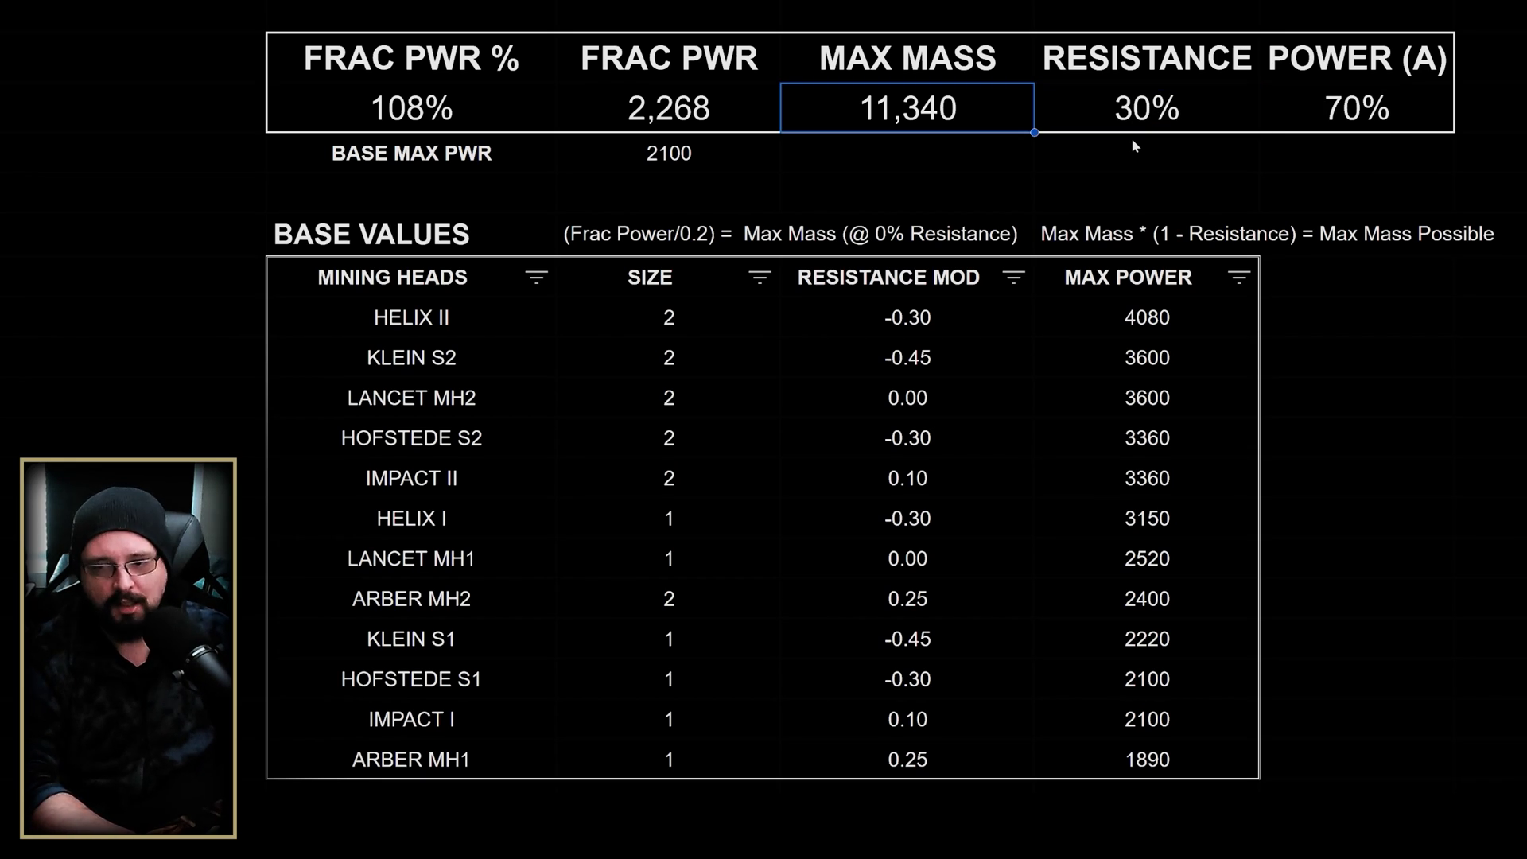
# Extend the Max Mass formula with the resistance factor so it reads =(D3/0.2)*(100%-F3), and review its cell references.
pyautogui.press('Right')
pyautogui.press('Left')
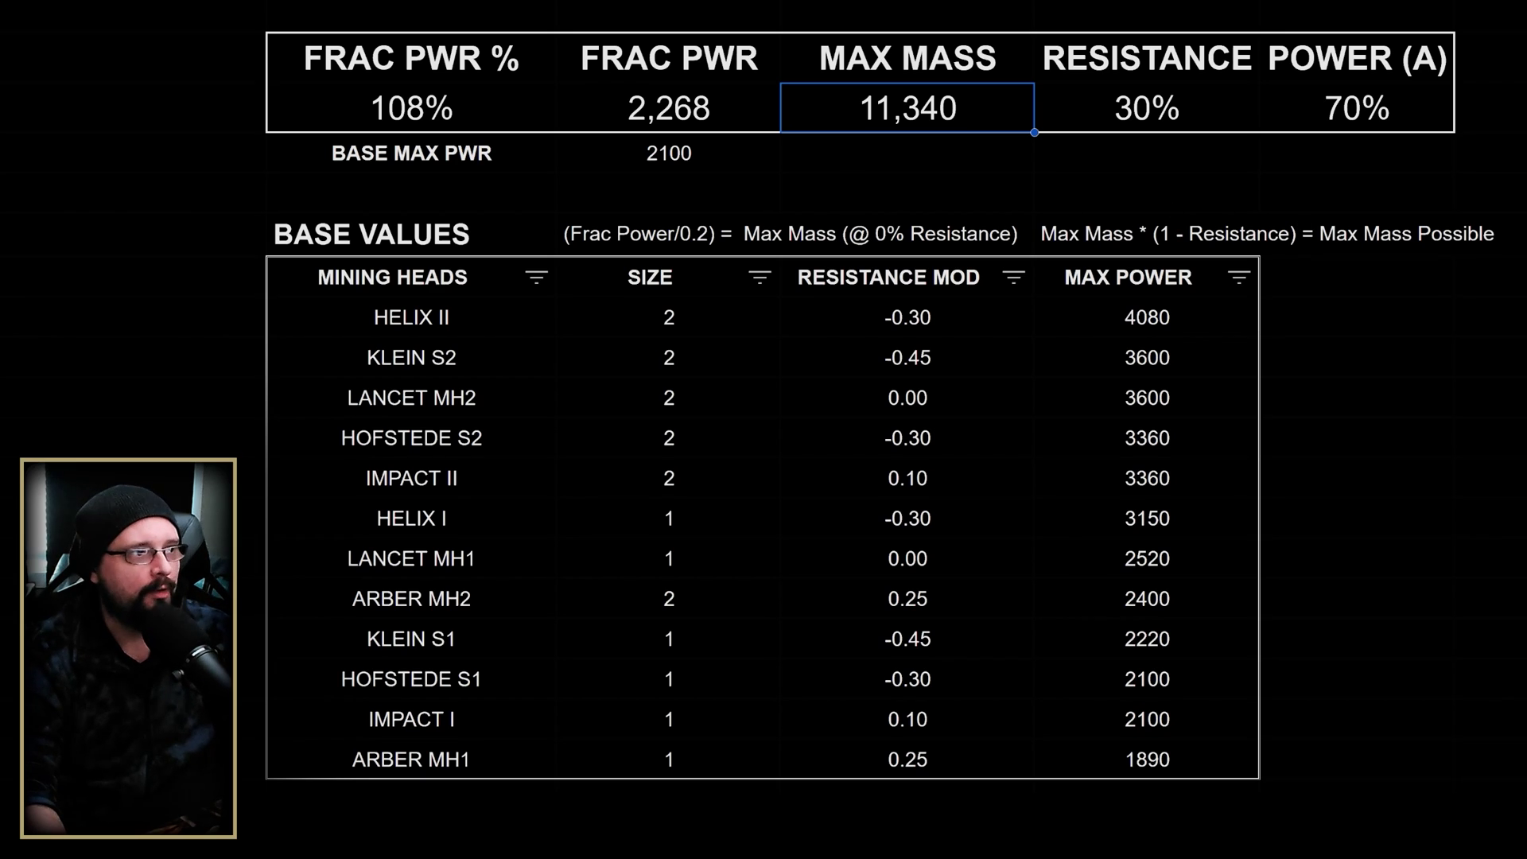
pyautogui.press('Return')
pyautogui.write('*(100%-F3)')
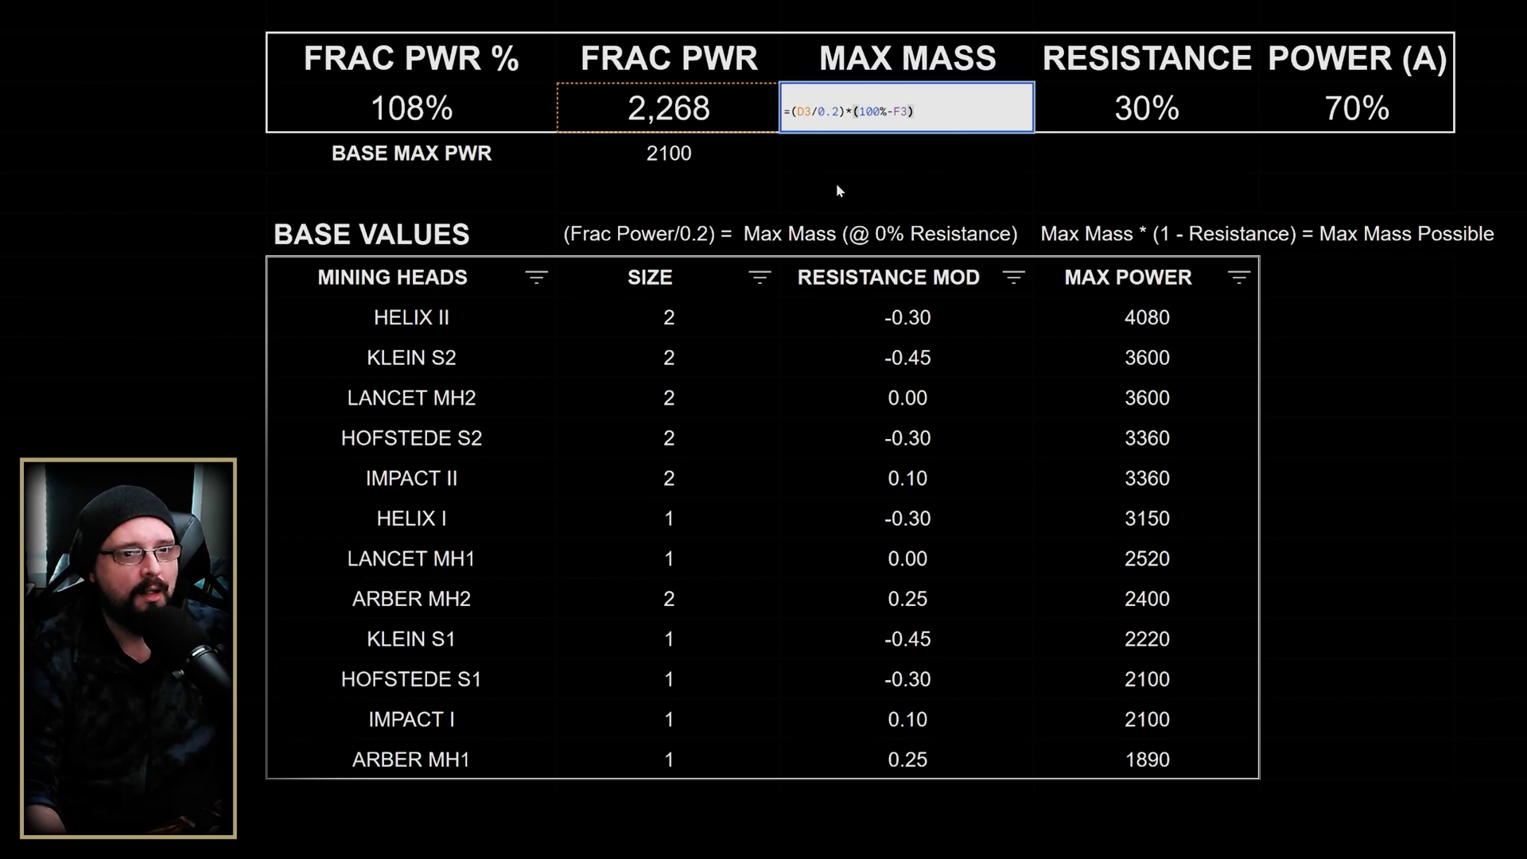
pyautogui.press('Return')
pyautogui.press('Up')
pyautogui.press('F2')
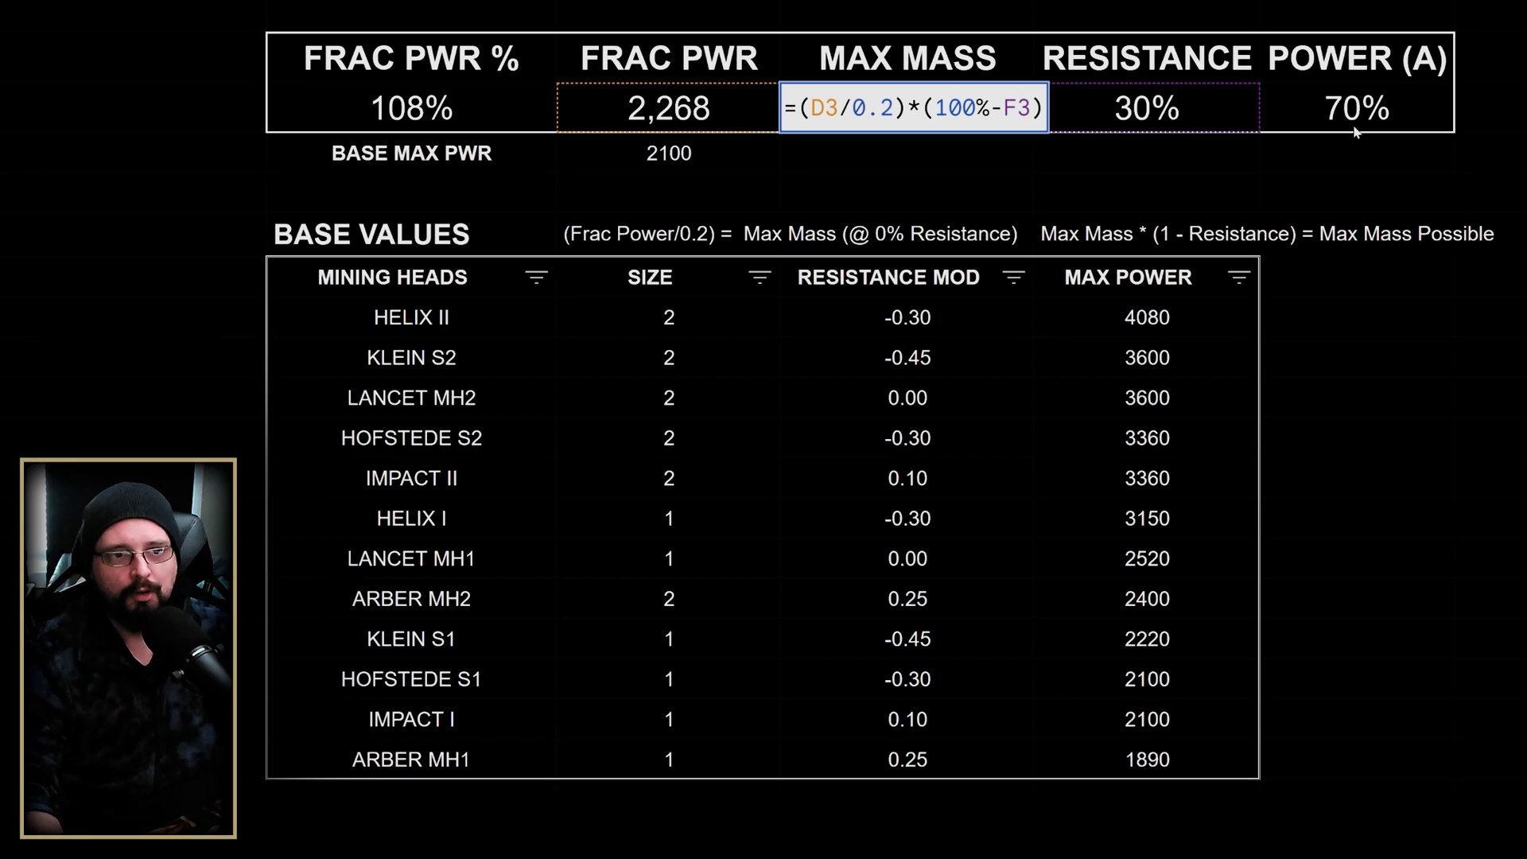
pyautogui.click(1211, 173)
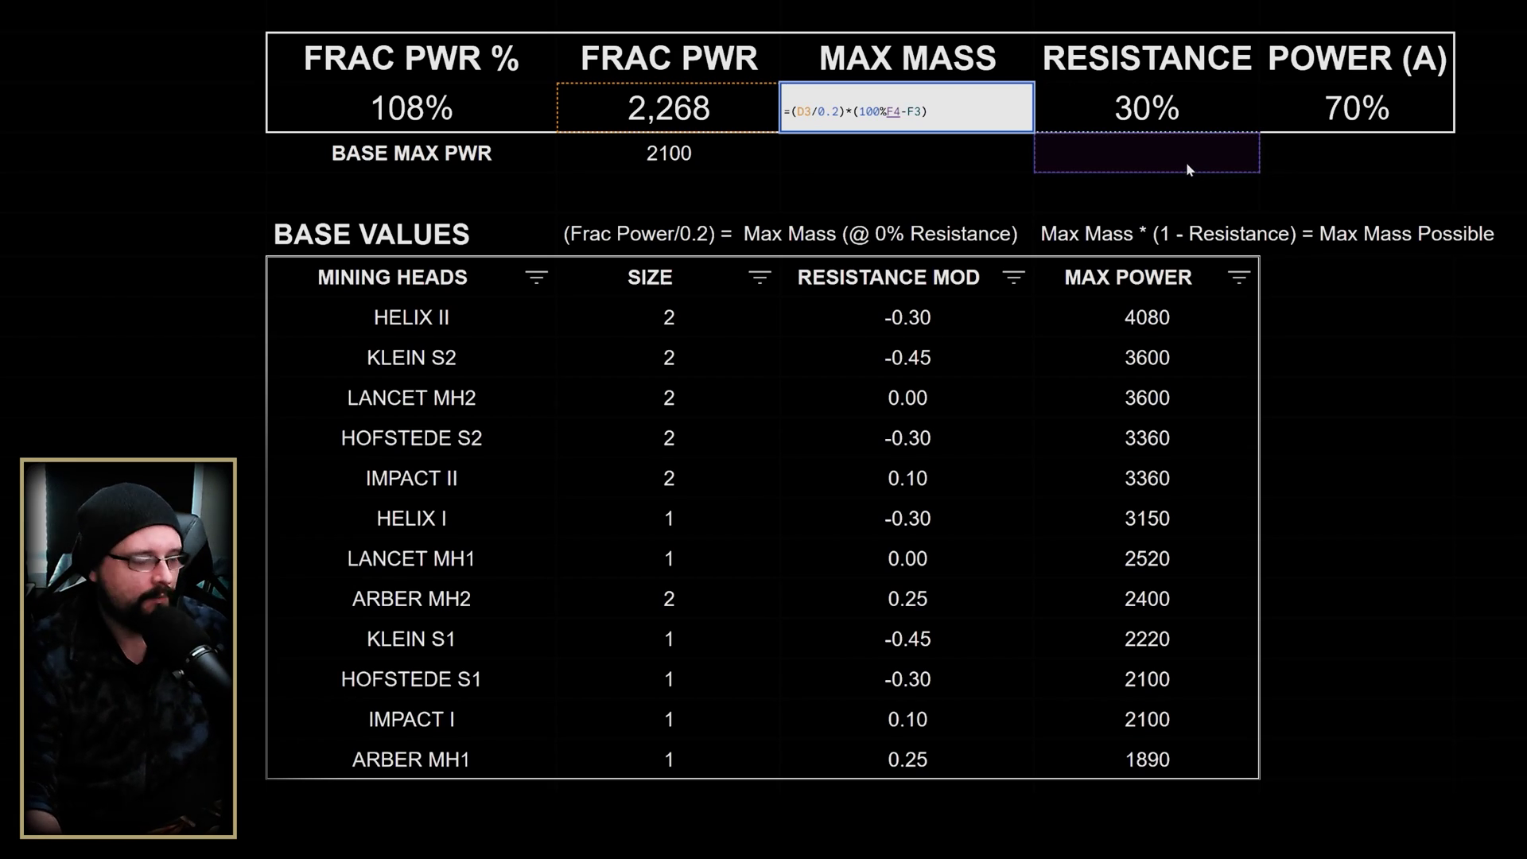
pyautogui.press('Escape')
pyautogui.press('Down')
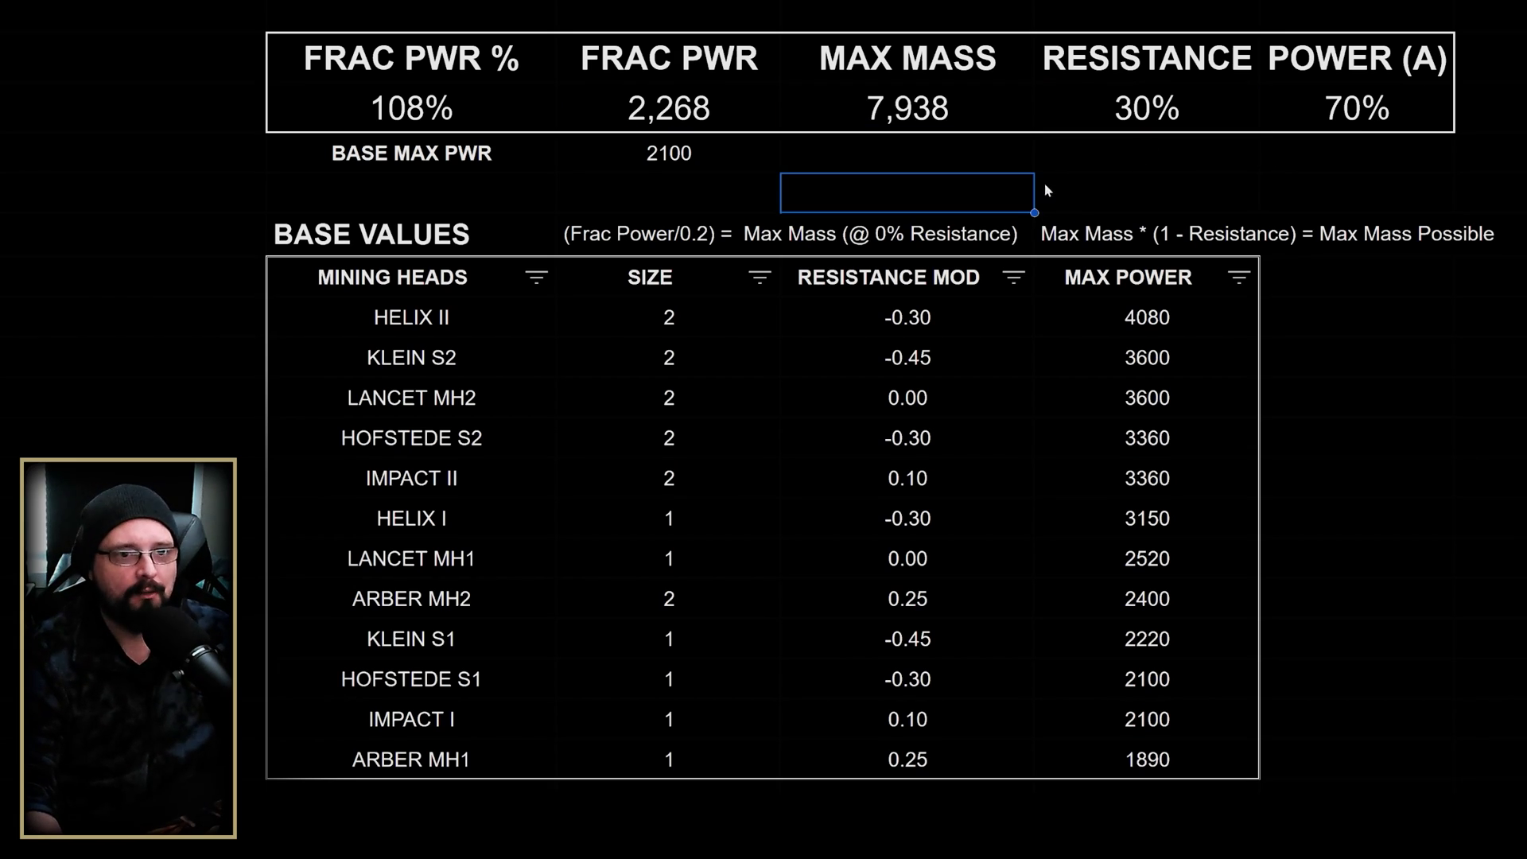
# Set Resistance to 0% to test the Max Mass calculation without resistance.
pyautogui.click(1120, 114)
pyautogui.write('0')
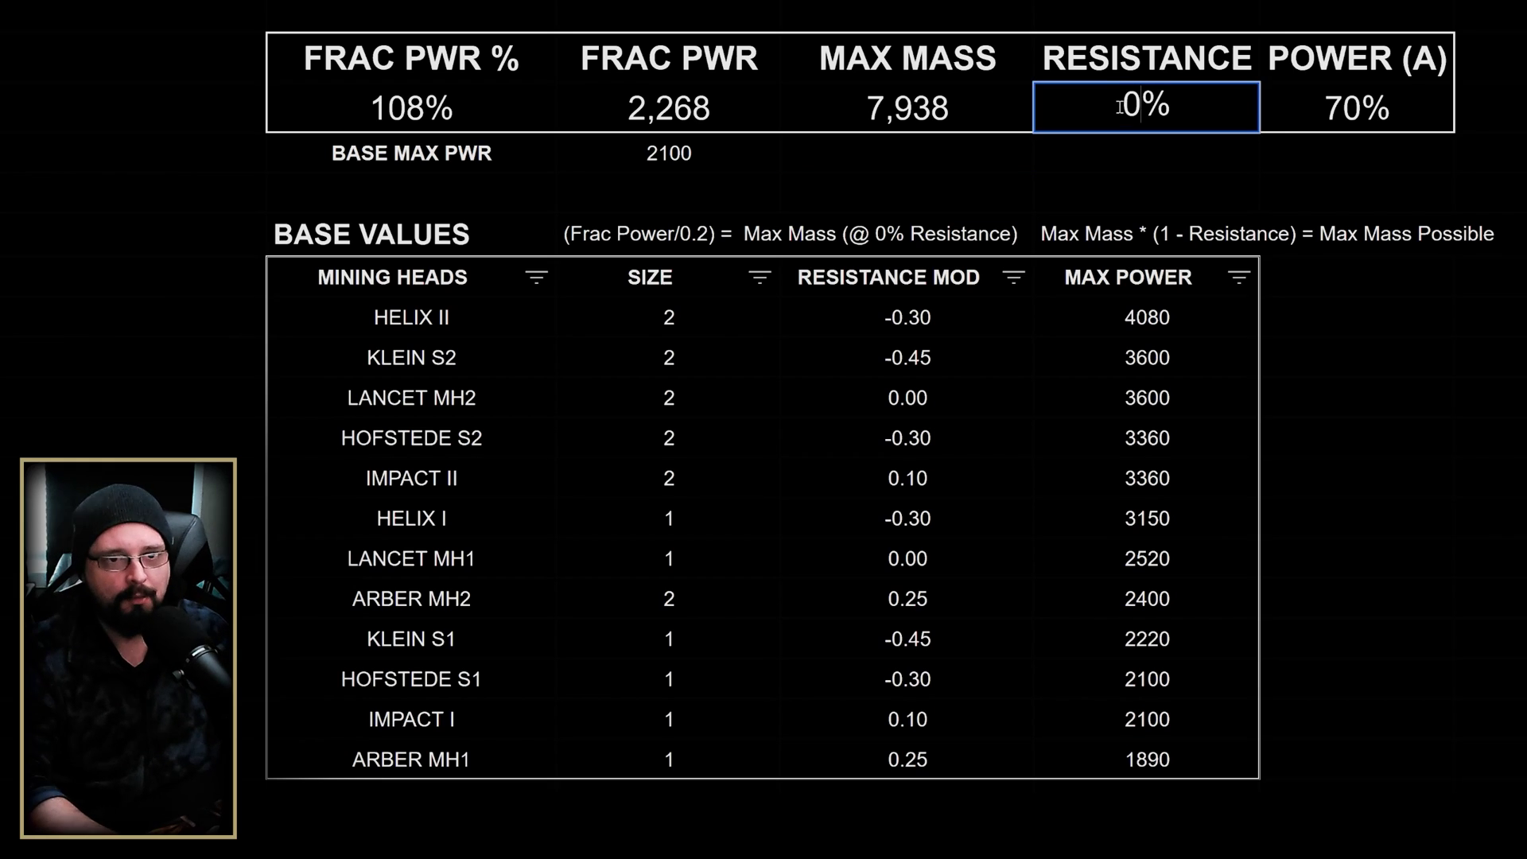
pyautogui.press('Left')
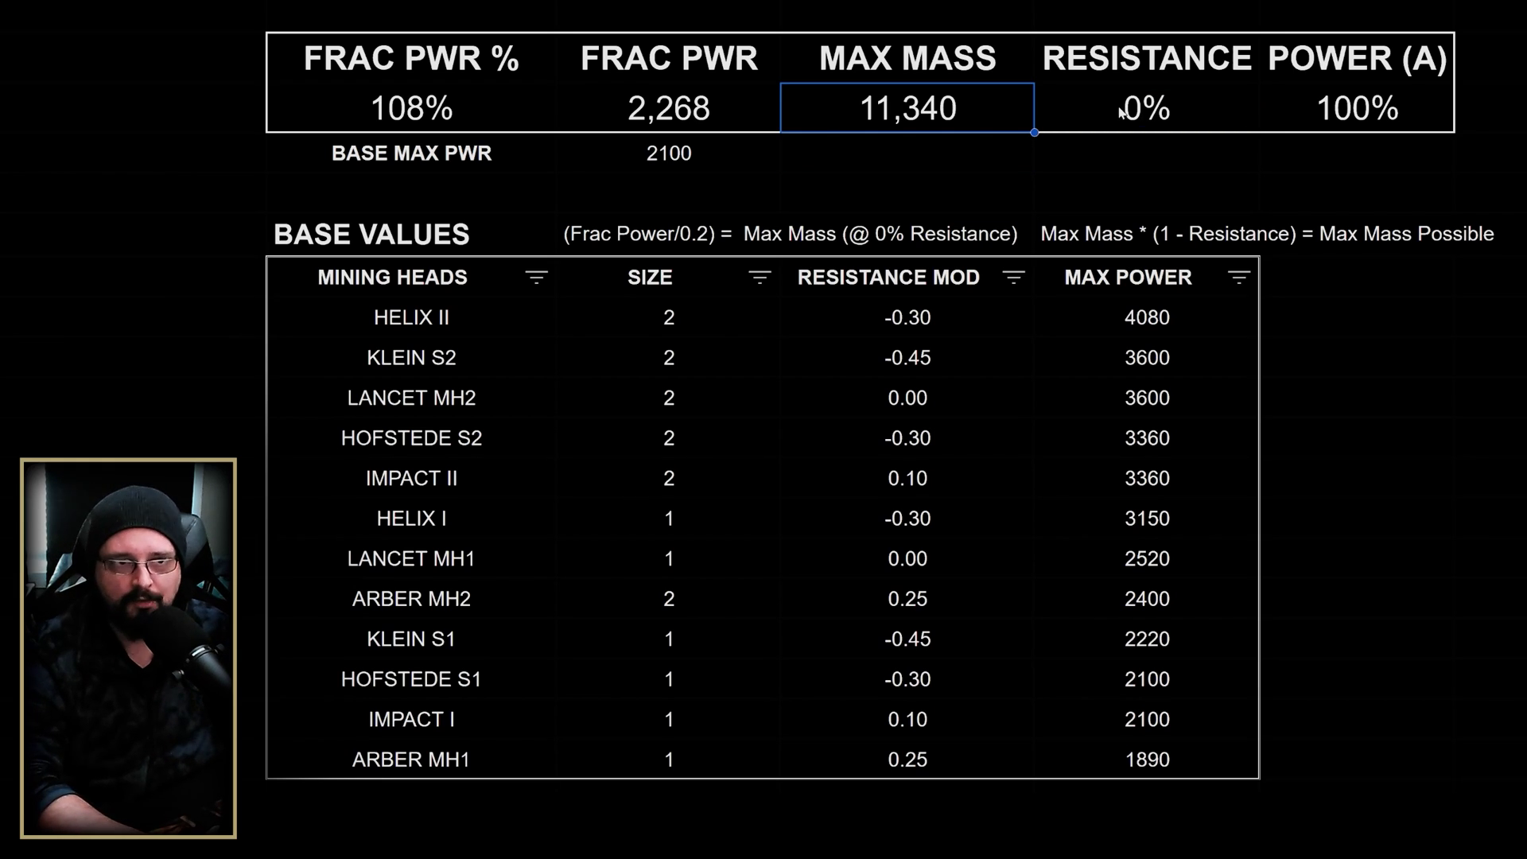
# Set Resistance to 30% to test the Max Mass calculation with resistance applied.
pyautogui.click(1120, 113)
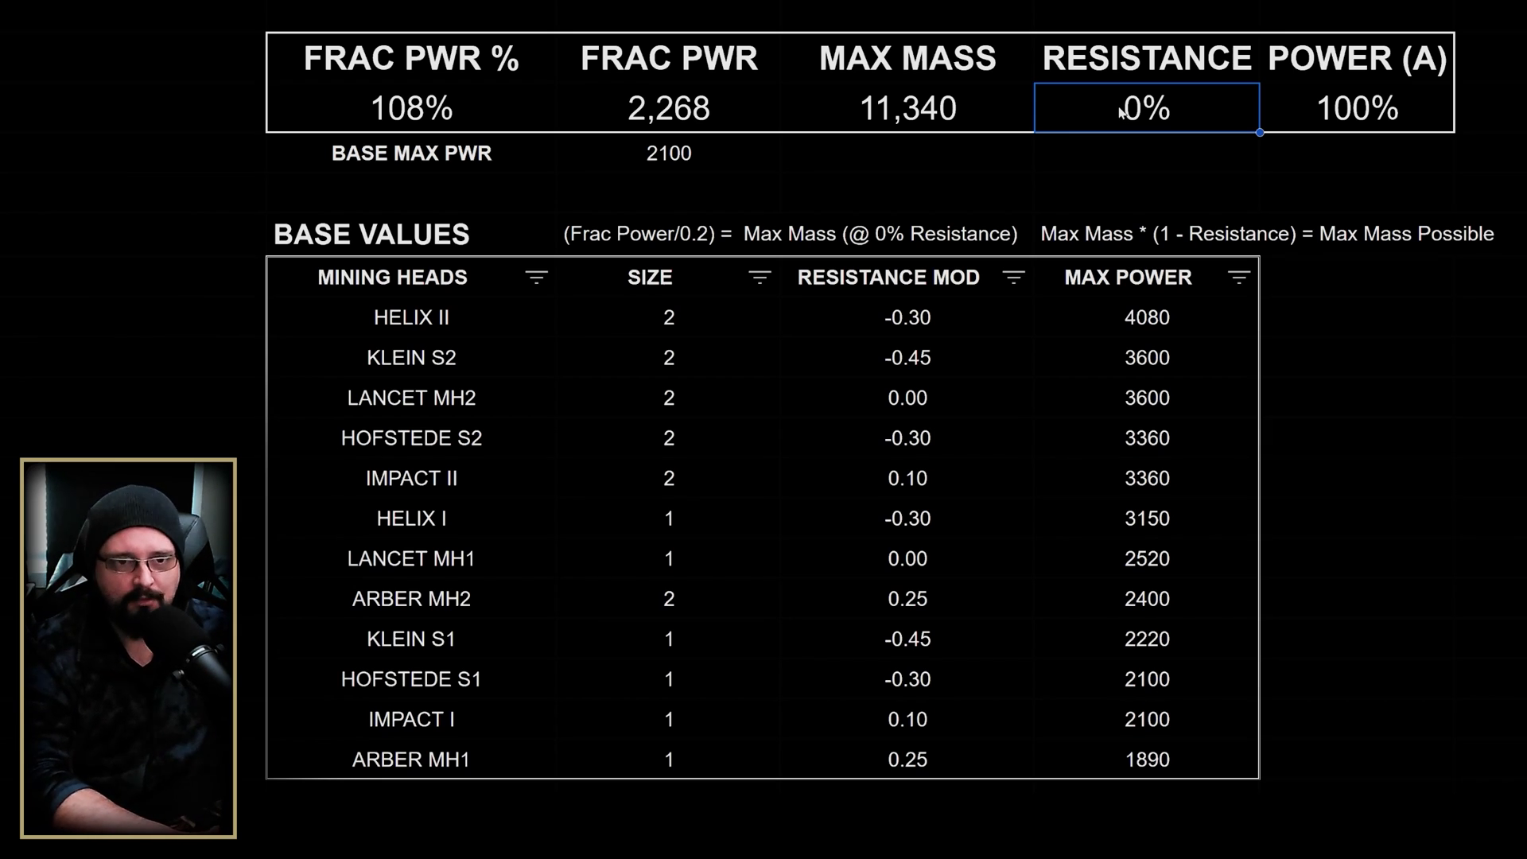
pyautogui.write('30')
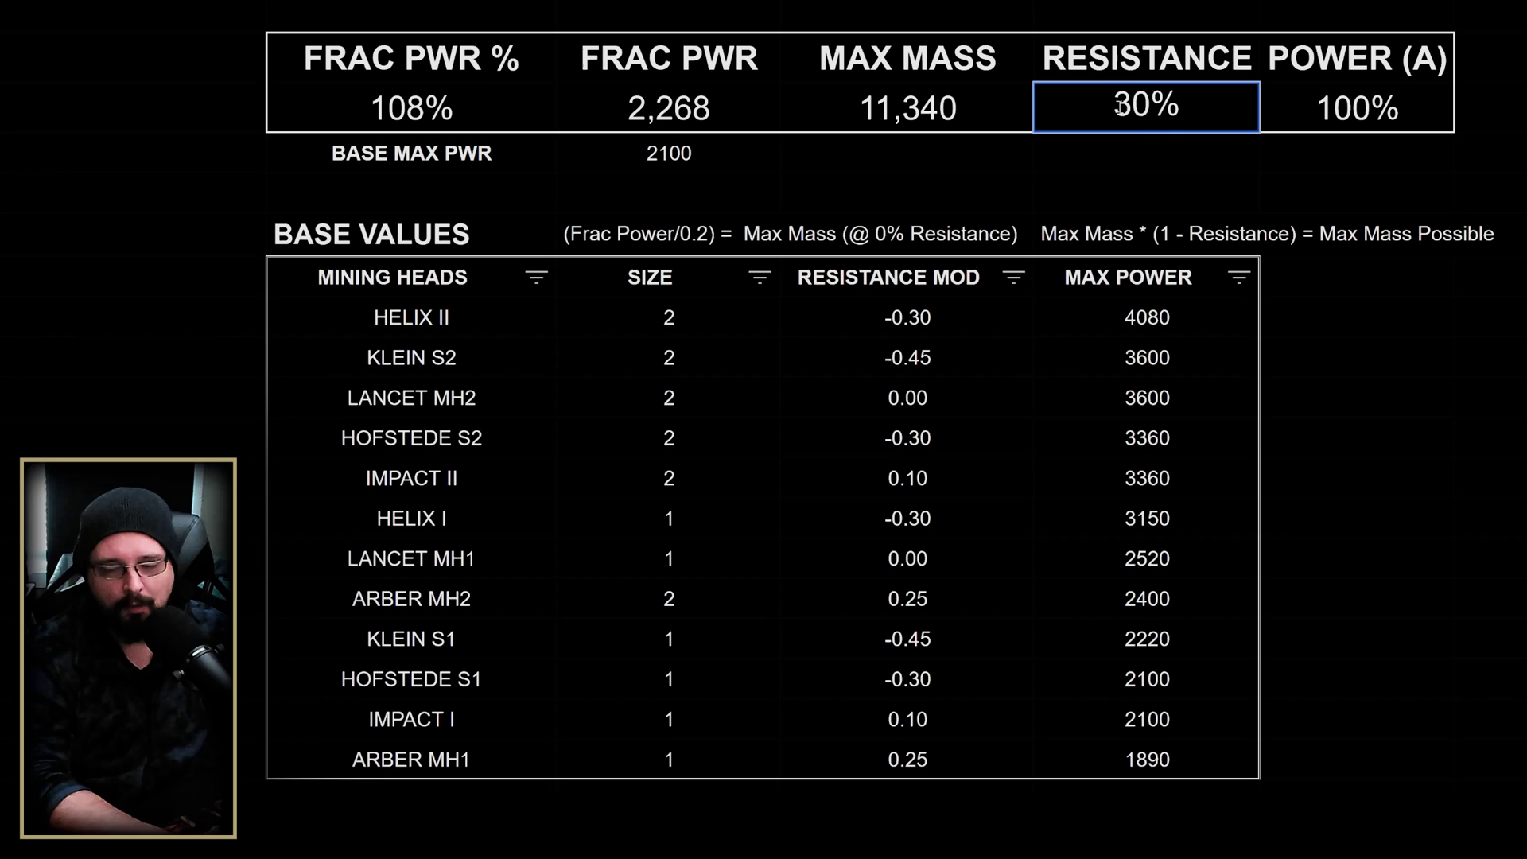
pyautogui.press('Return')
pyautogui.click(1120, 112)
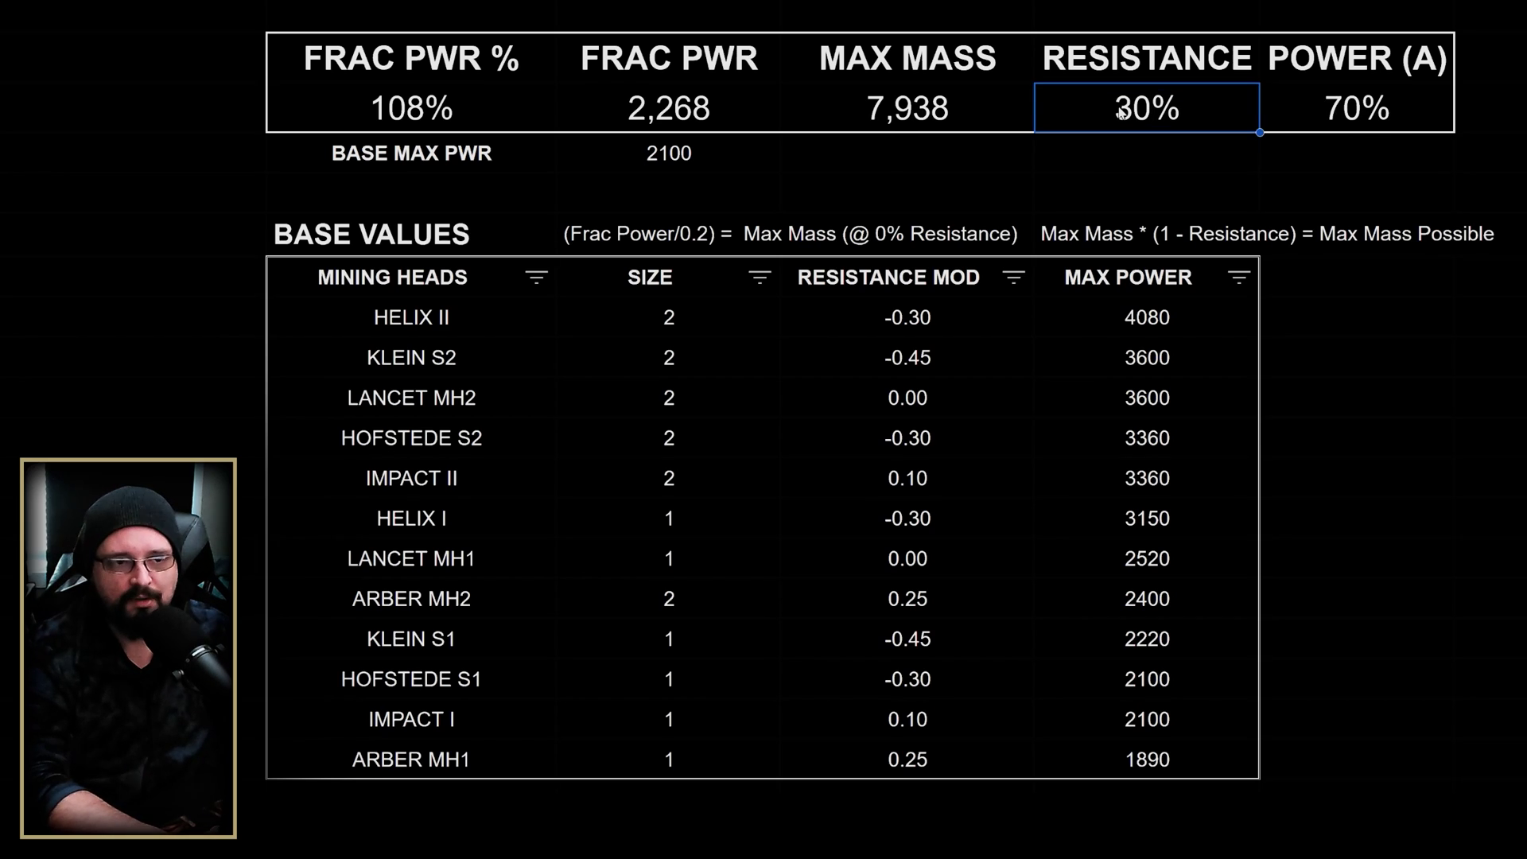
pyautogui.press('Left')
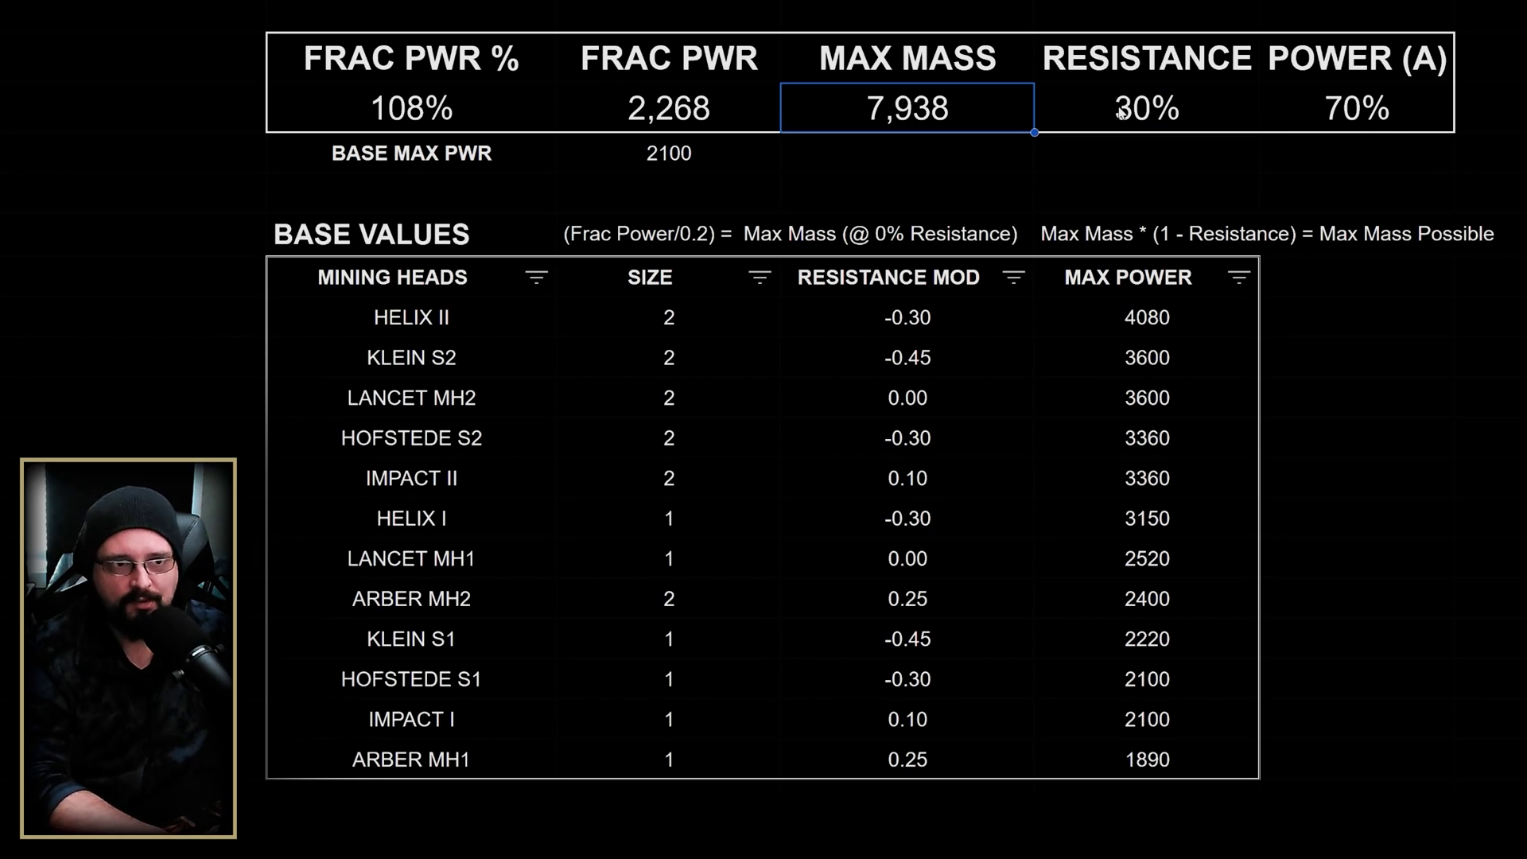
pyautogui.press('Right')
pyautogui.press('Left')
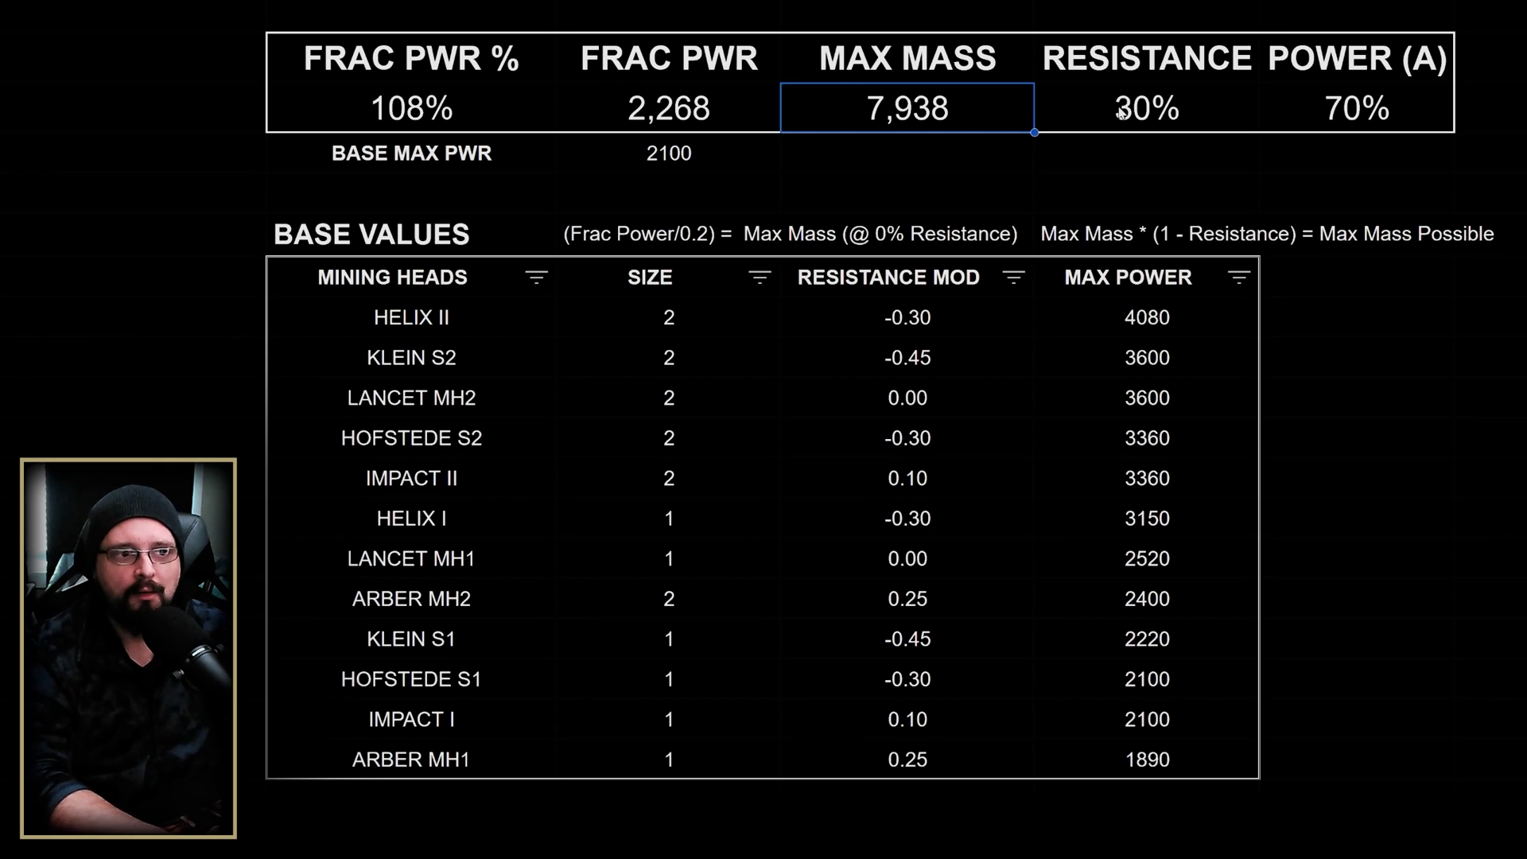
pyautogui.press('Down')
pyautogui.press('Up')
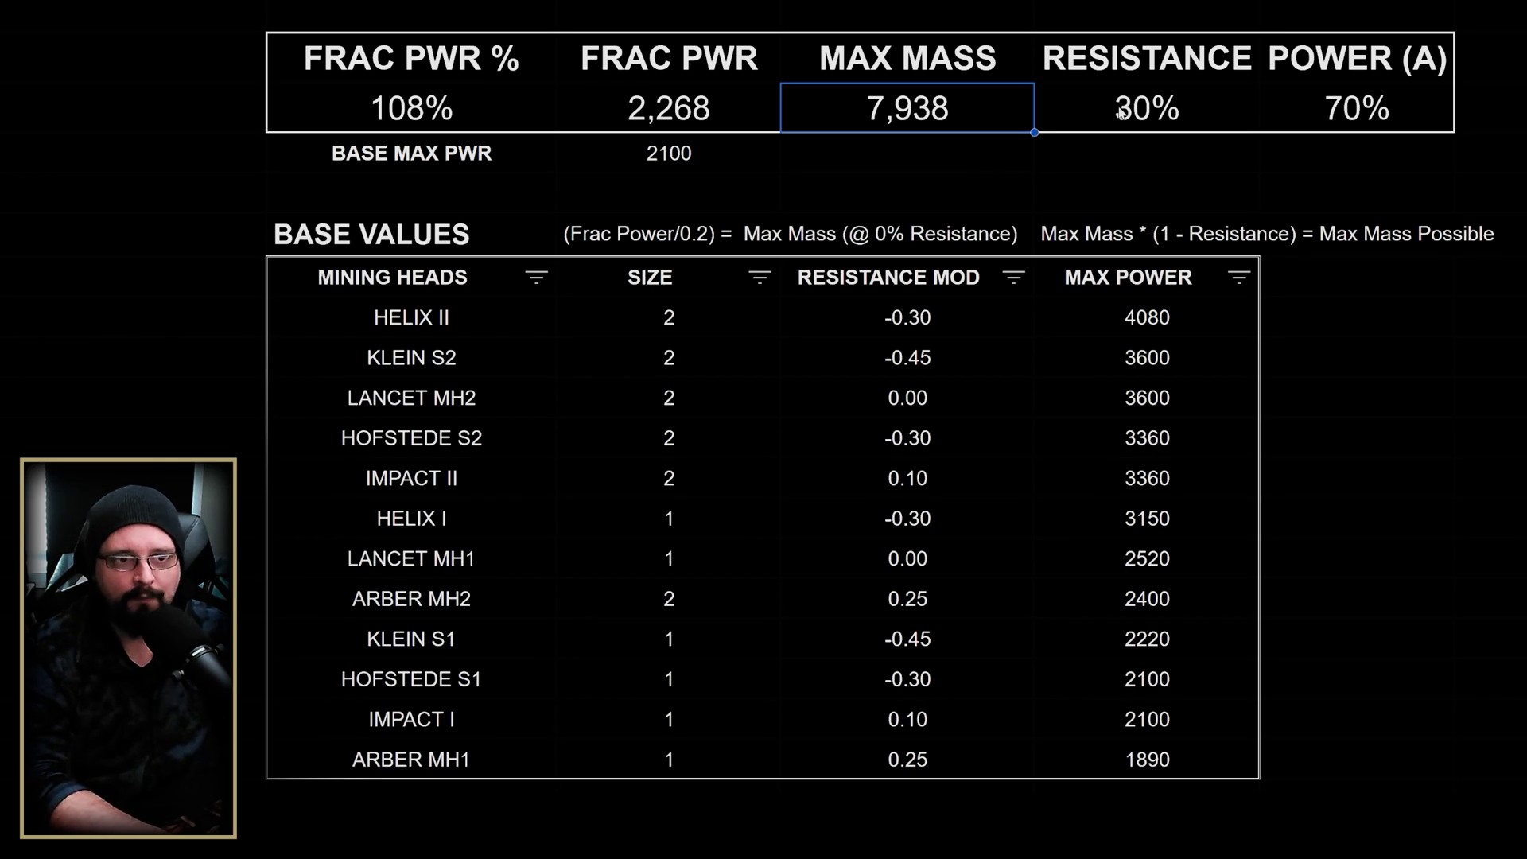
pyautogui.press('Down')
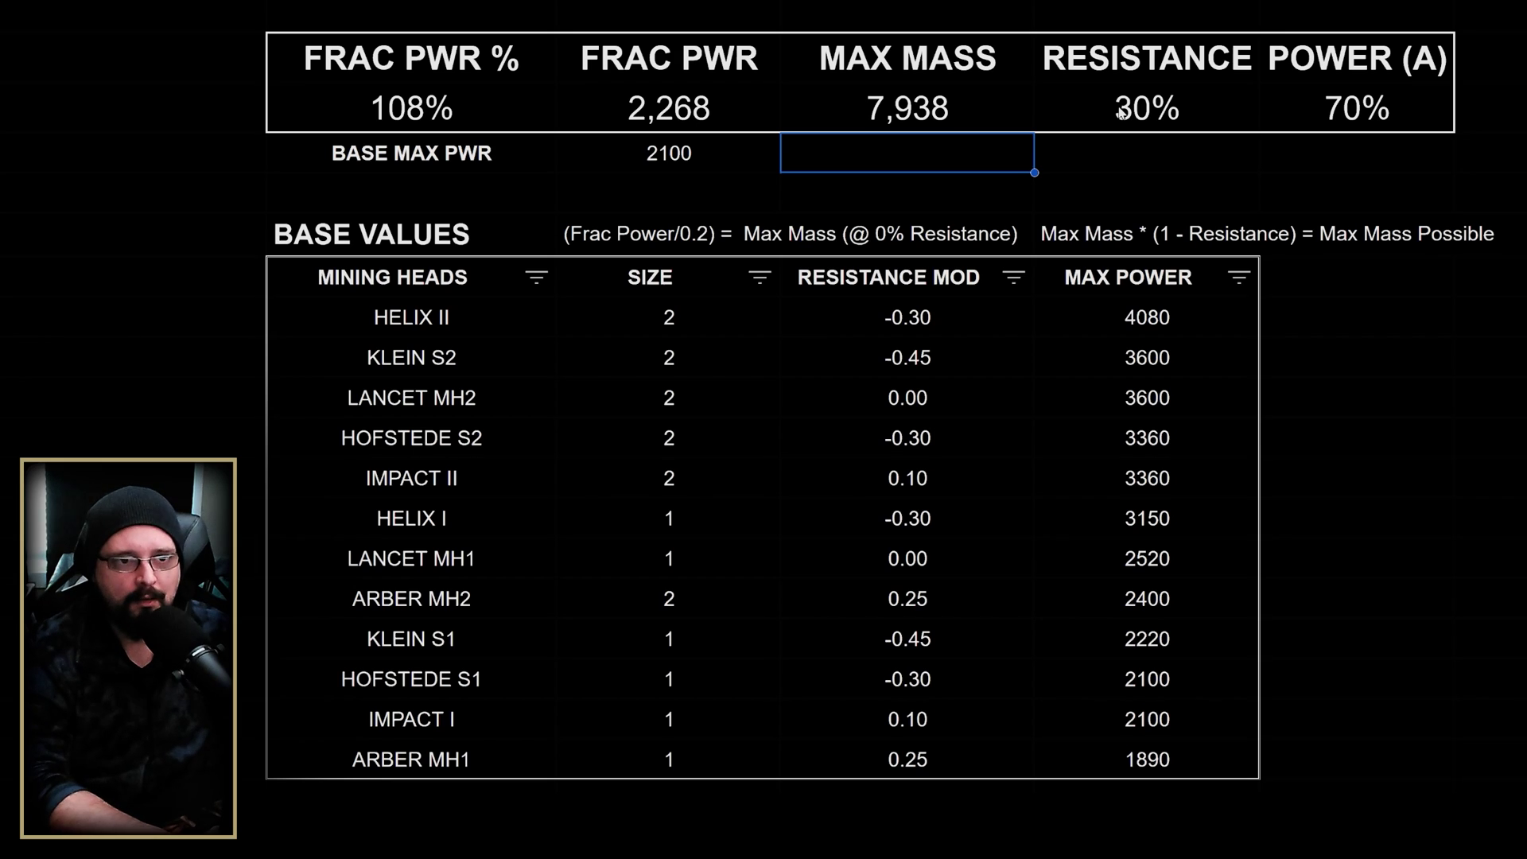
pyautogui.press('Up')
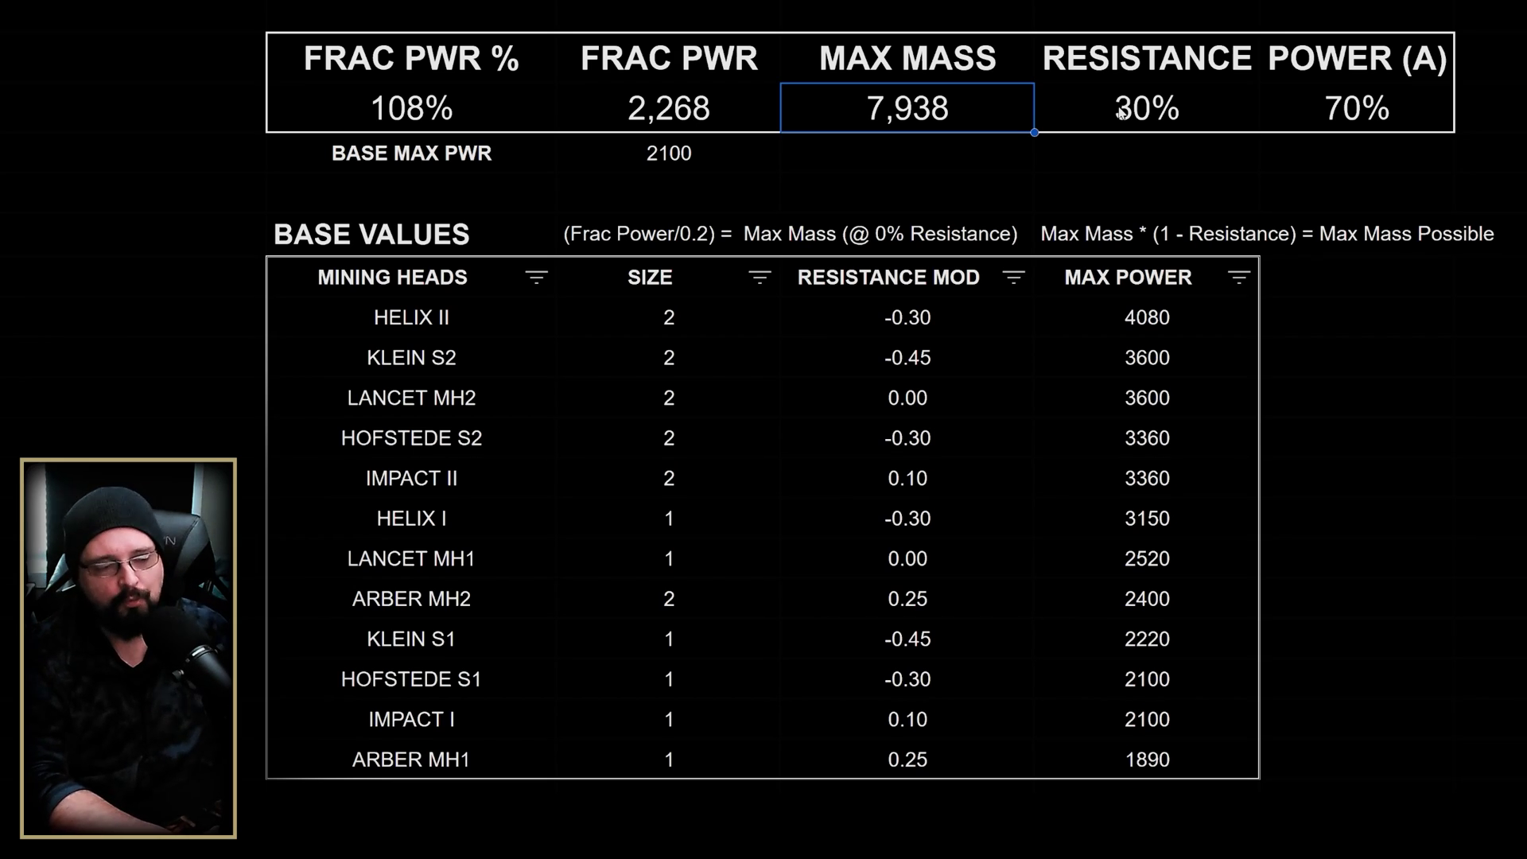
pyautogui.press('Down')
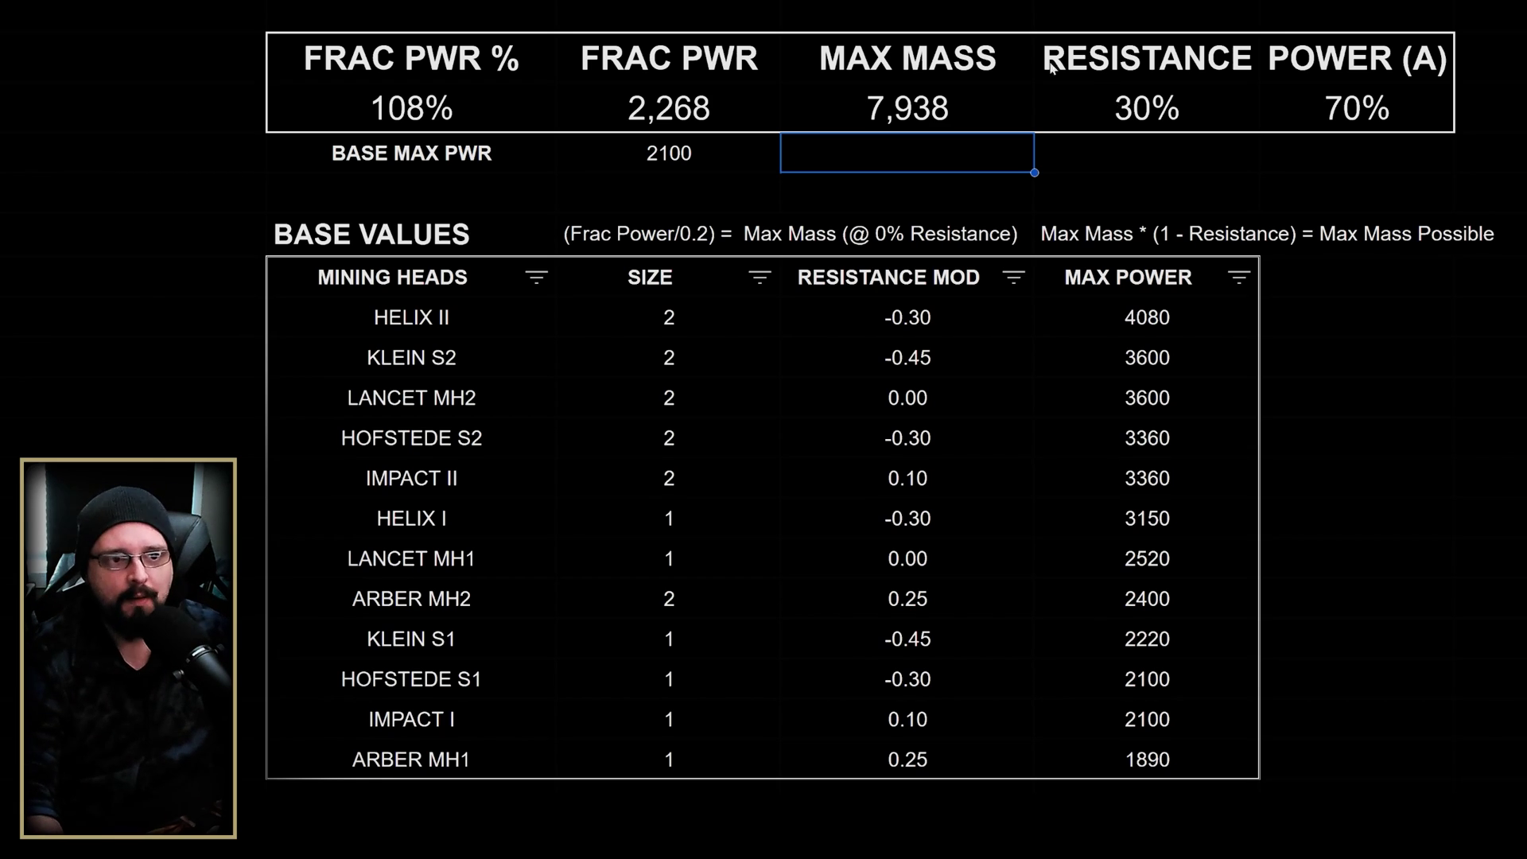
pyautogui.click(724, 193)
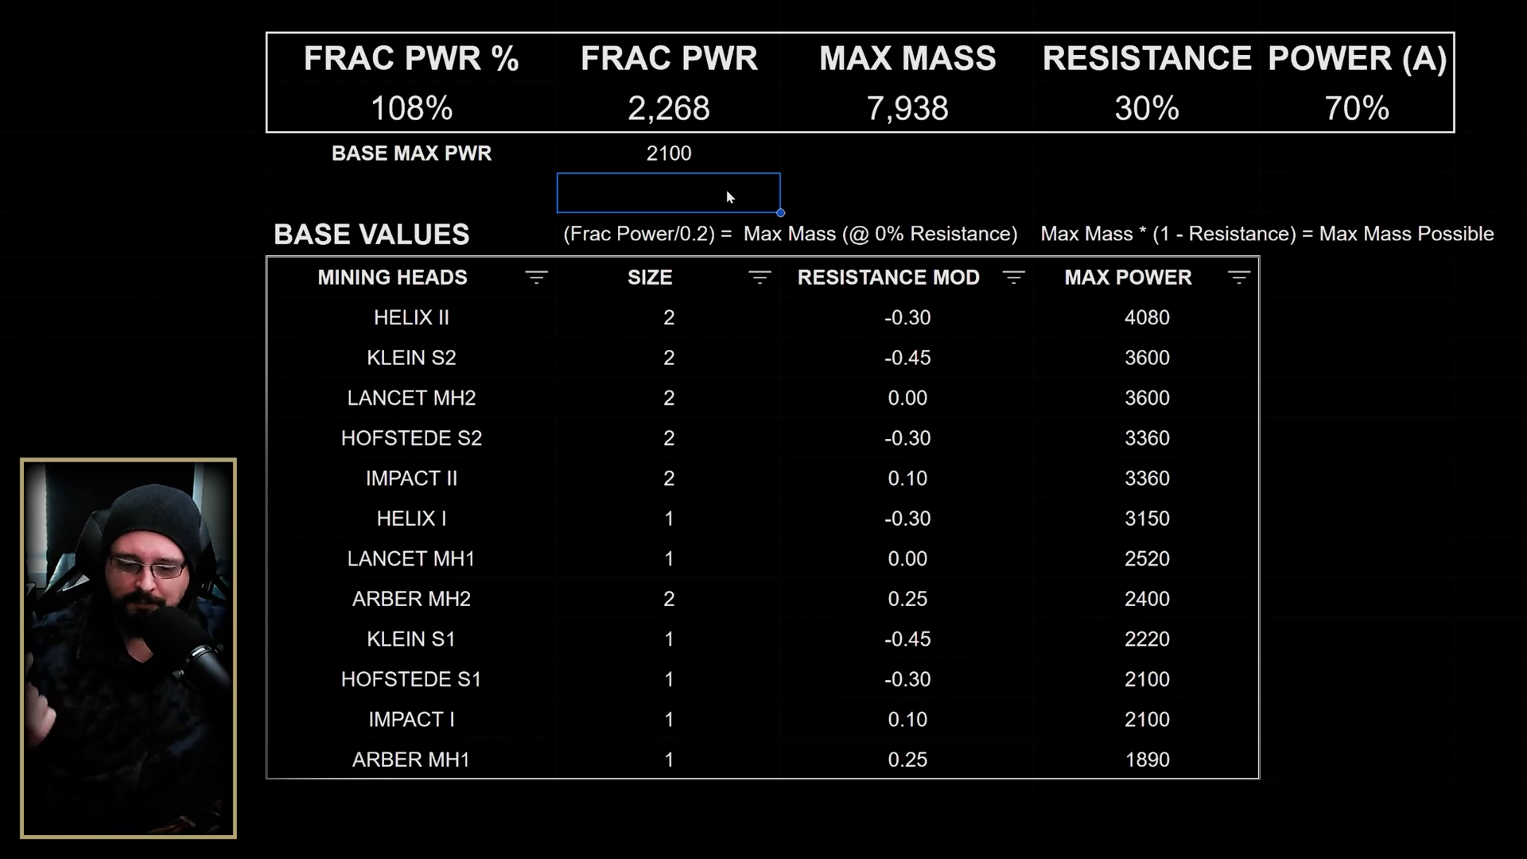
# Set the Base Max Pwr value below the summary row to 4080, matching the Helix II mining head.
pyautogui.click(668, 160)
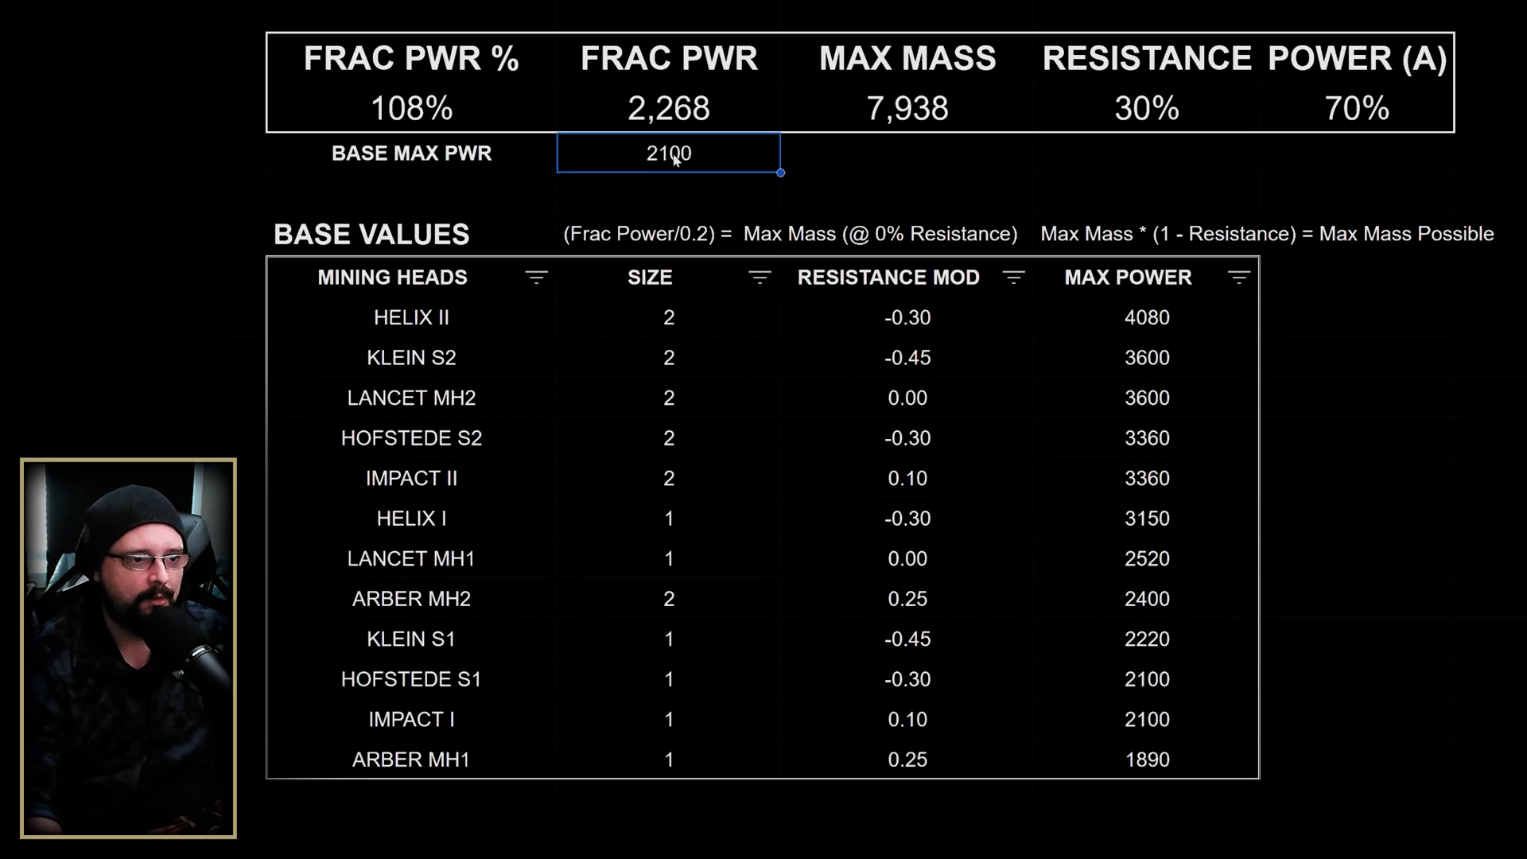
pyautogui.write('4080')
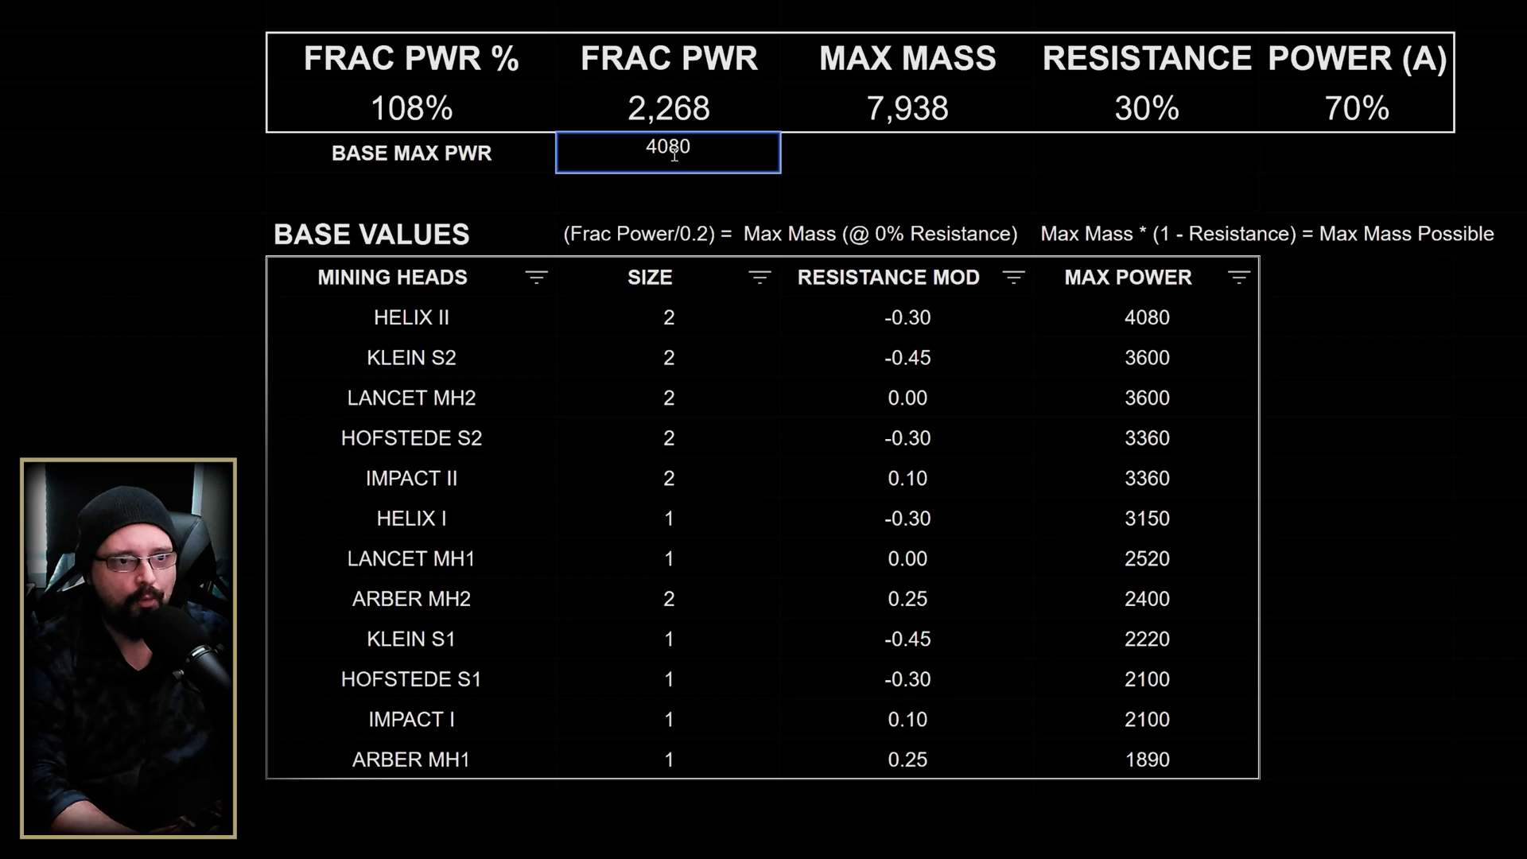
pyautogui.press('Tab')
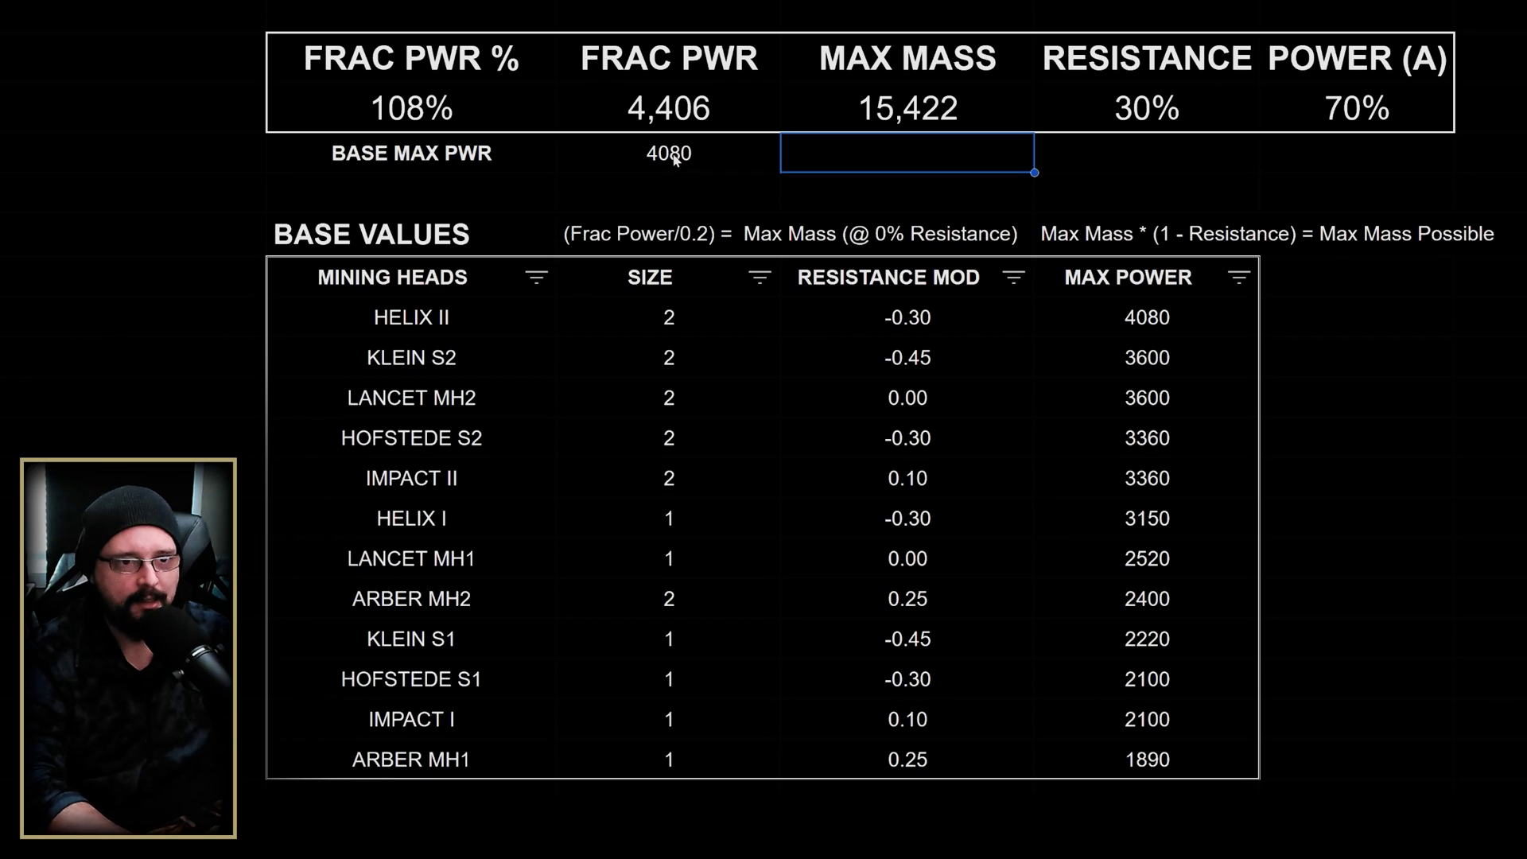
# Set Frac Pwr % in the summary row to 144%.
pyautogui.press('Left')
pyautogui.press('Left')
pyautogui.press('Up')
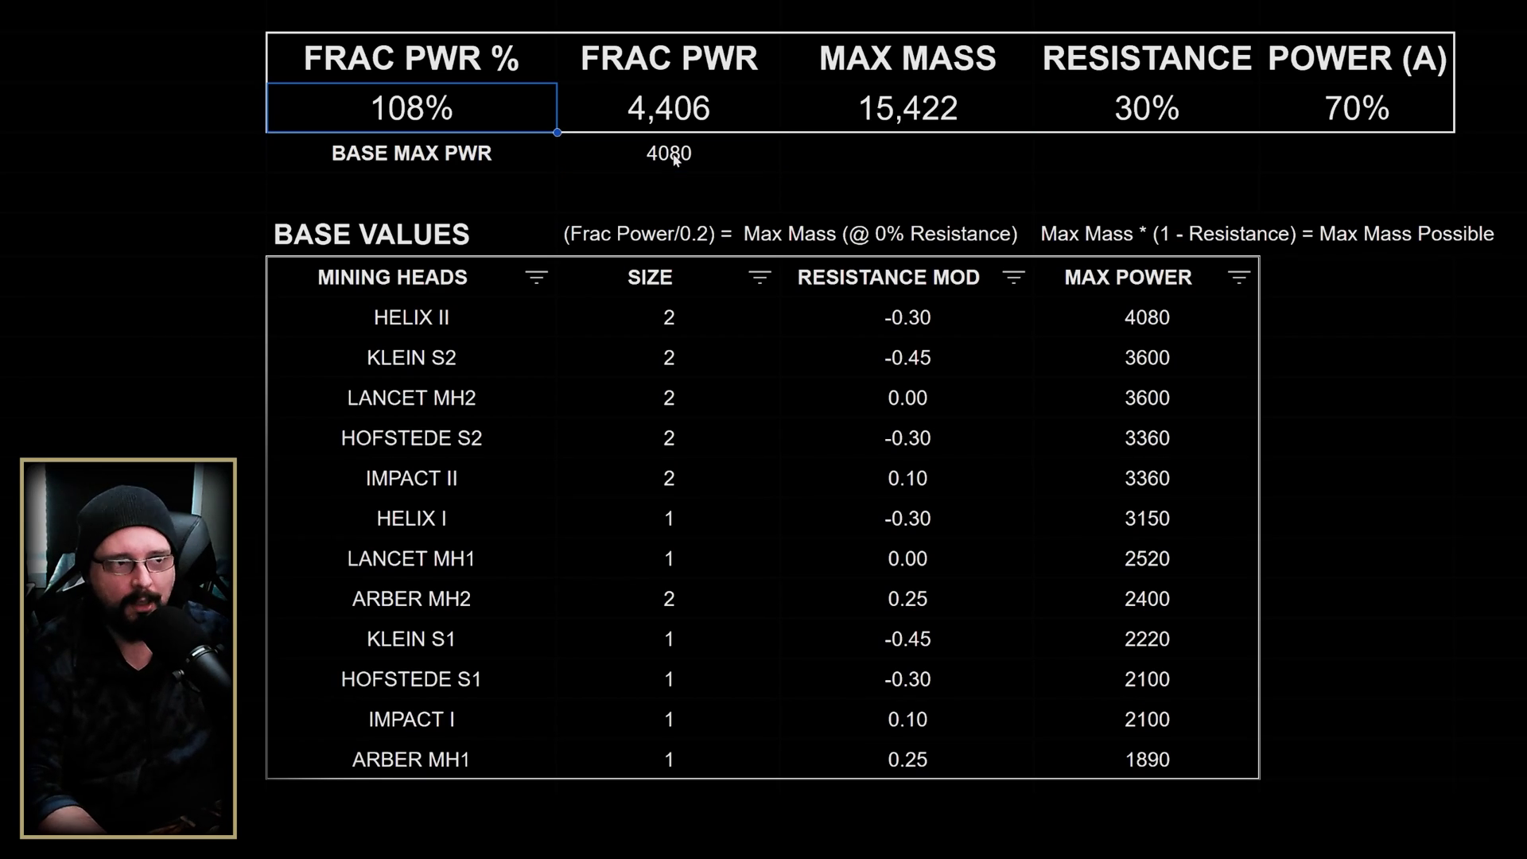
pyautogui.write('144')
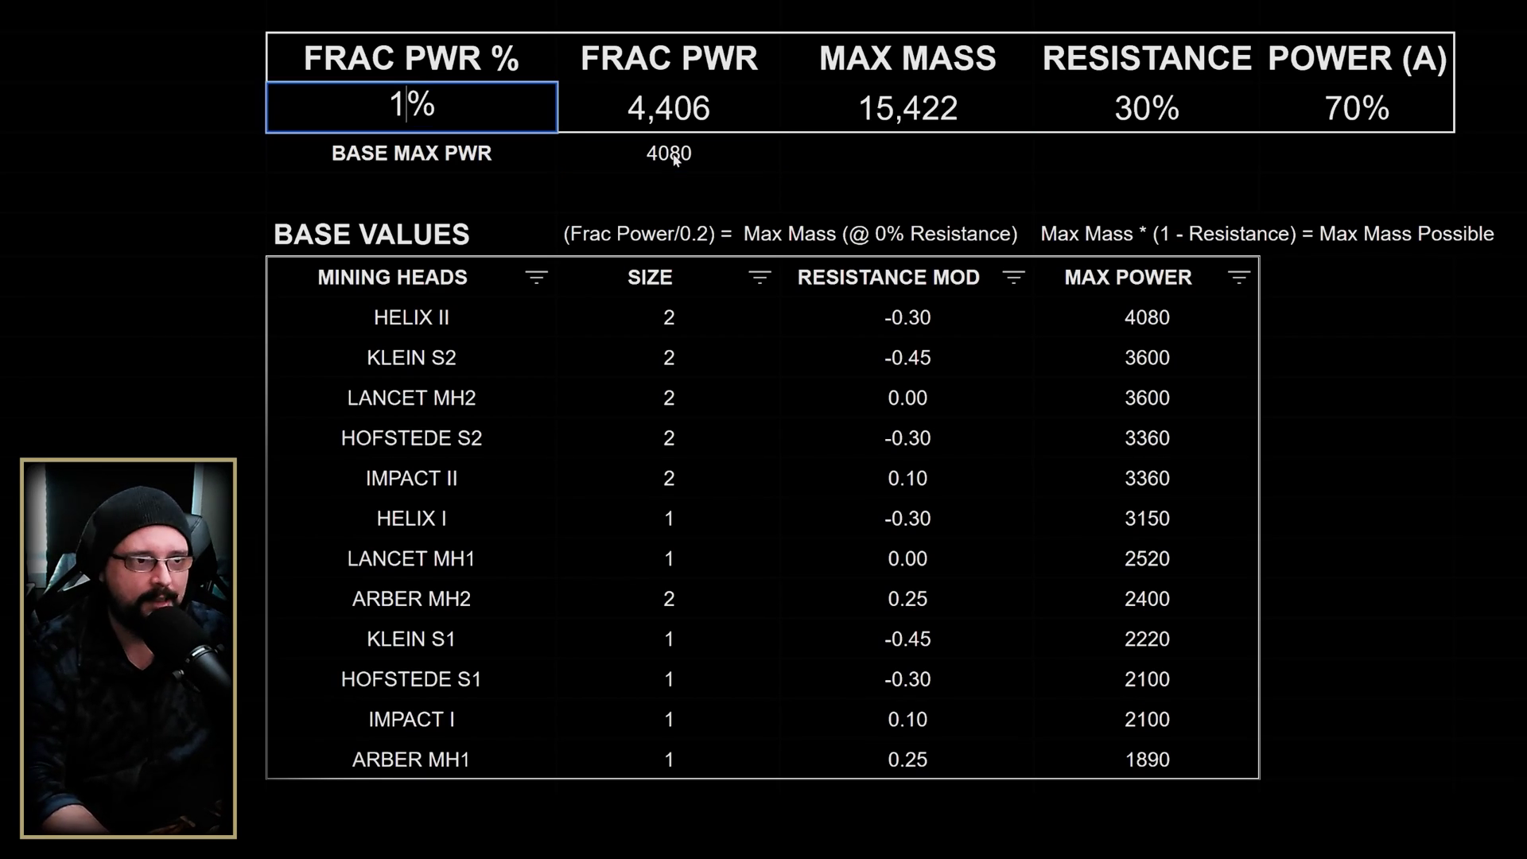
pyautogui.press('Tab')
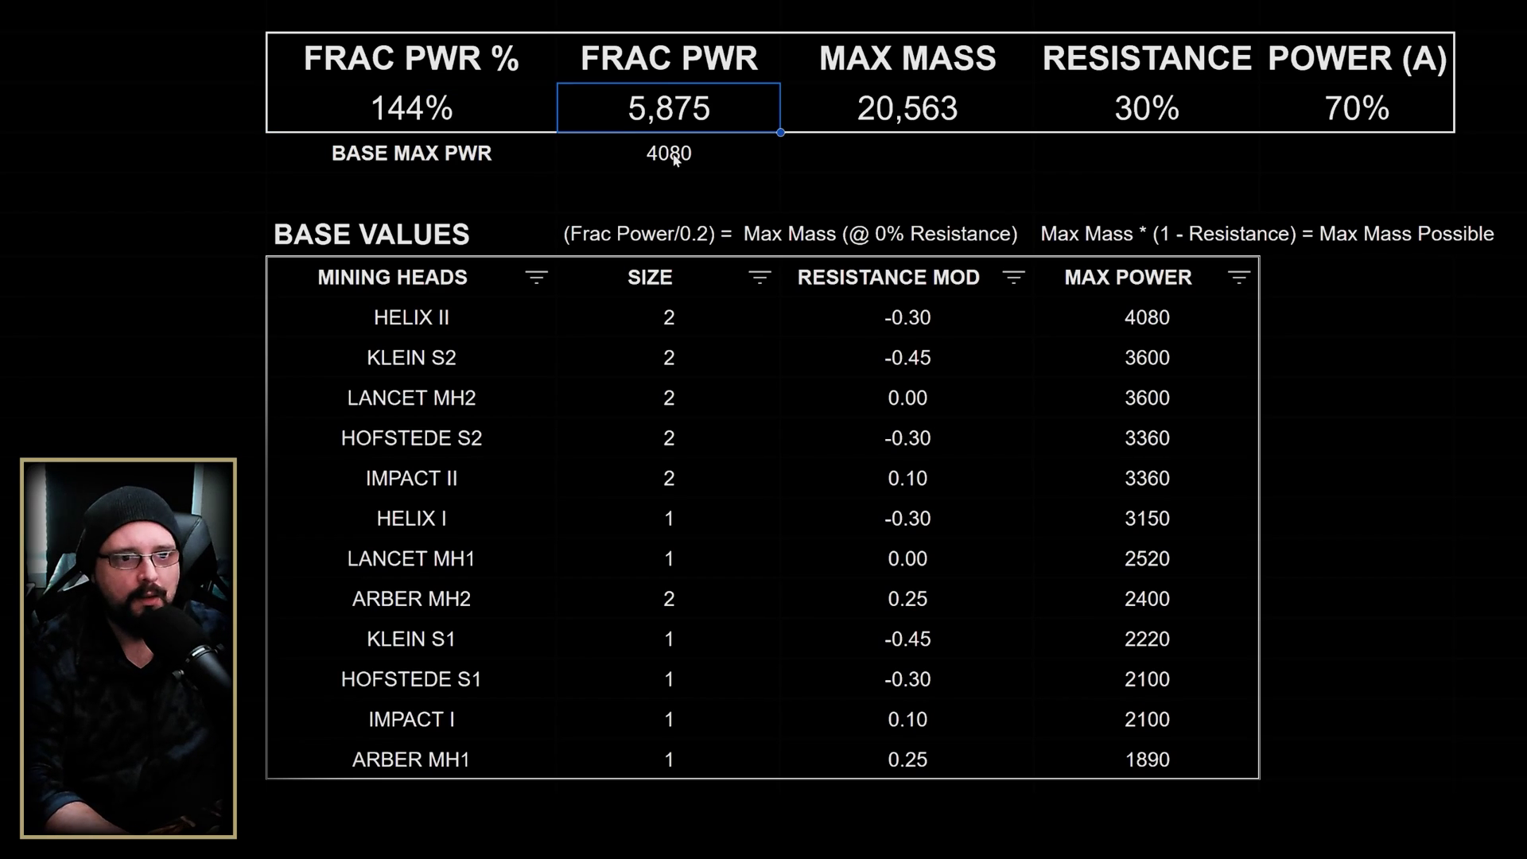
# Set Resistance to 0% to check the Helix II's Max Mass without resistance.
pyautogui.press('Tab')
pyautogui.press('Tab')
pyautogui.write('0')
pyautogui.hotkey('shift', 'Tab')
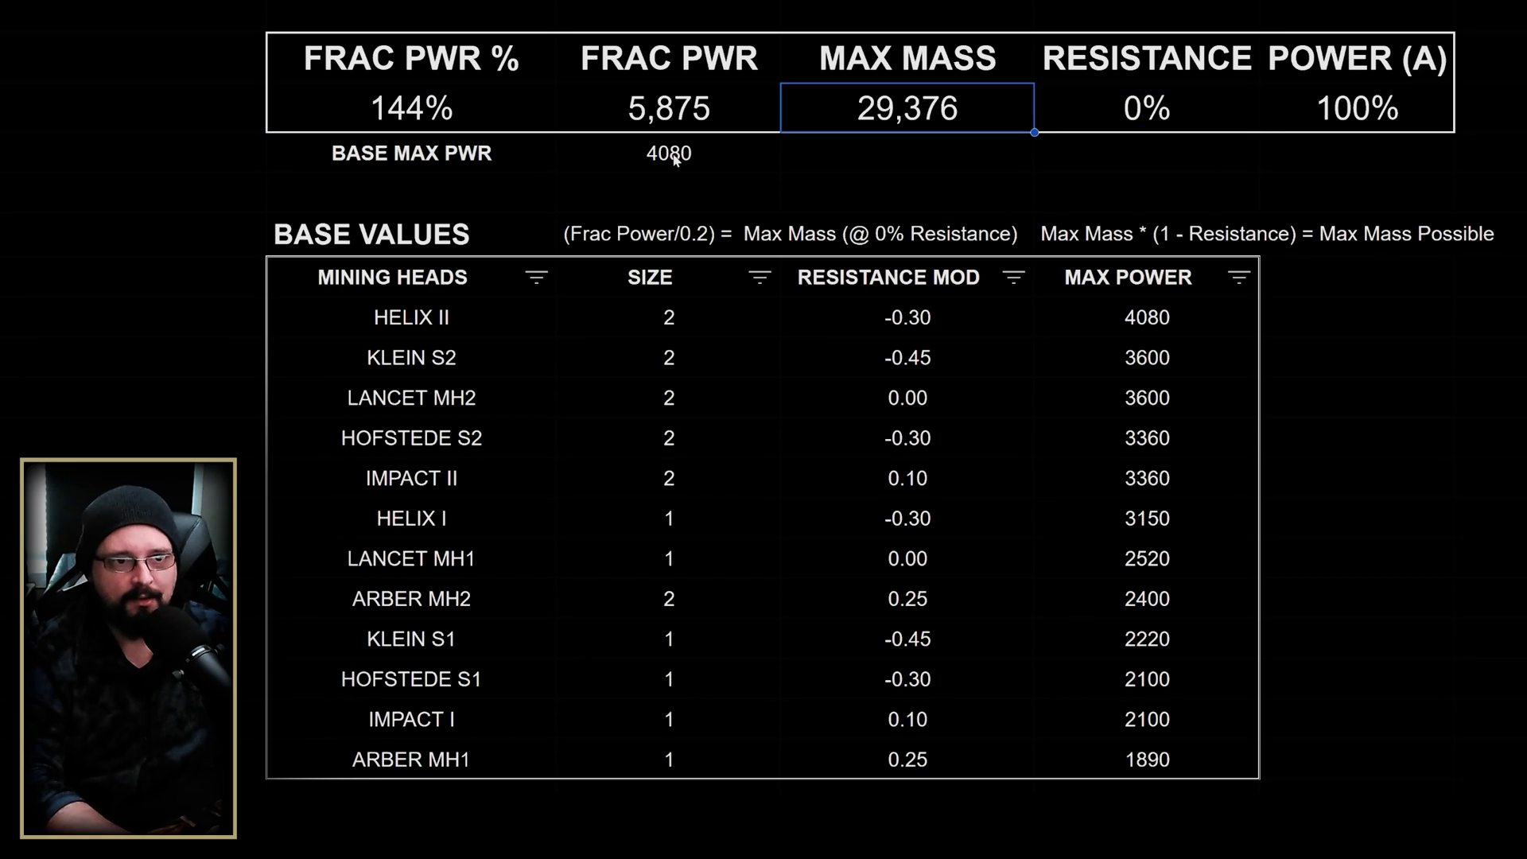
pyautogui.press('Down')
pyautogui.press('Up')
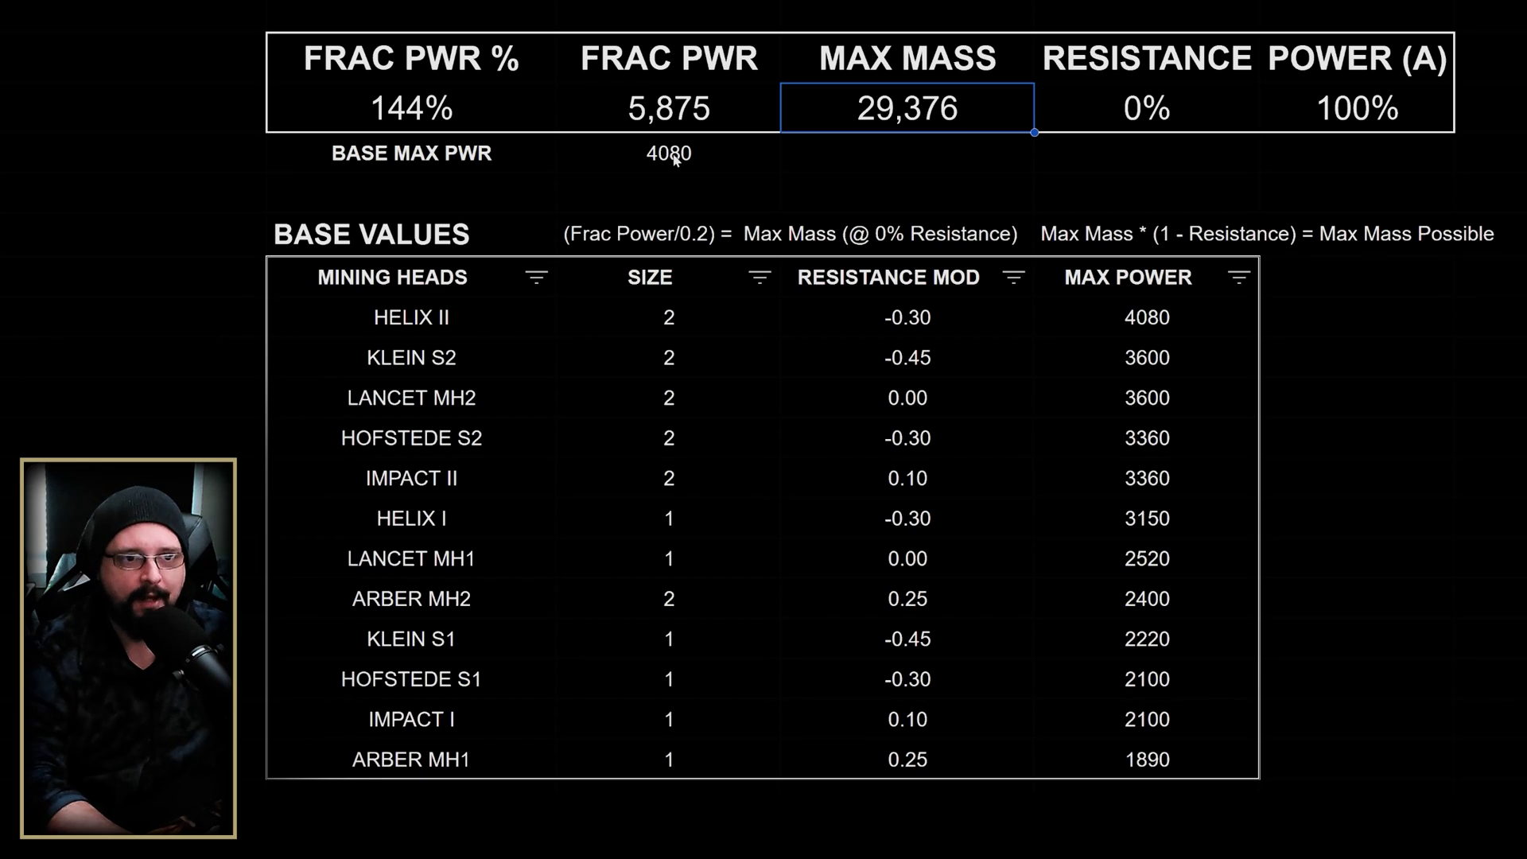
# Set Resistance to 30% to check the Helix II's Max Mass with resistance applied.
pyautogui.press('Tab')
pyautogui.write('30')
pyautogui.hotkey('shift', 'Tab')
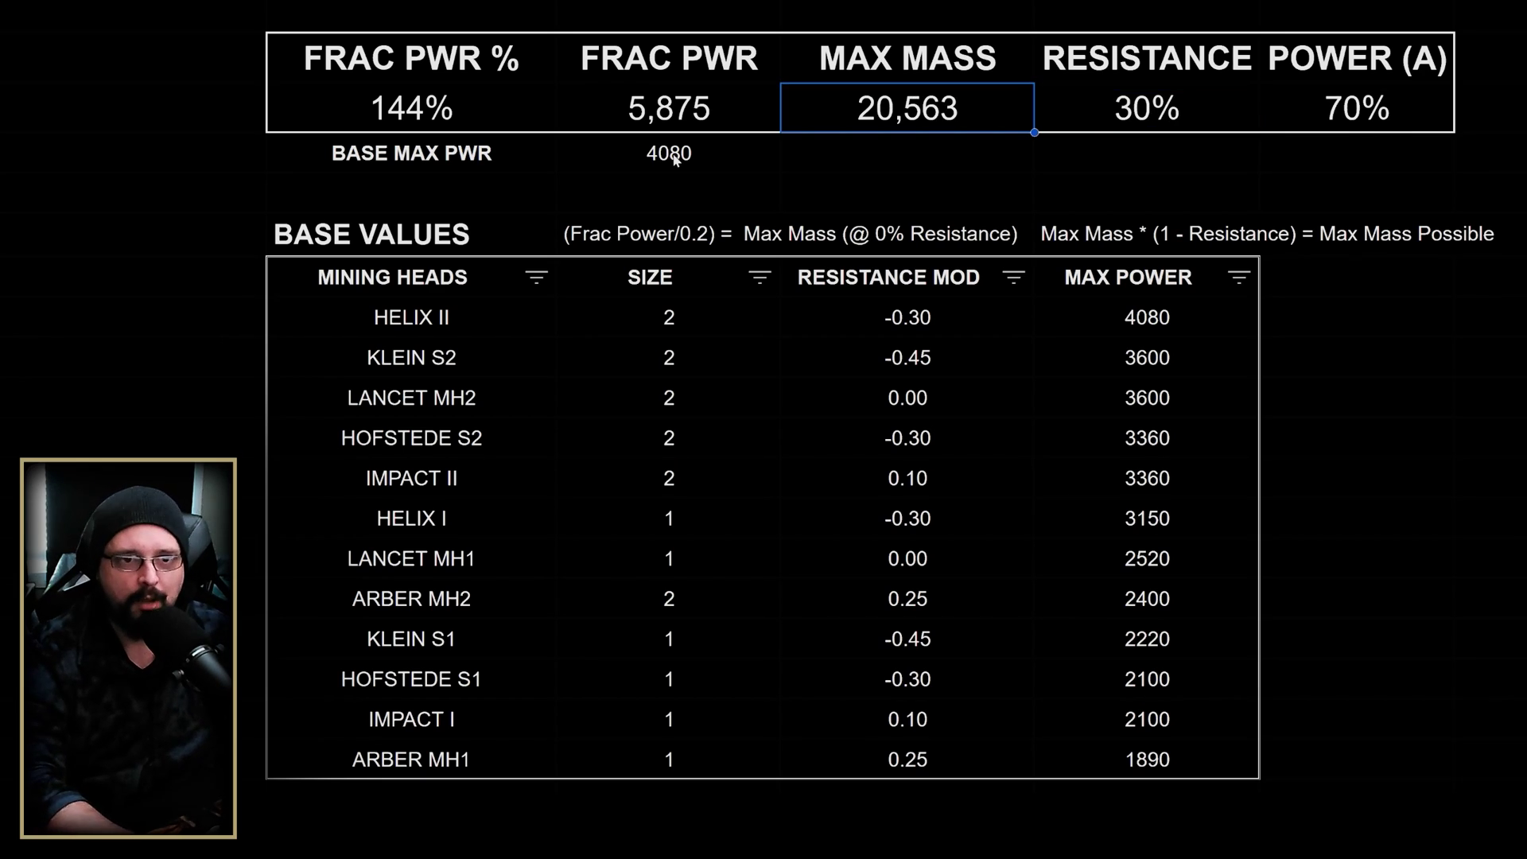
# Set Resistance to 50% to test Max Mass against a more resistant rock.
pyautogui.press('Tab')
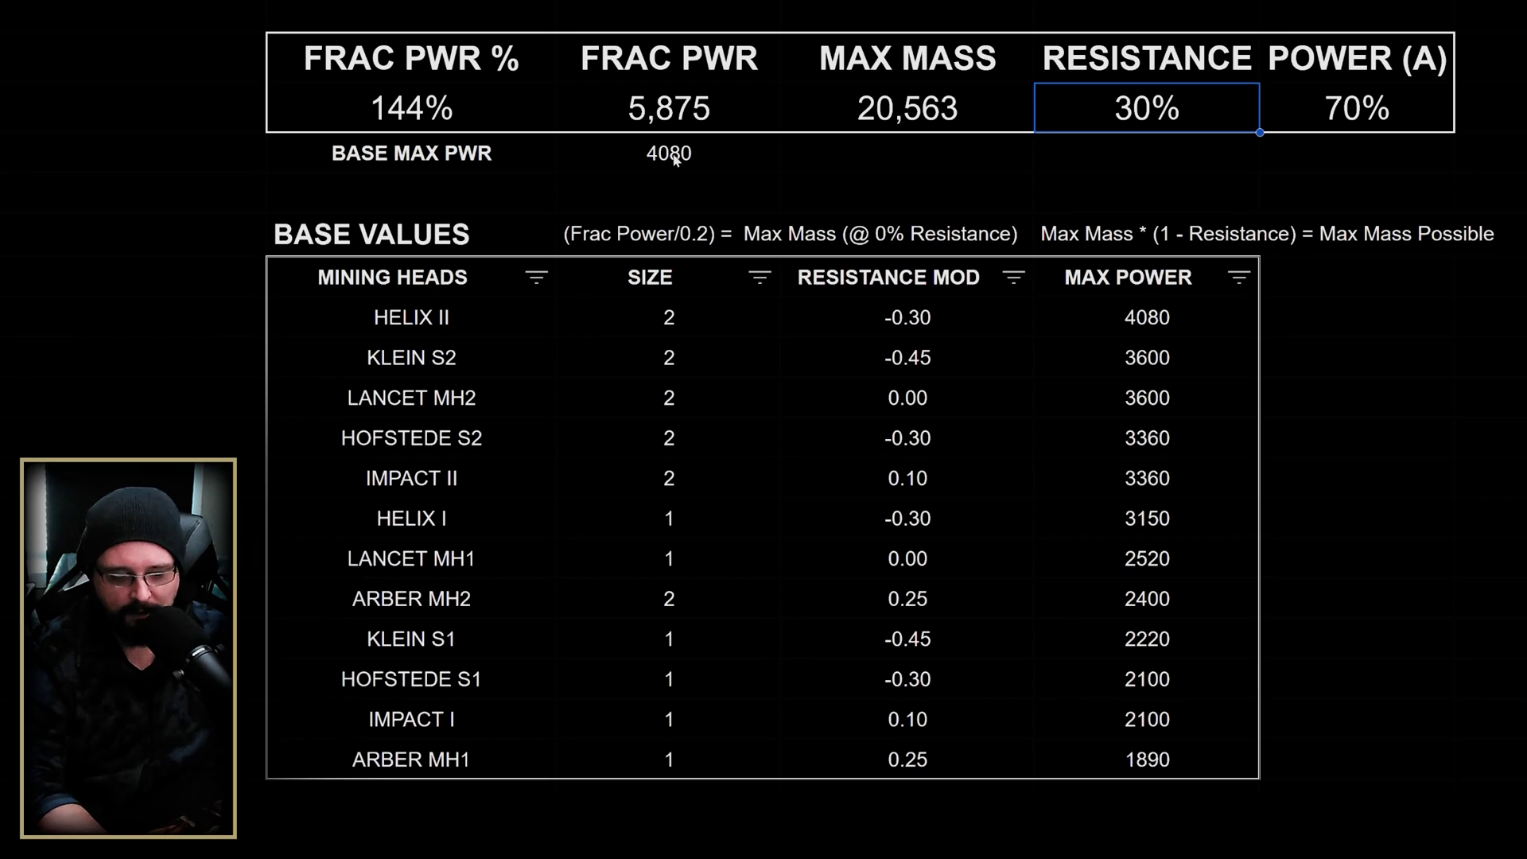
pyautogui.write('50')
pyautogui.hotkey('shift', 'Tab')
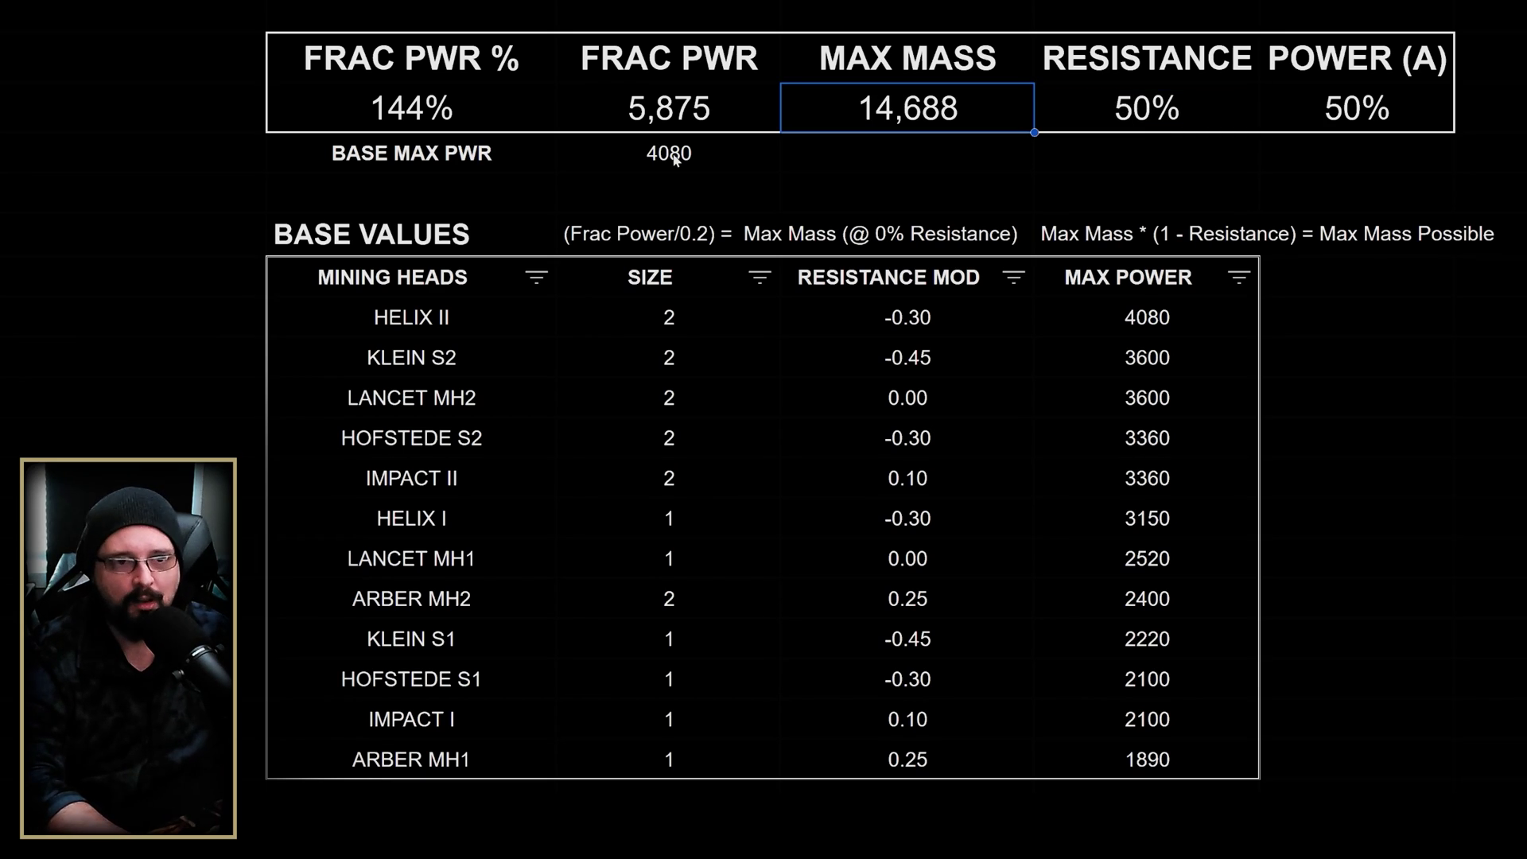
pyautogui.hotkey('shift', 'Tab')
pyautogui.press('Tab')
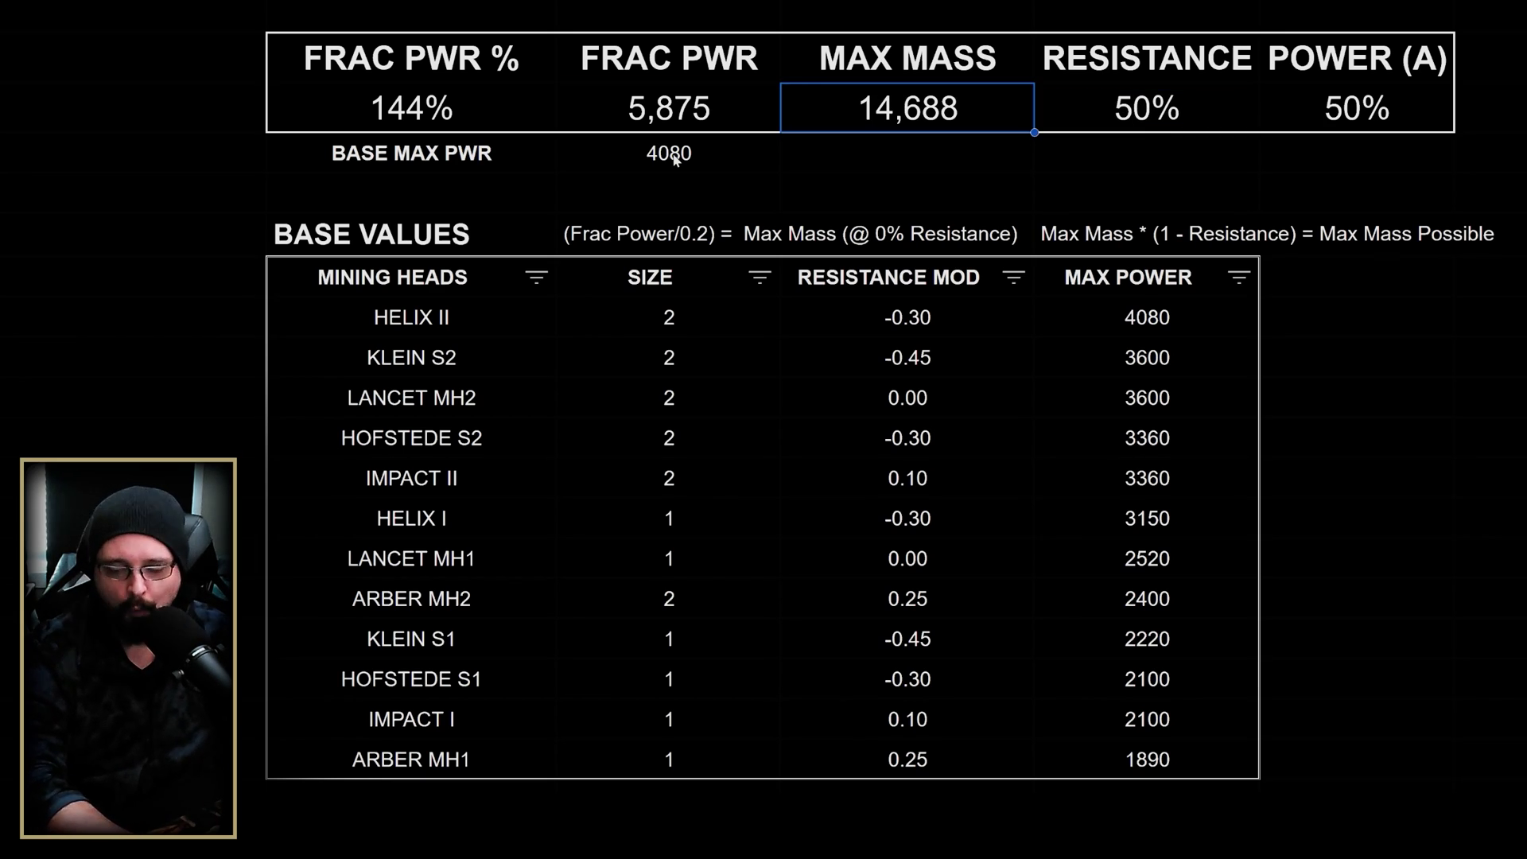
# Return the Resistance value in the summary row to 30%.
pyautogui.press('Tab')
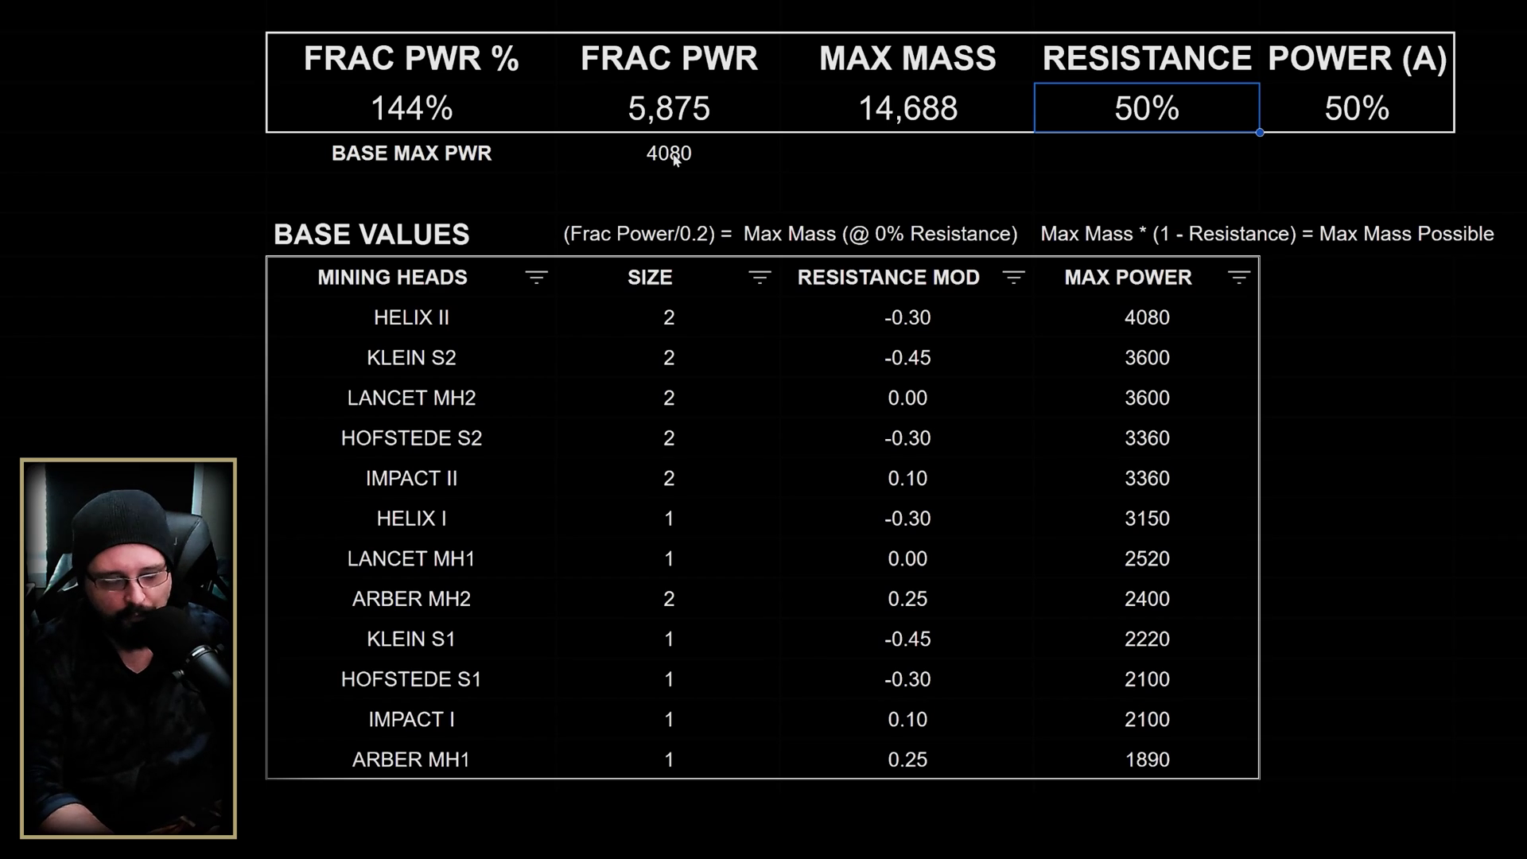
pyautogui.write('27')
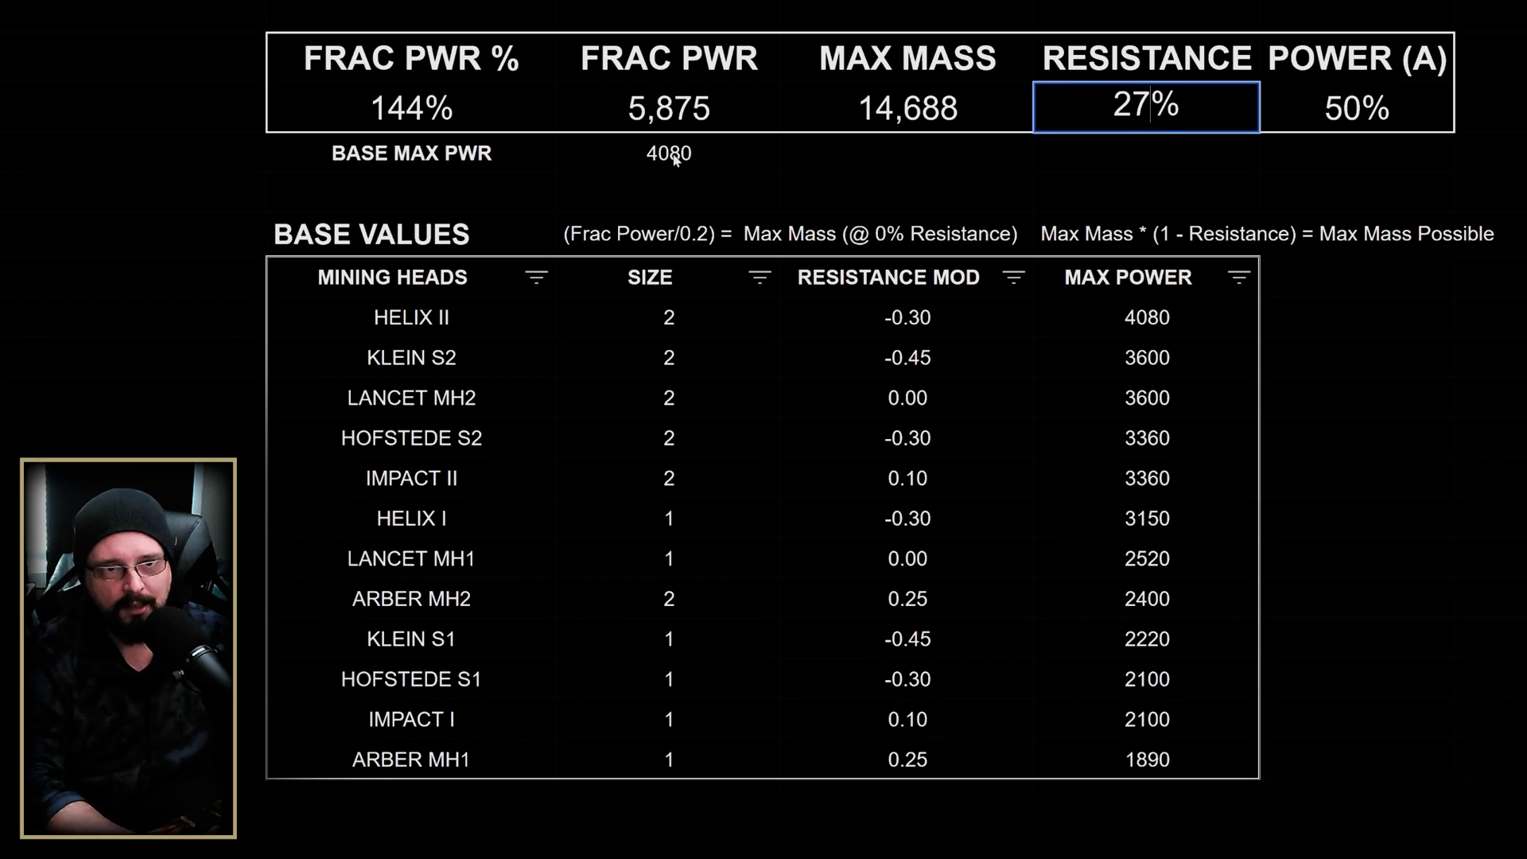
pyautogui.press('Return')
pyautogui.write('30')
pyautogui.hotkey('shift', 'Tab')
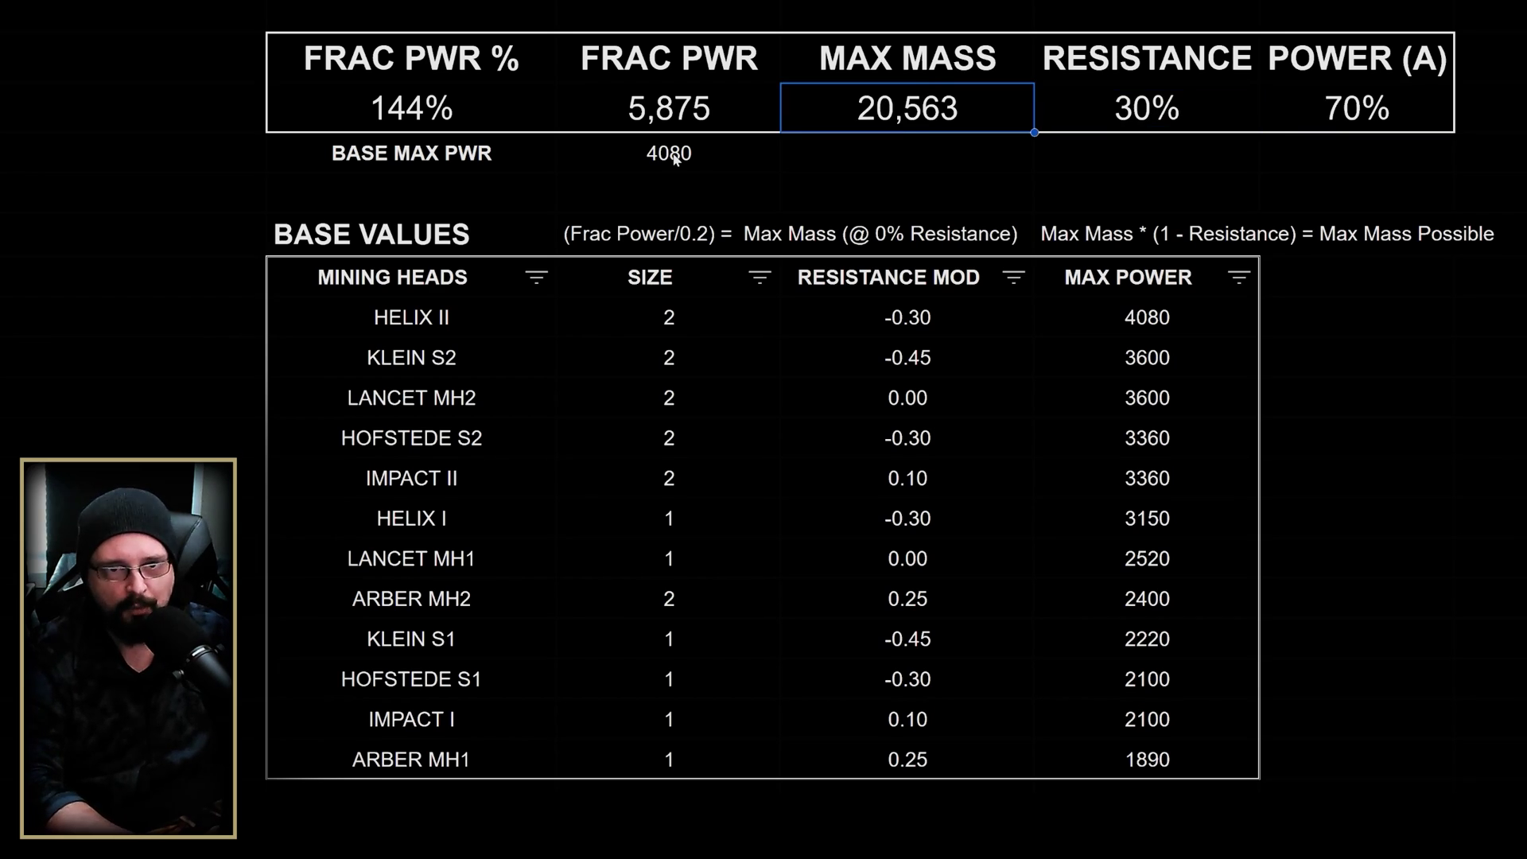
# Examine the Max Mass result in the summary row and the Helix II's Resistance Mod in the Base Values table.
pyautogui.press('Tab')
pyautogui.press('Down')
pyautogui.press('Down')
pyautogui.press('Left')
pyautogui.press('Up')
pyautogui.press('Up')
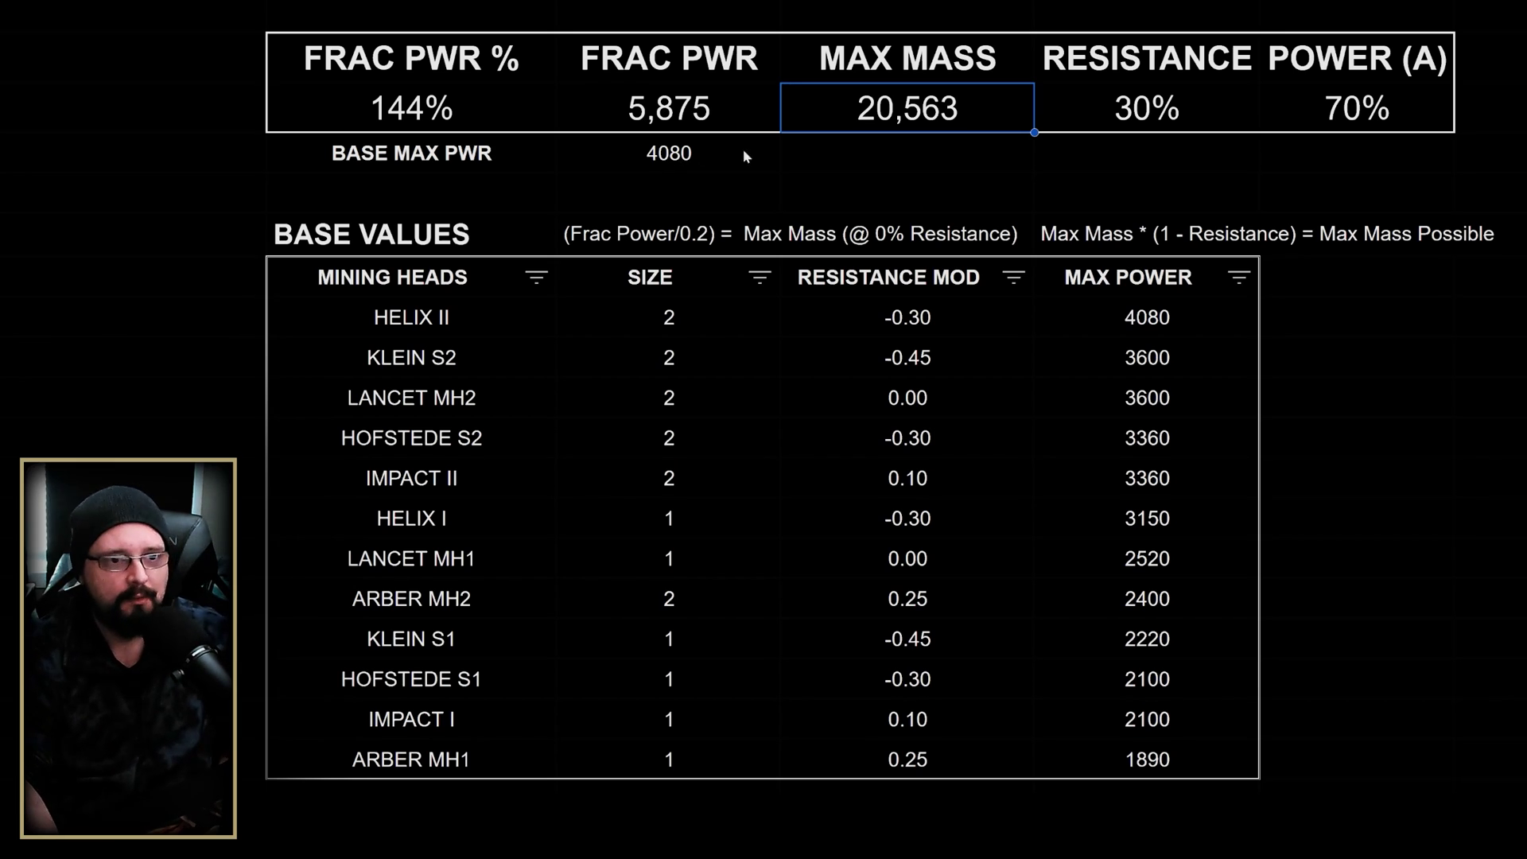
pyautogui.click(867, 151)
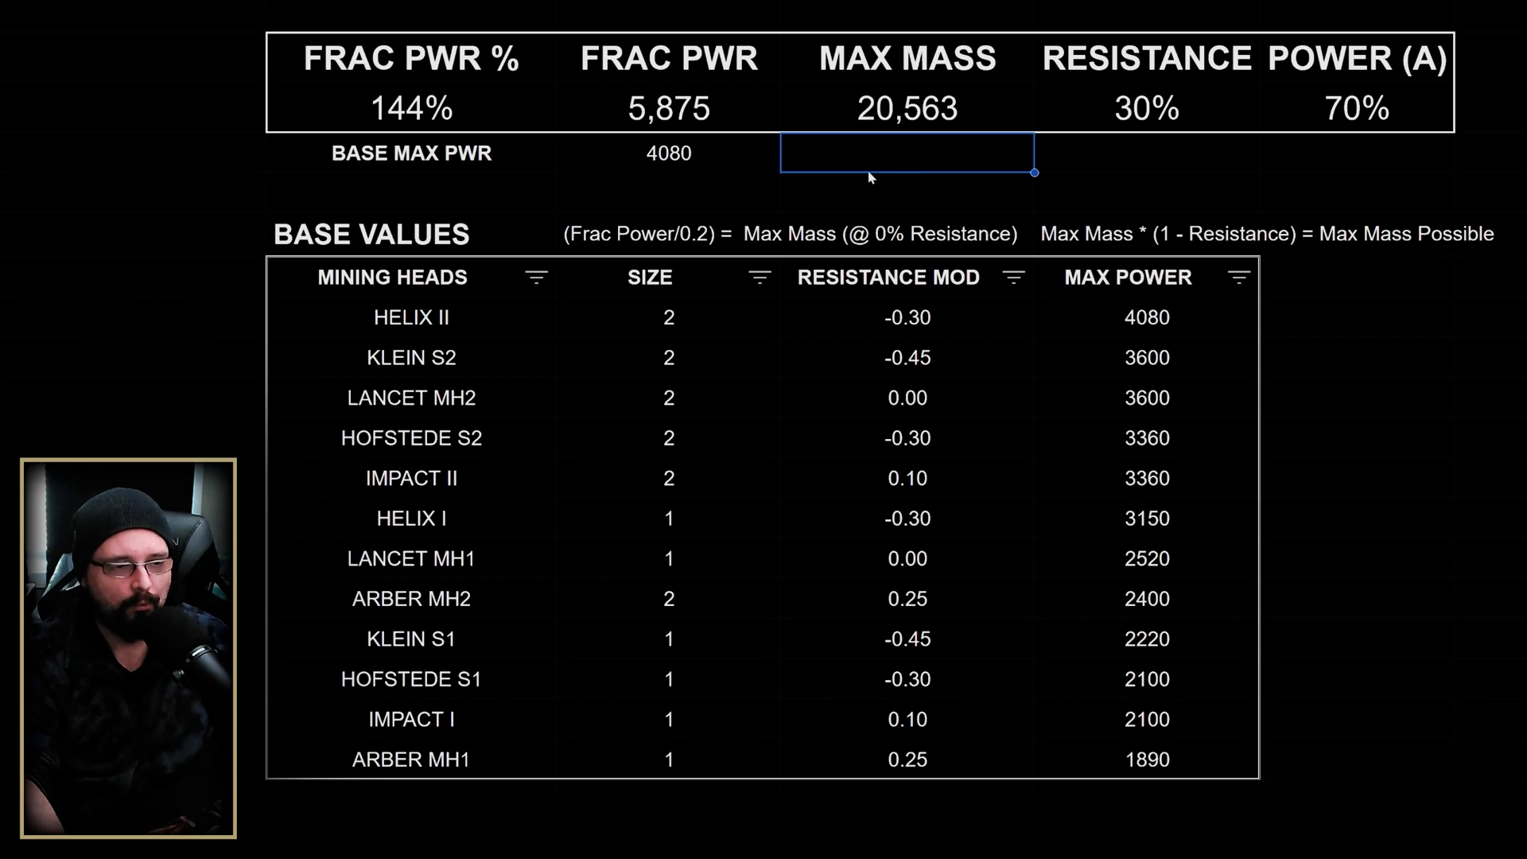
pyautogui.click(1103, 195)
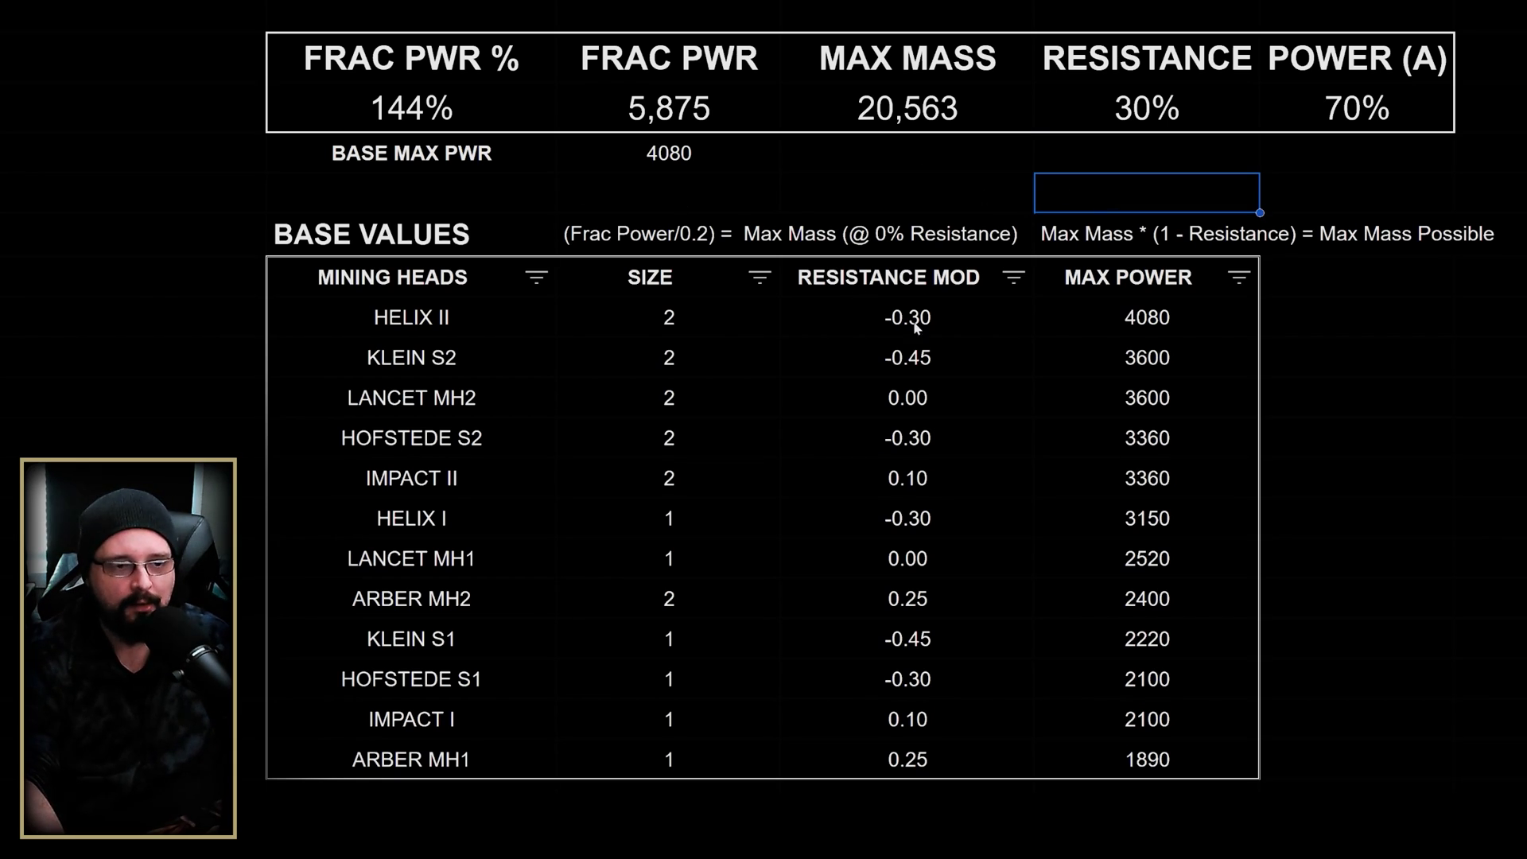
pyautogui.click(880, 195)
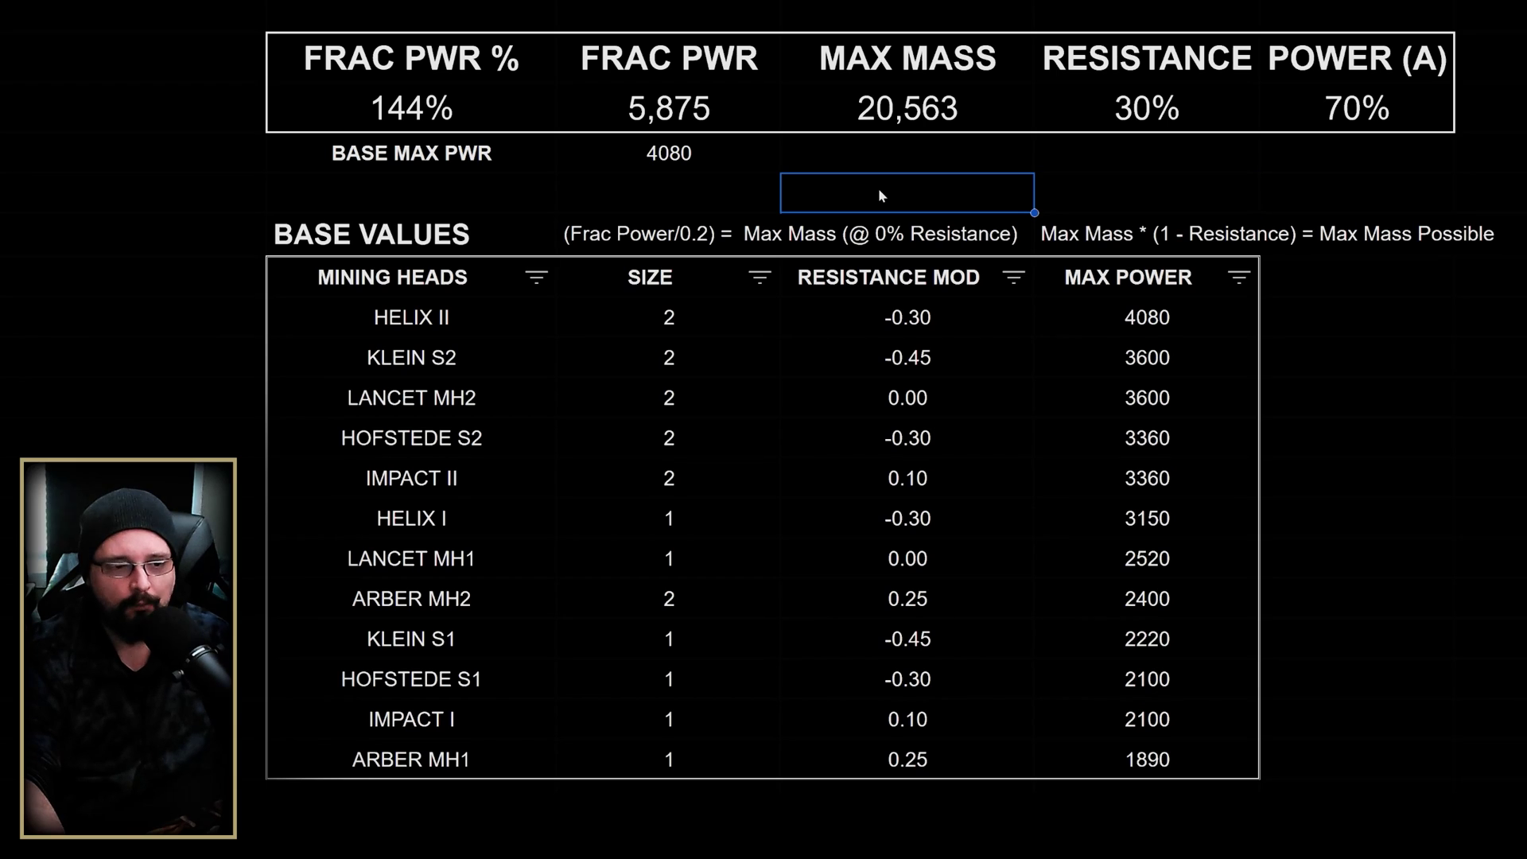
pyautogui.click(939, 327)
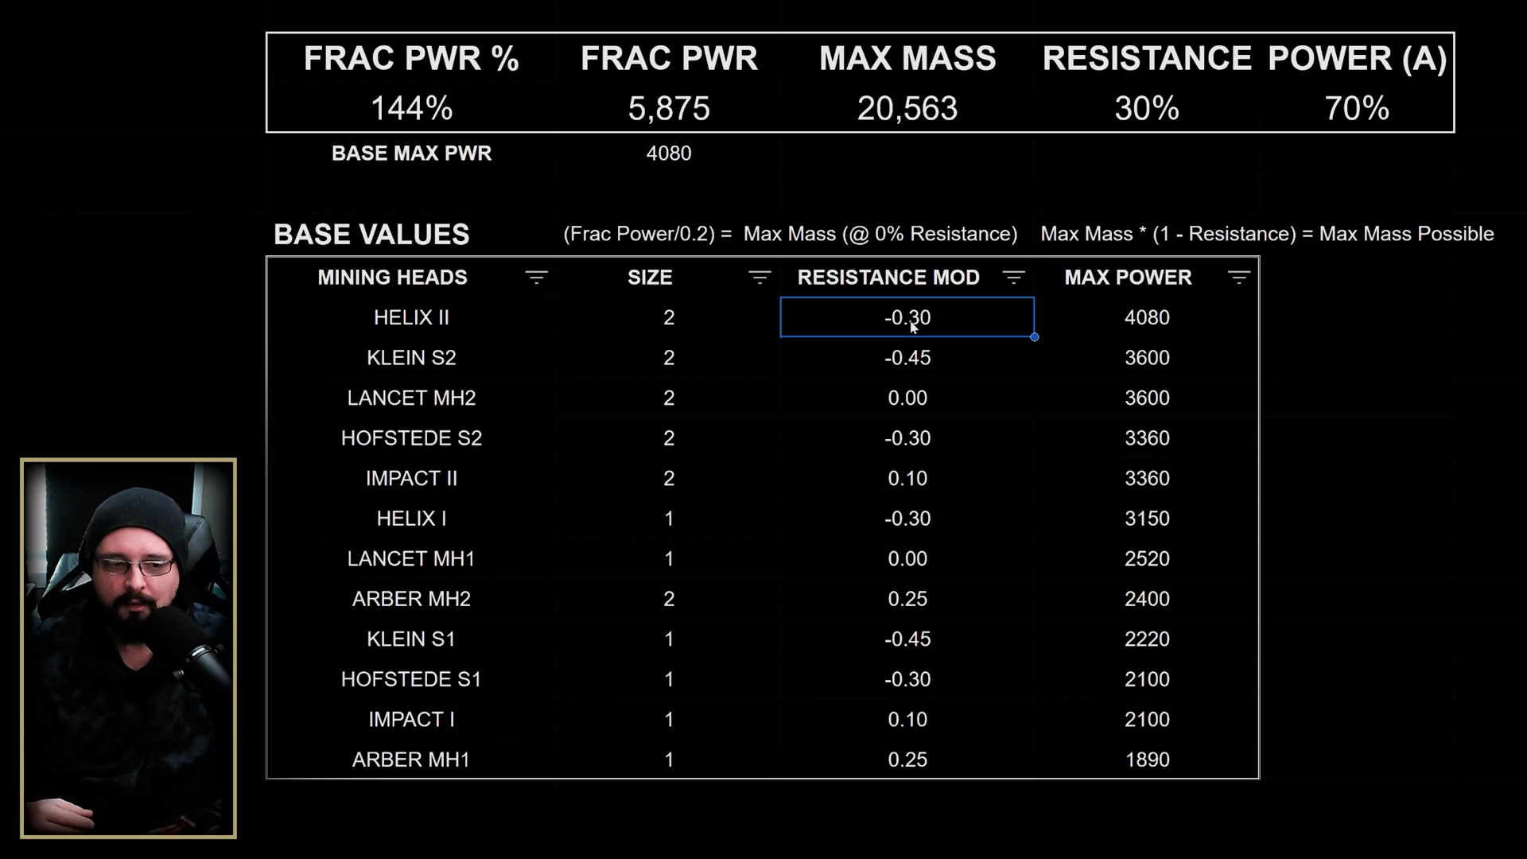
pyautogui.click(899, 206)
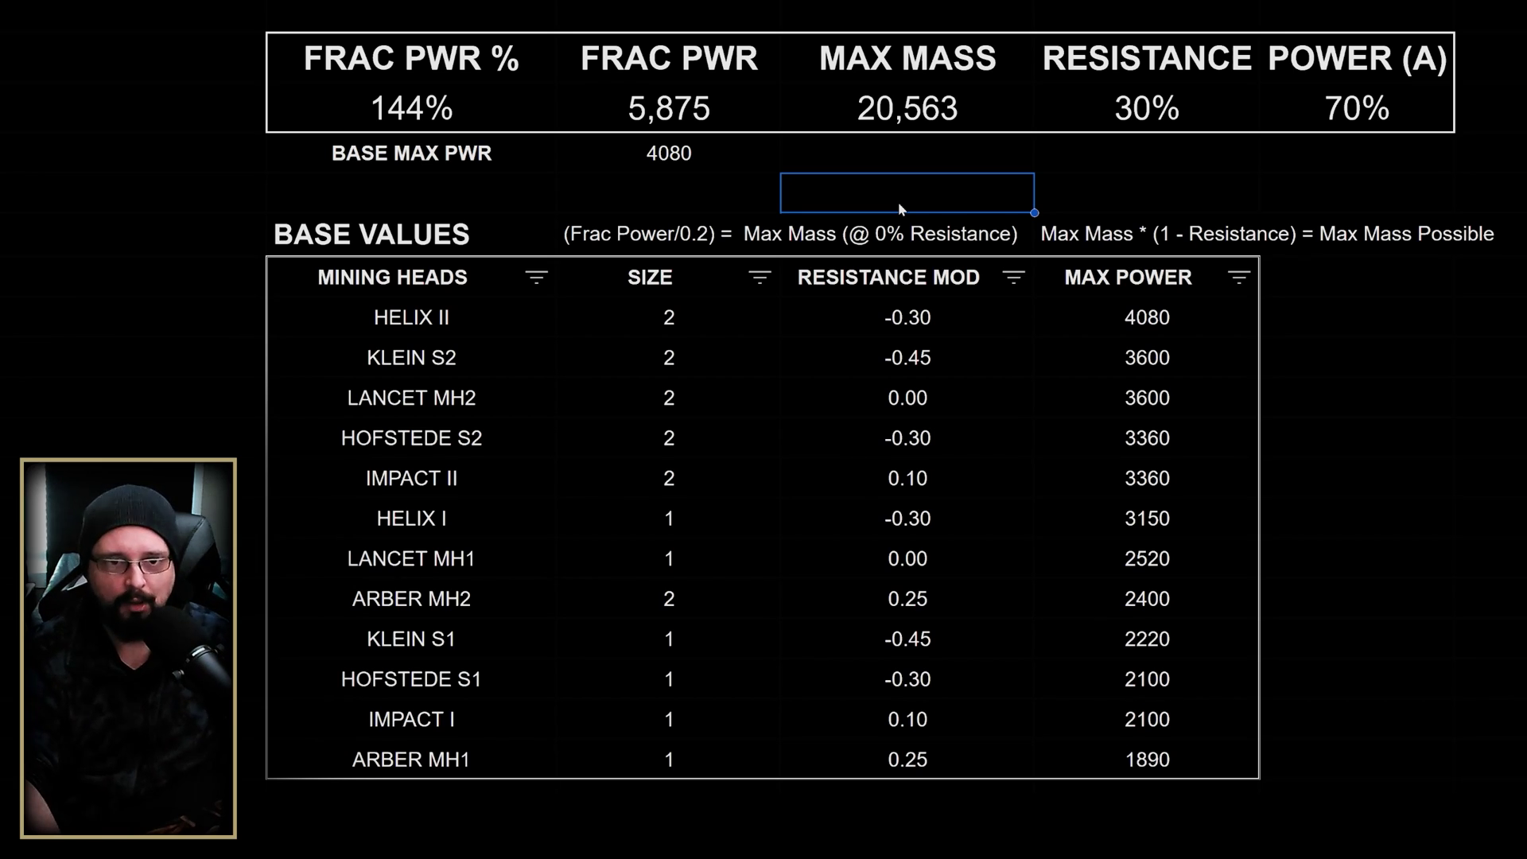
pyautogui.click(968, 151)
pyautogui.click(1071, 167)
pyautogui.click(1152, 190)
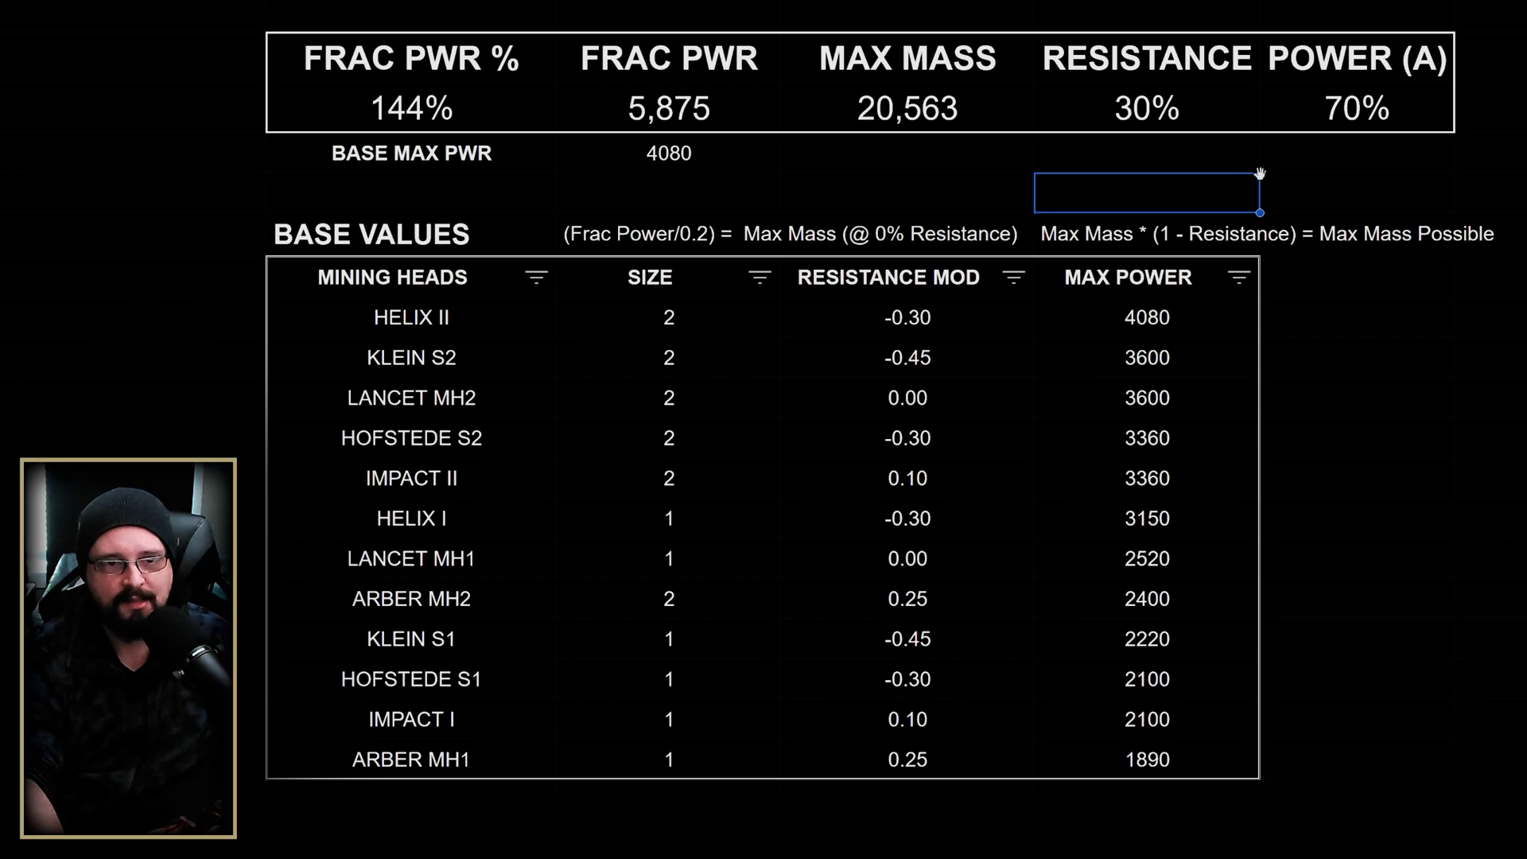
pyautogui.click(1303, 183)
pyautogui.click(941, 186)
pyautogui.click(681, 191)
pyautogui.click(480, 195)
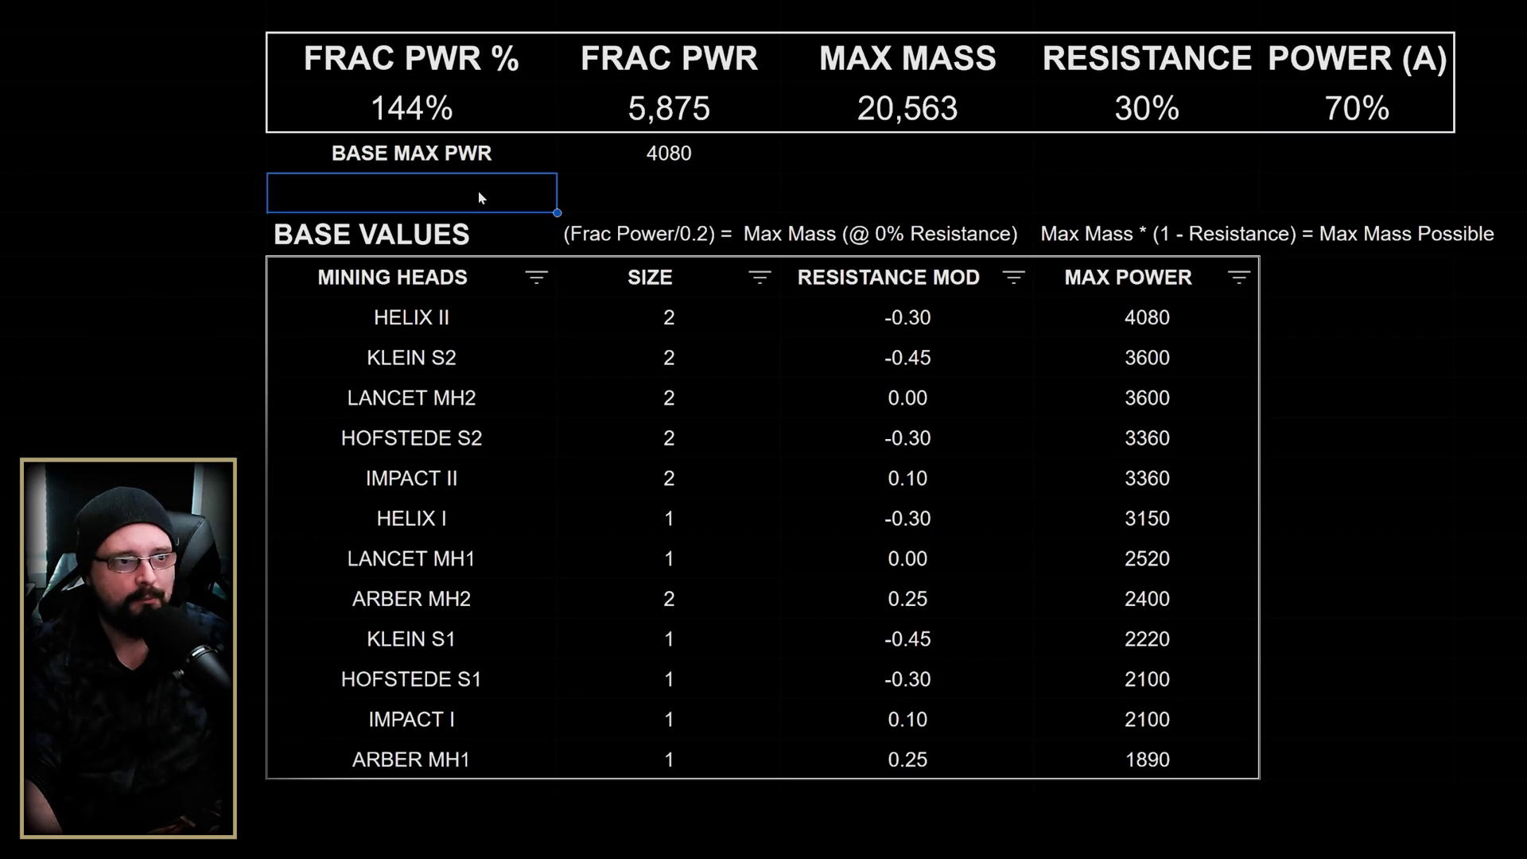
pyautogui.click(814, 155)
pyautogui.click(1120, 180)
pyautogui.click(1014, 154)
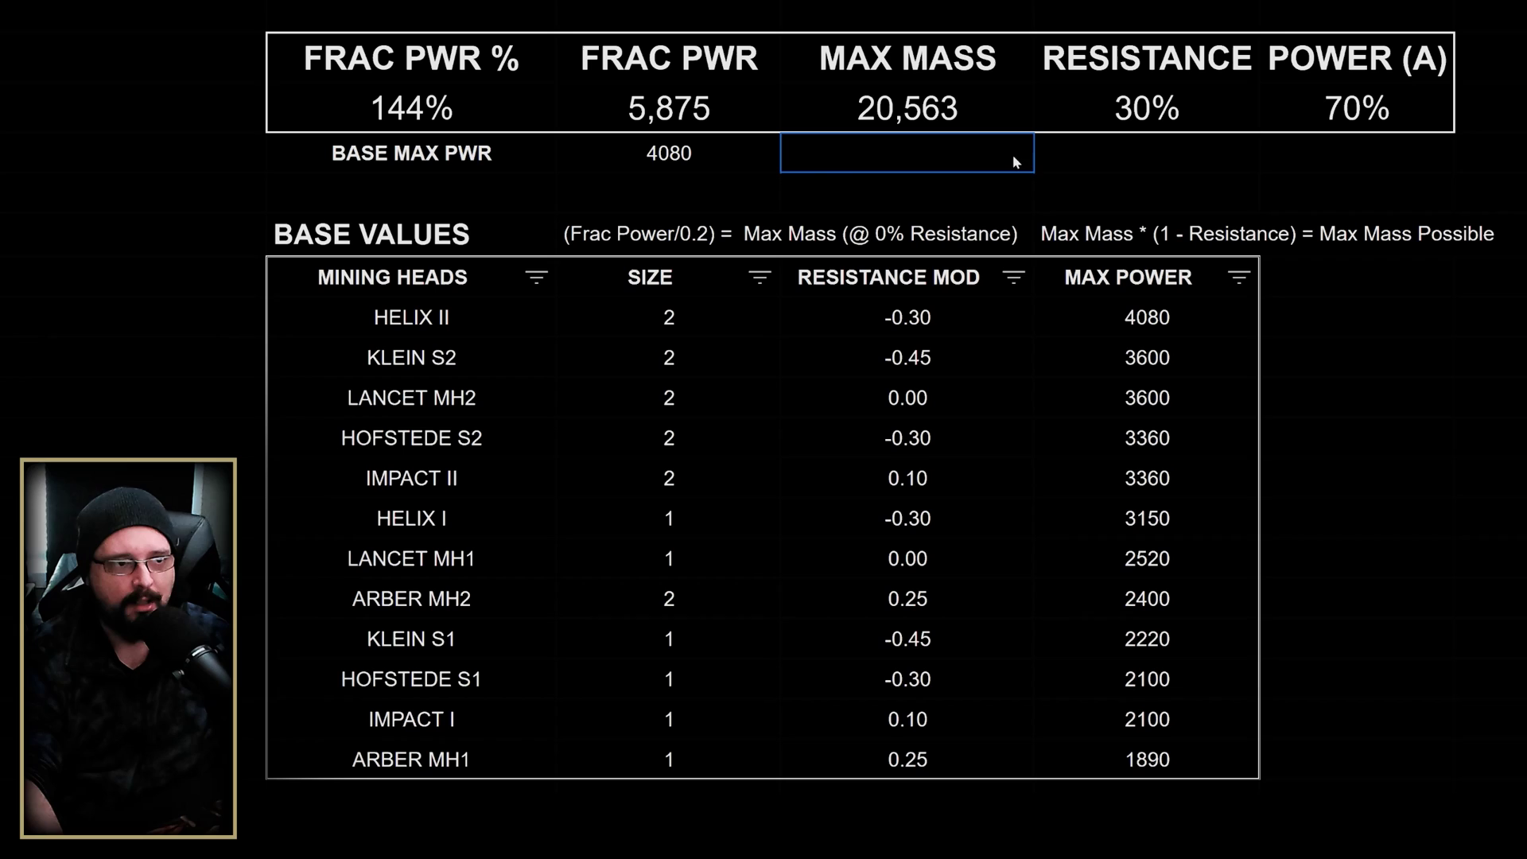
# Set Frac Pwr % in the summary row to 108% and review the recalculated Frac Pwr and Max Mass.
pyautogui.click(743, 192)
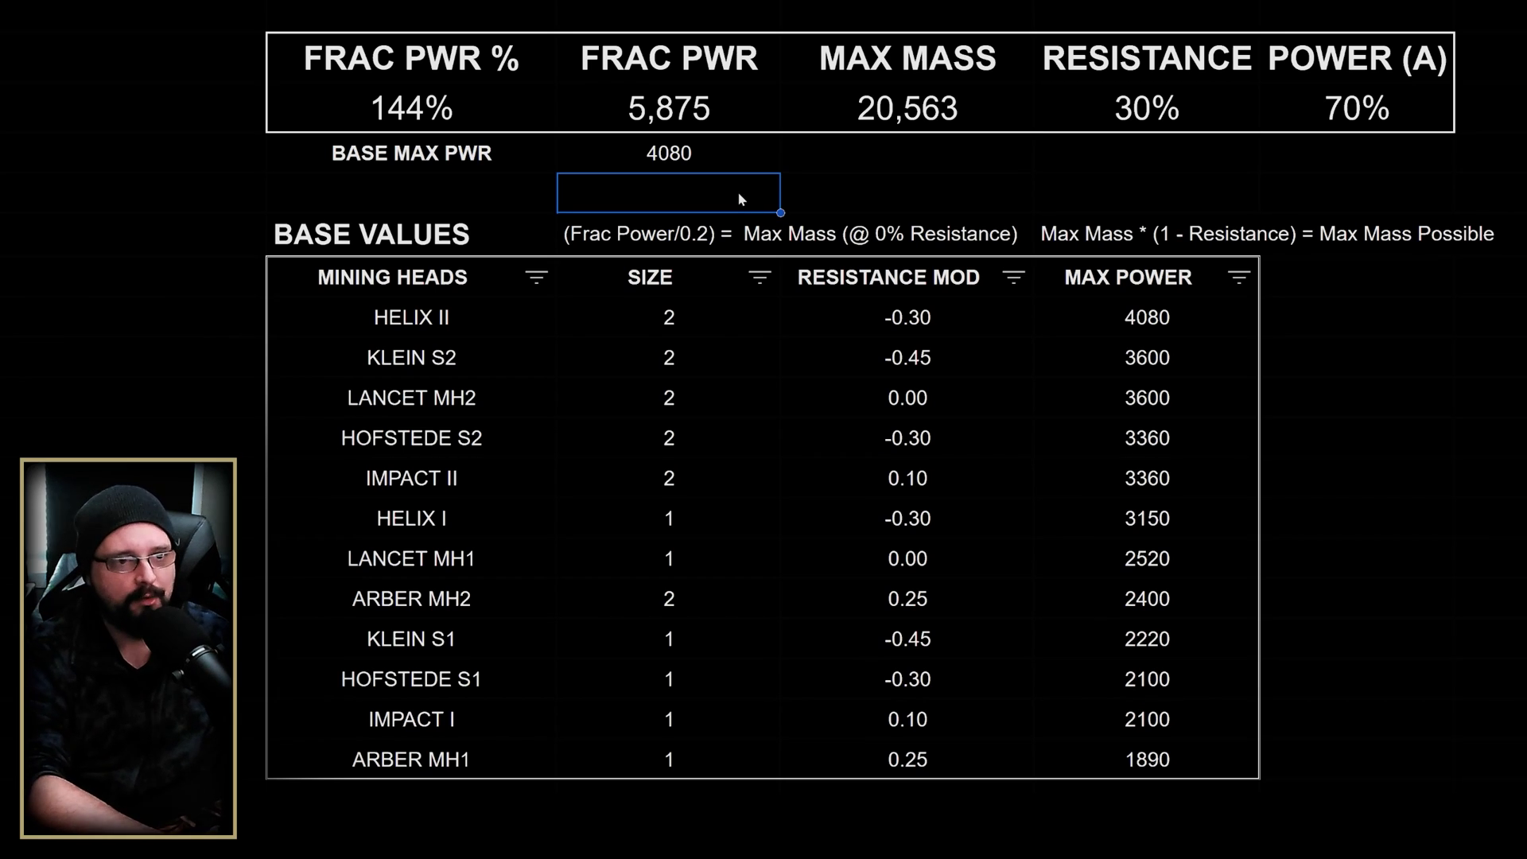
pyautogui.press('Up')
pyautogui.press('Up')
pyautogui.press('Left')
pyautogui.write('108')
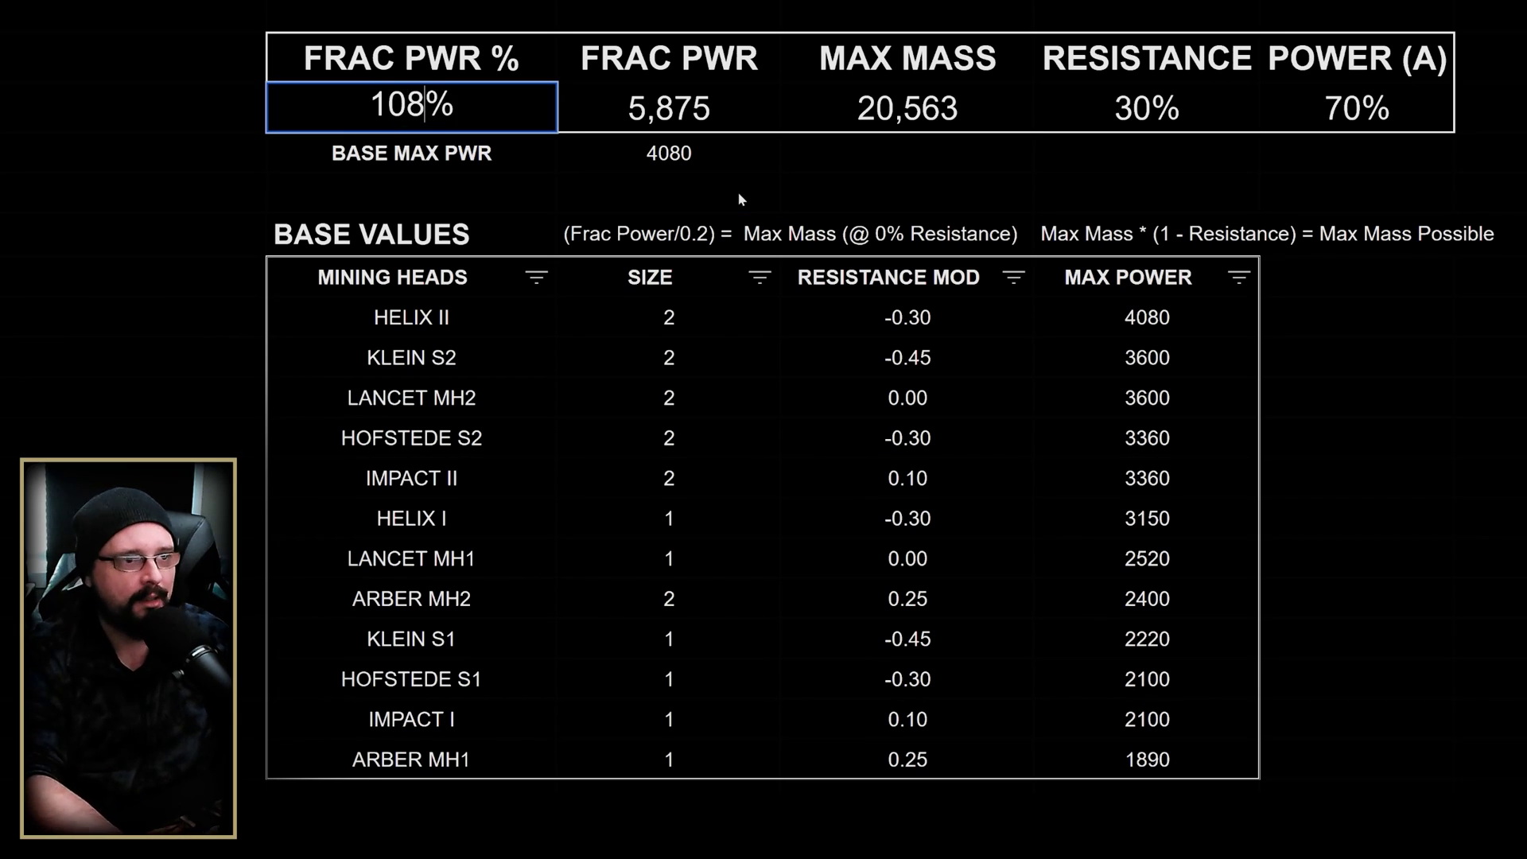
pyautogui.press('Tab')
pyautogui.hotkey('shift', 'Tab')
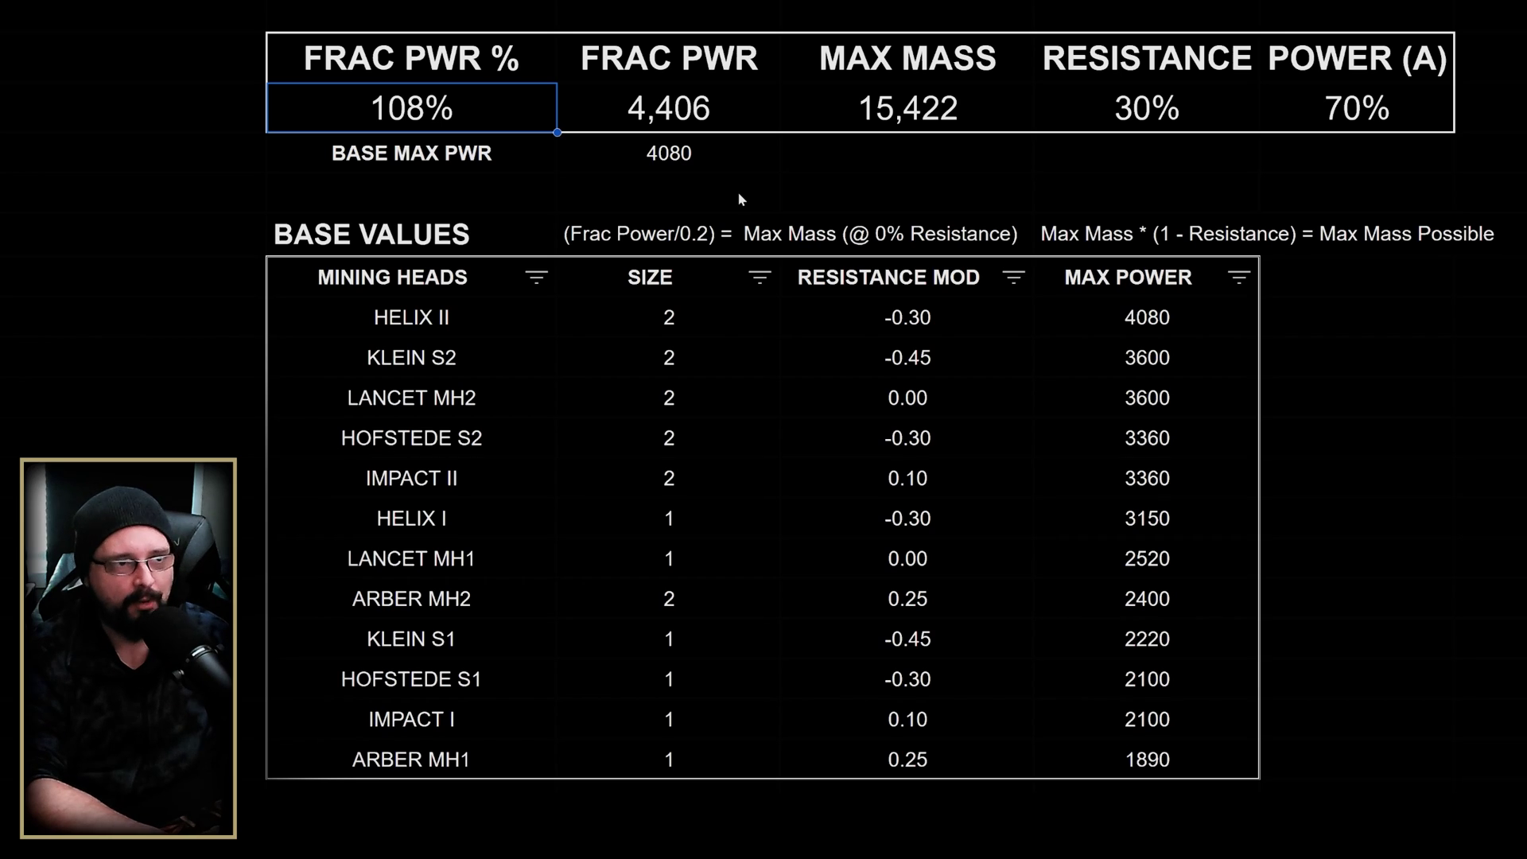
pyautogui.press('Tab')
pyautogui.press('Tab')
pyautogui.hotkey('shift', 'Tab')
pyautogui.hotkey('shift', 'Tab')
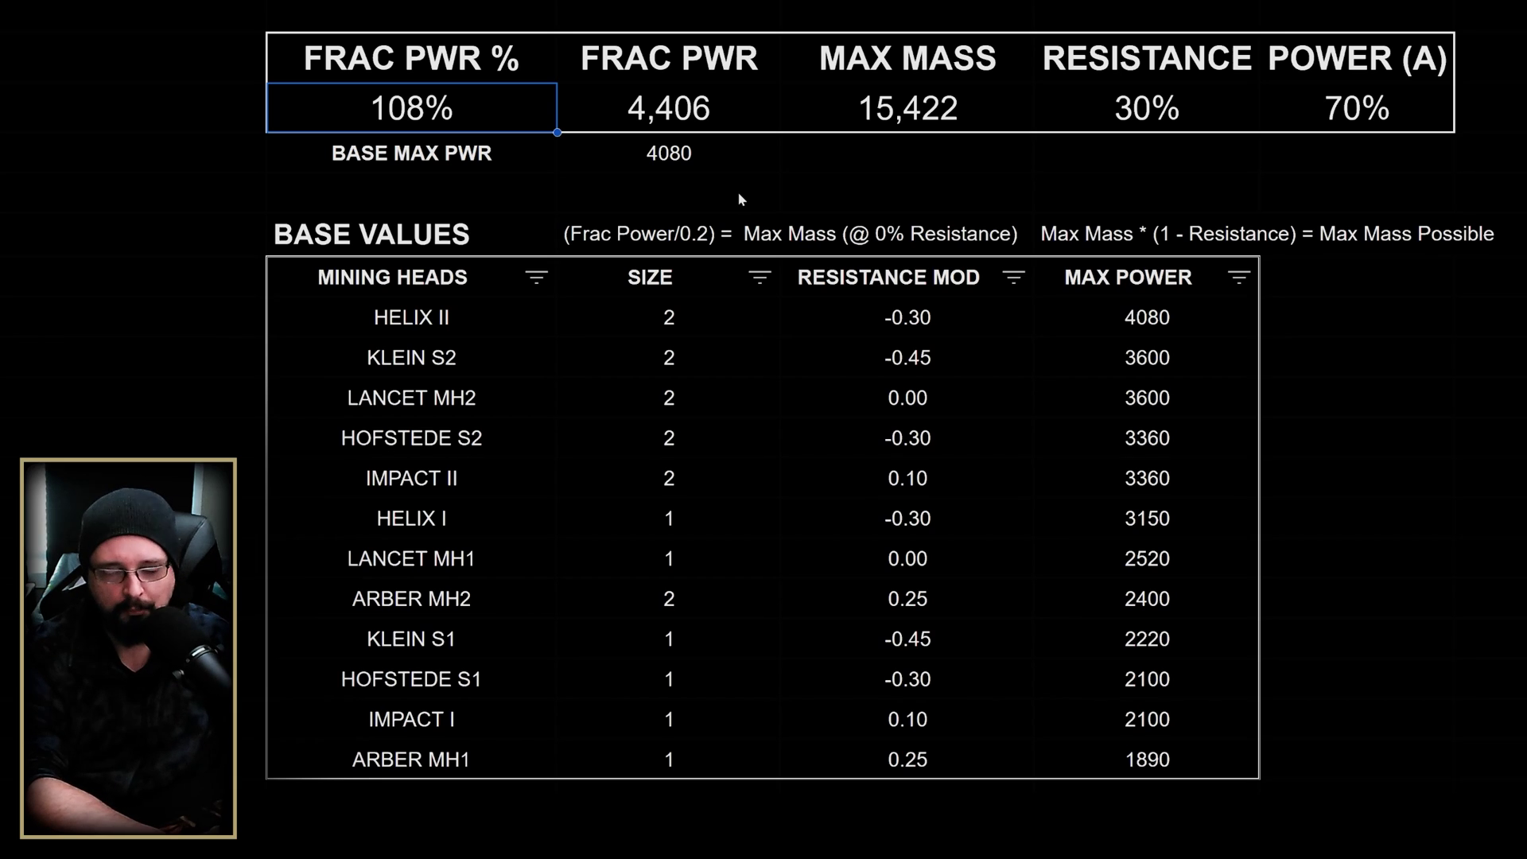
# Set the Base Max Pwr value below the summary row to 2100.
pyautogui.press('Tab')
pyautogui.press('Tab')
pyautogui.press('Tab')
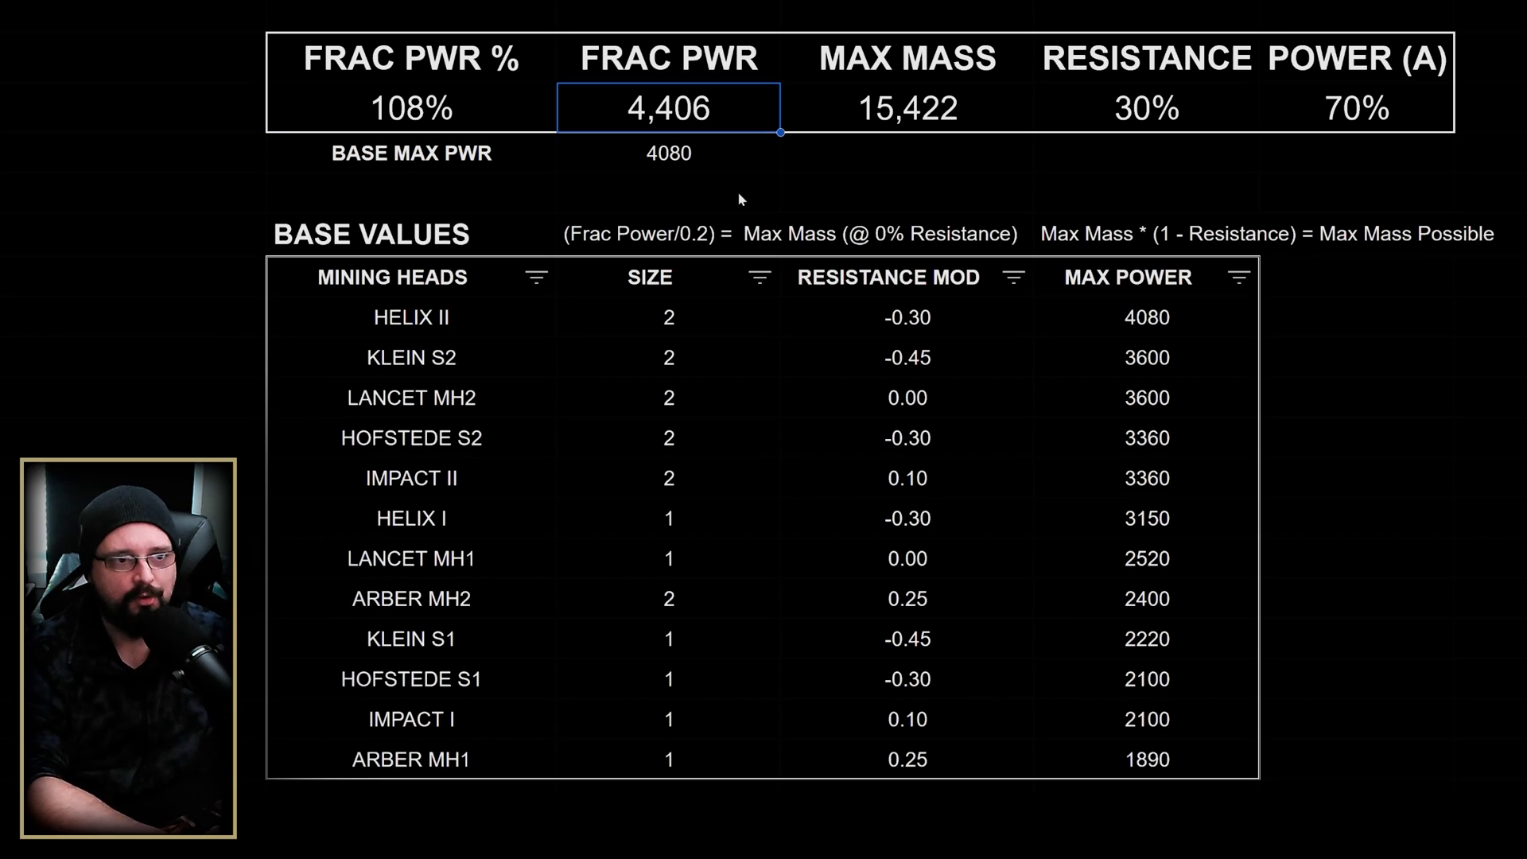
pyautogui.press('Return')
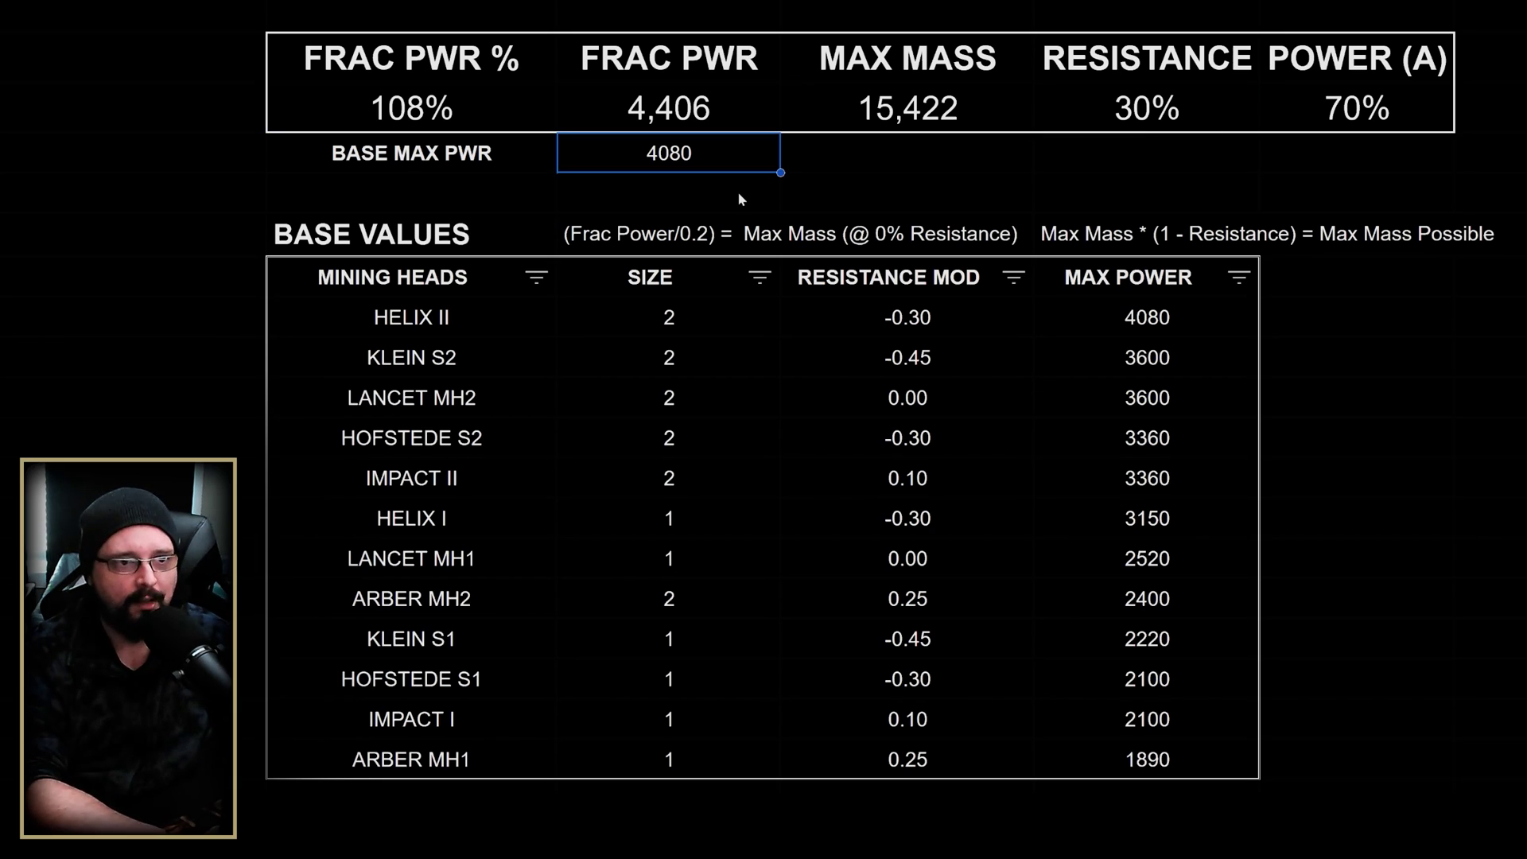
pyautogui.write('2100')
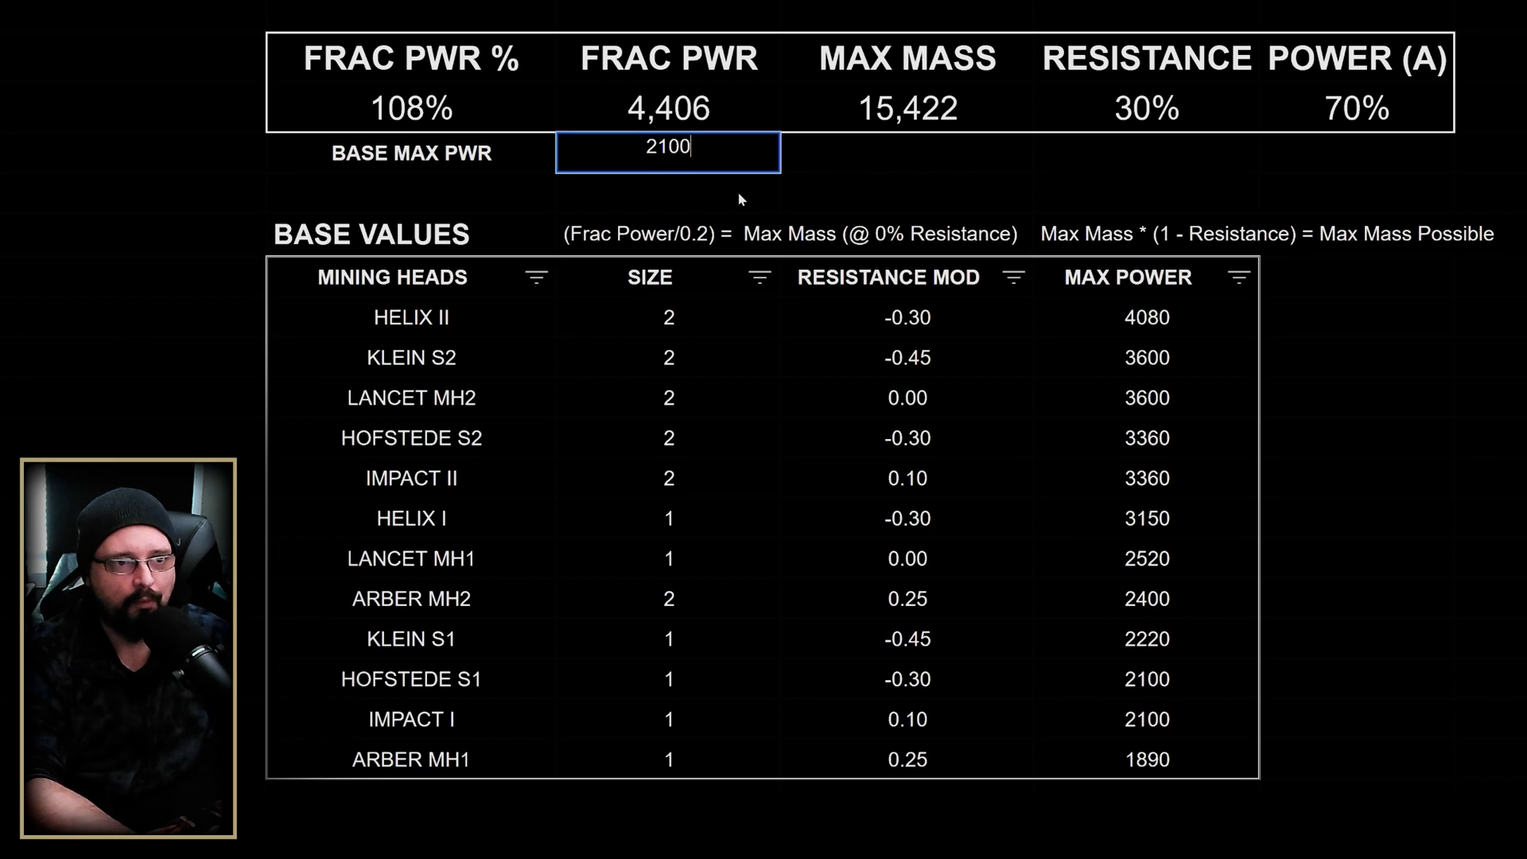
pyautogui.hotkey('shift', 'Tab')
pyautogui.press('Tab')
pyautogui.press('Tab')
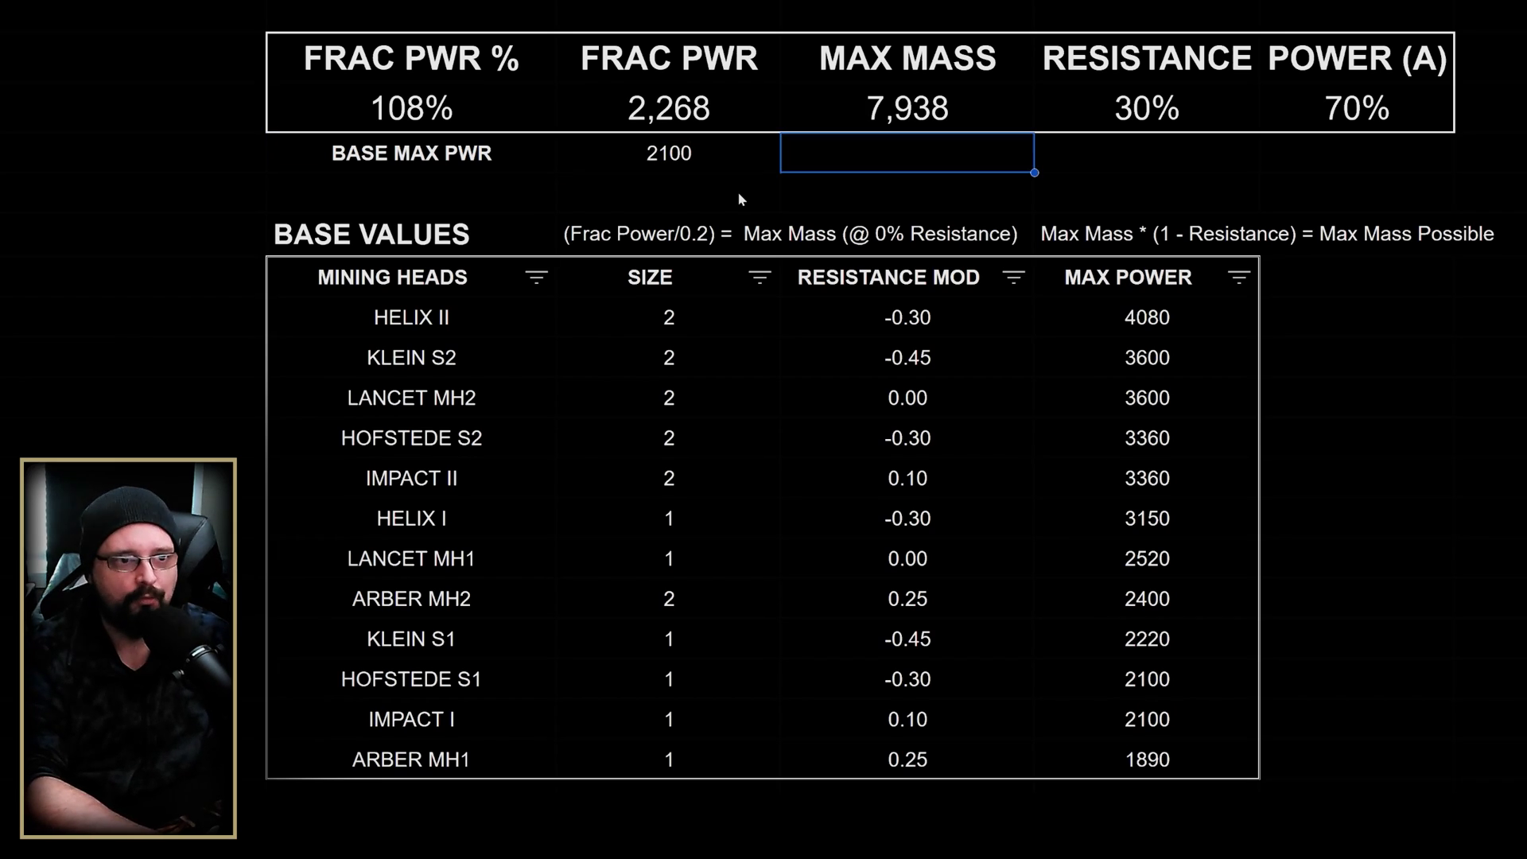
# Set Resistance to 0% to check Max Mass for the 2100 base power without resistance.
pyautogui.press('Up')
pyautogui.press('Right')
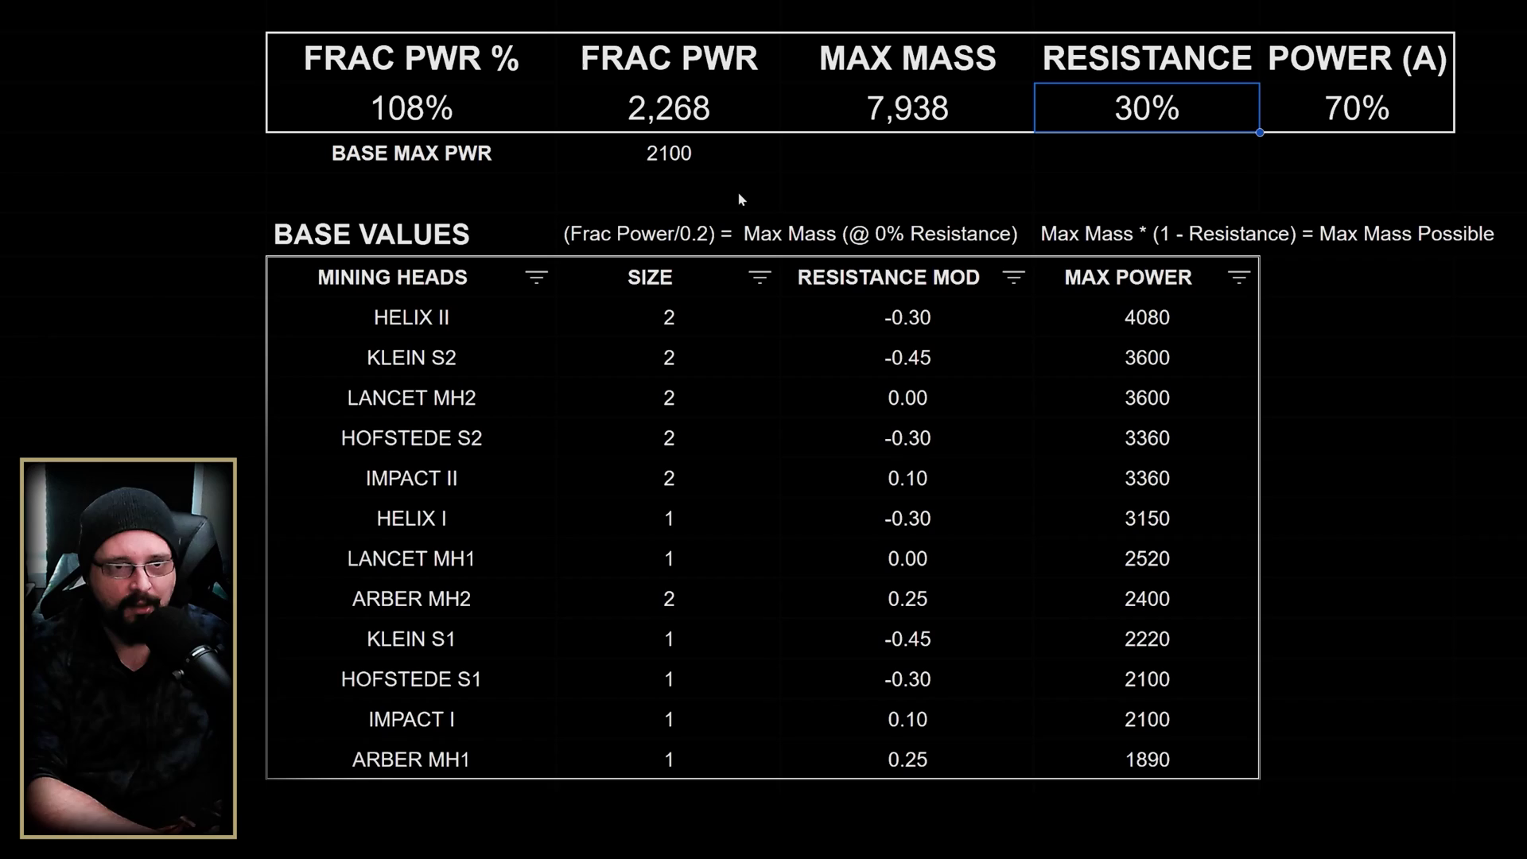
pyautogui.write('0')
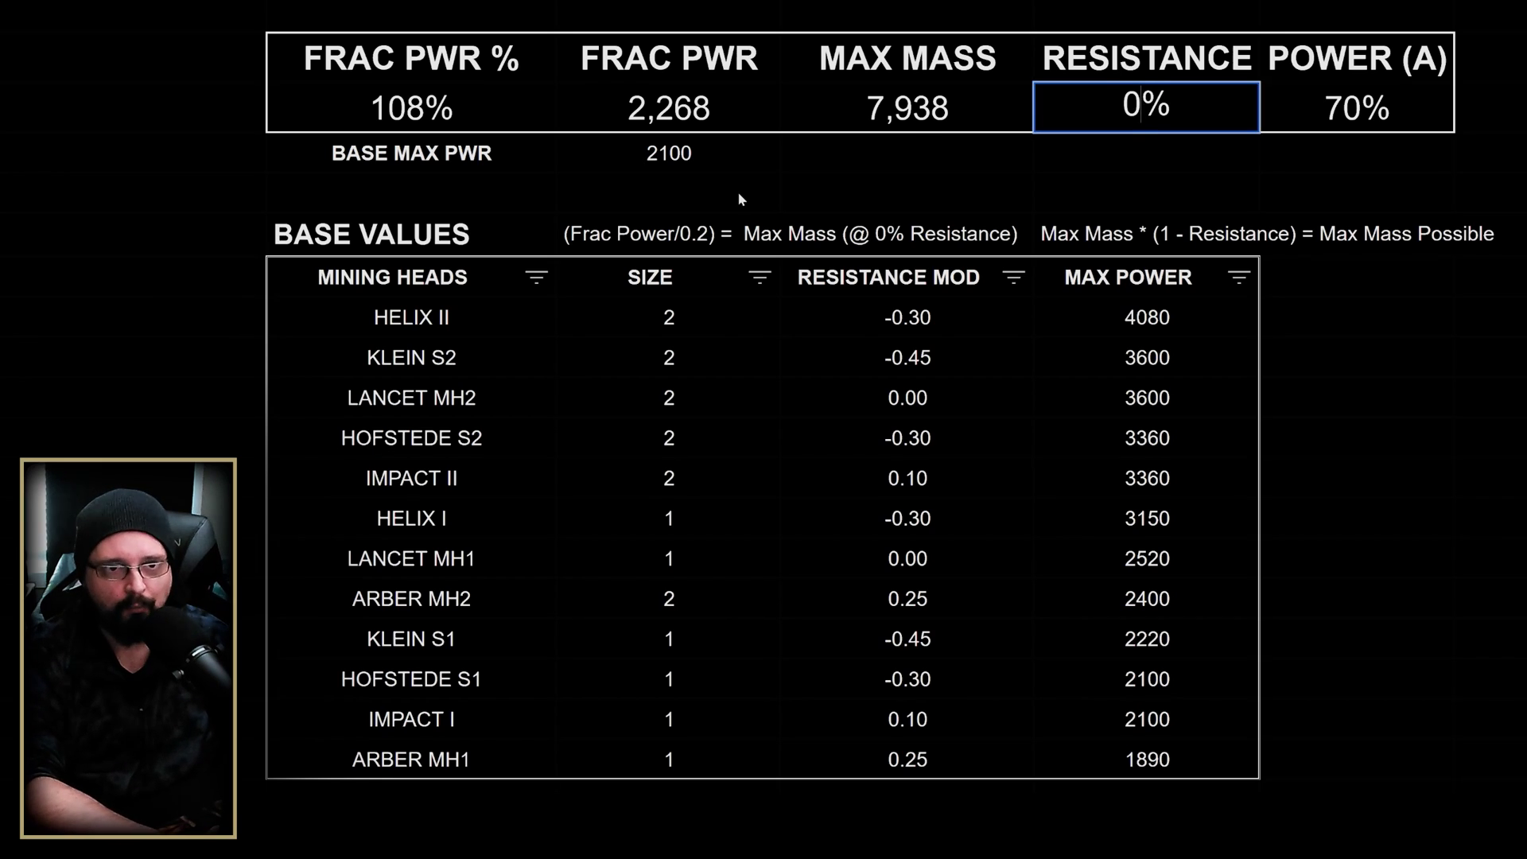
pyautogui.press('Left')
pyautogui.press('Down')
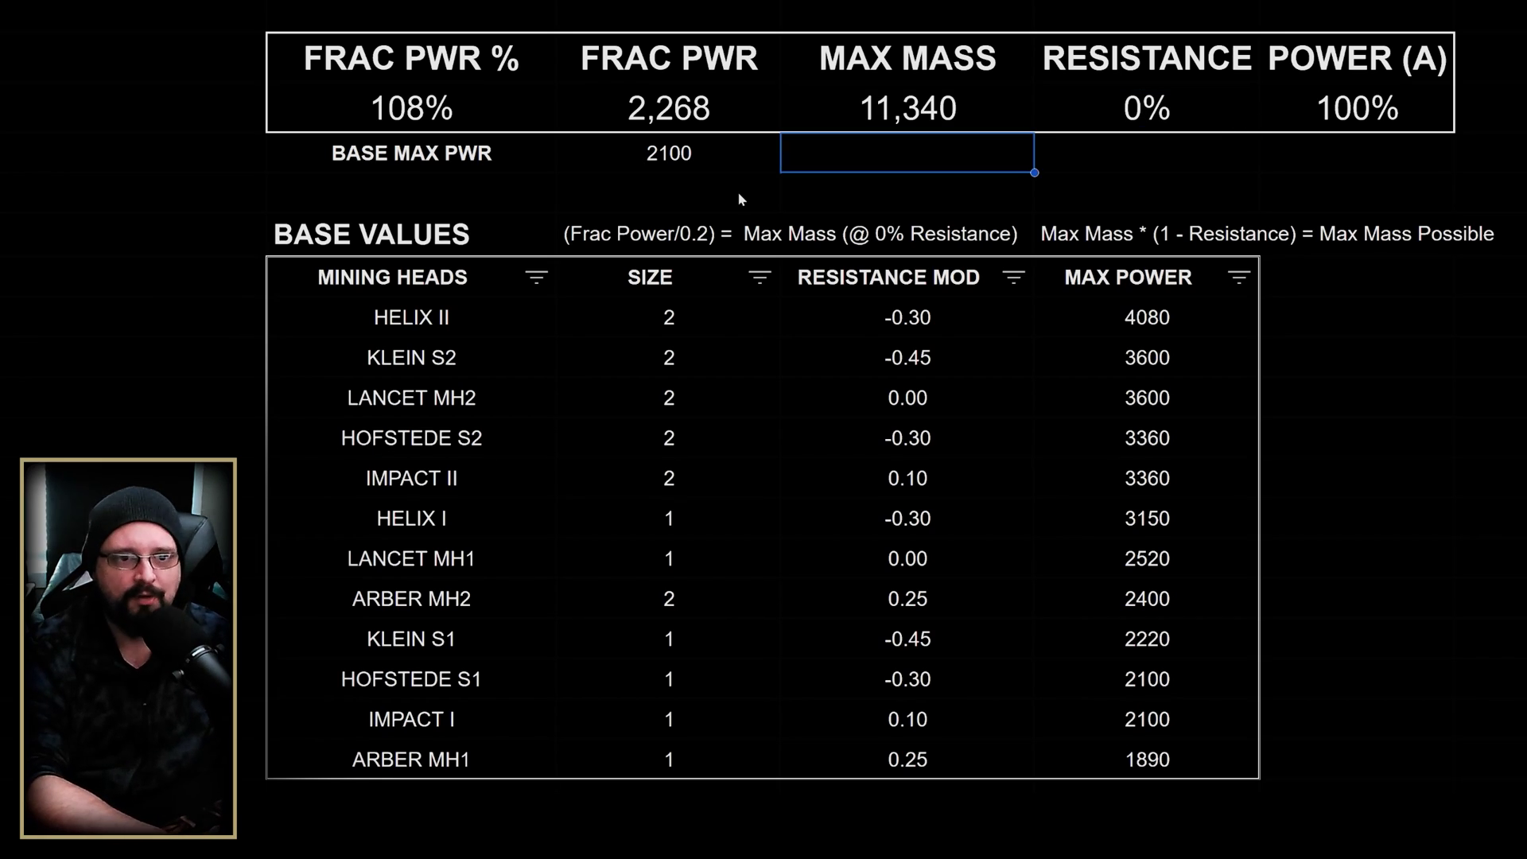
pyautogui.press('Right')
pyautogui.press('Left')
# Set Resistance to 30% and review Max Mass for the 2100 base power.
pyautogui.press('Up')
pyautogui.press('Right')
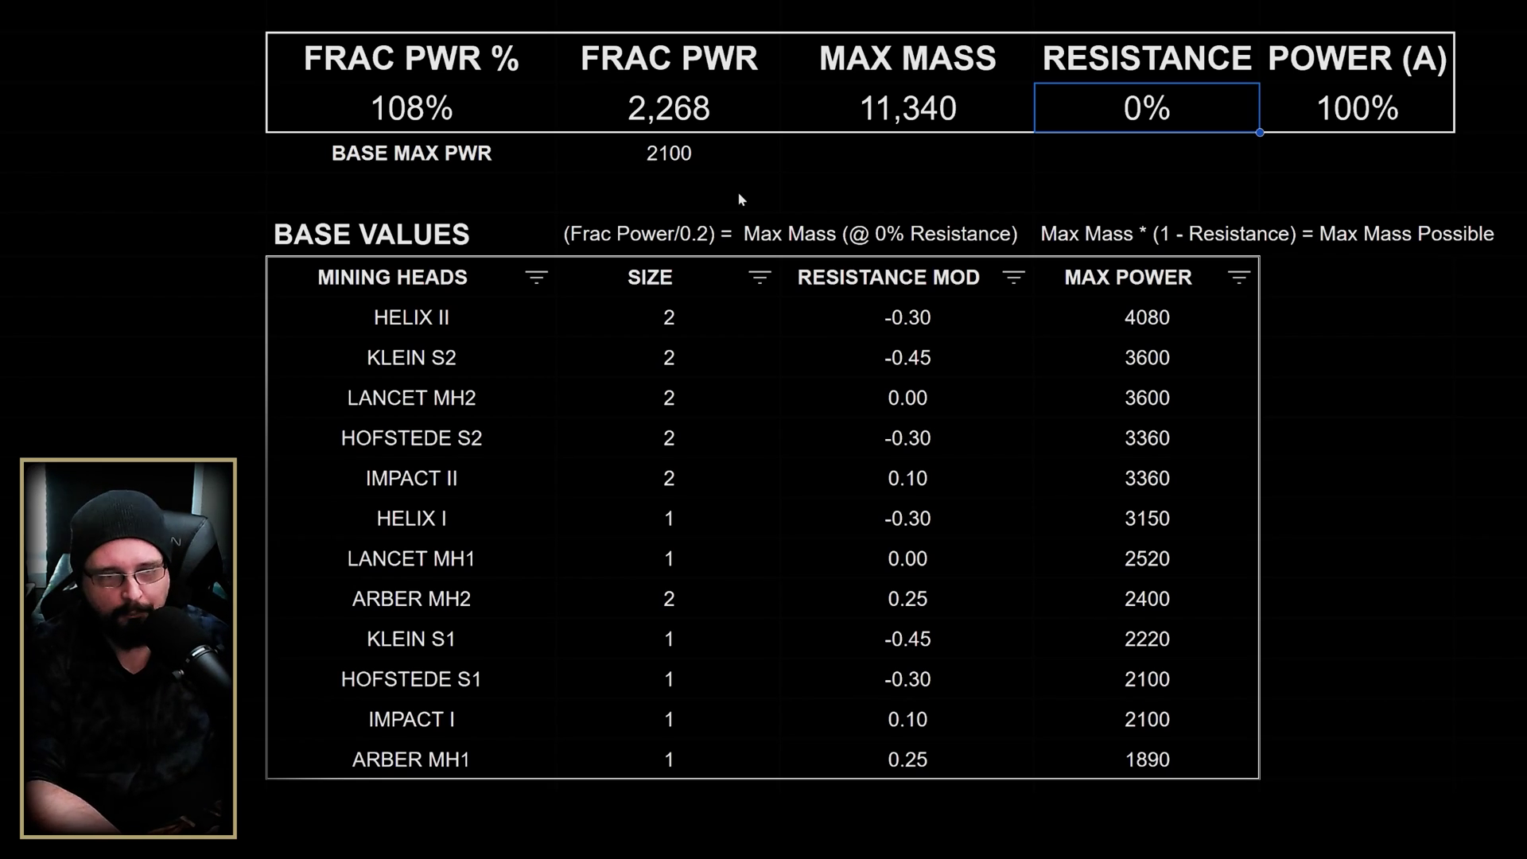
pyautogui.write('30')
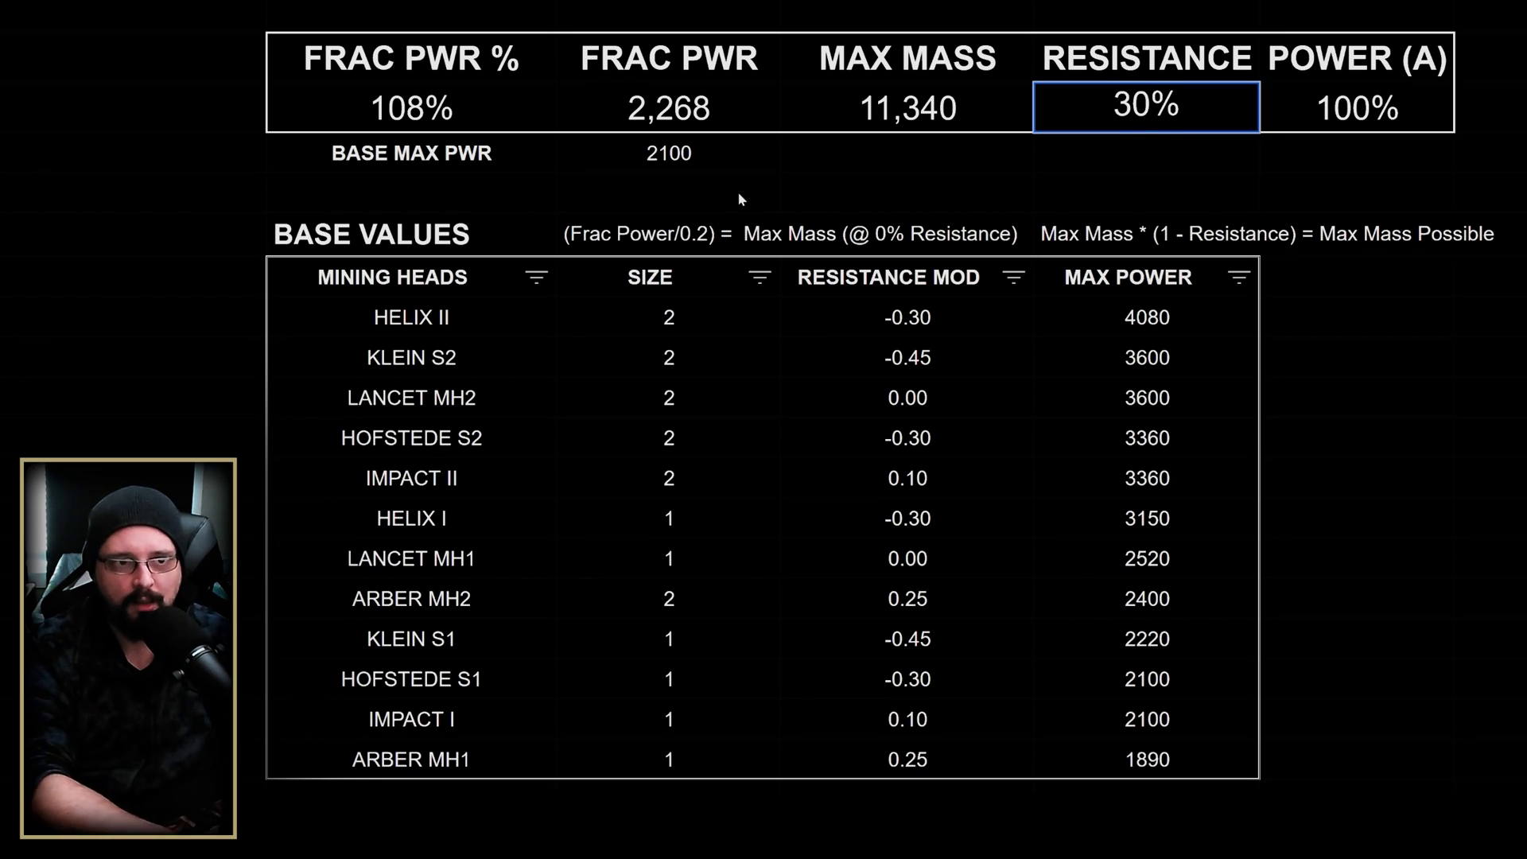
pyautogui.press('Return')
pyautogui.press('Up')
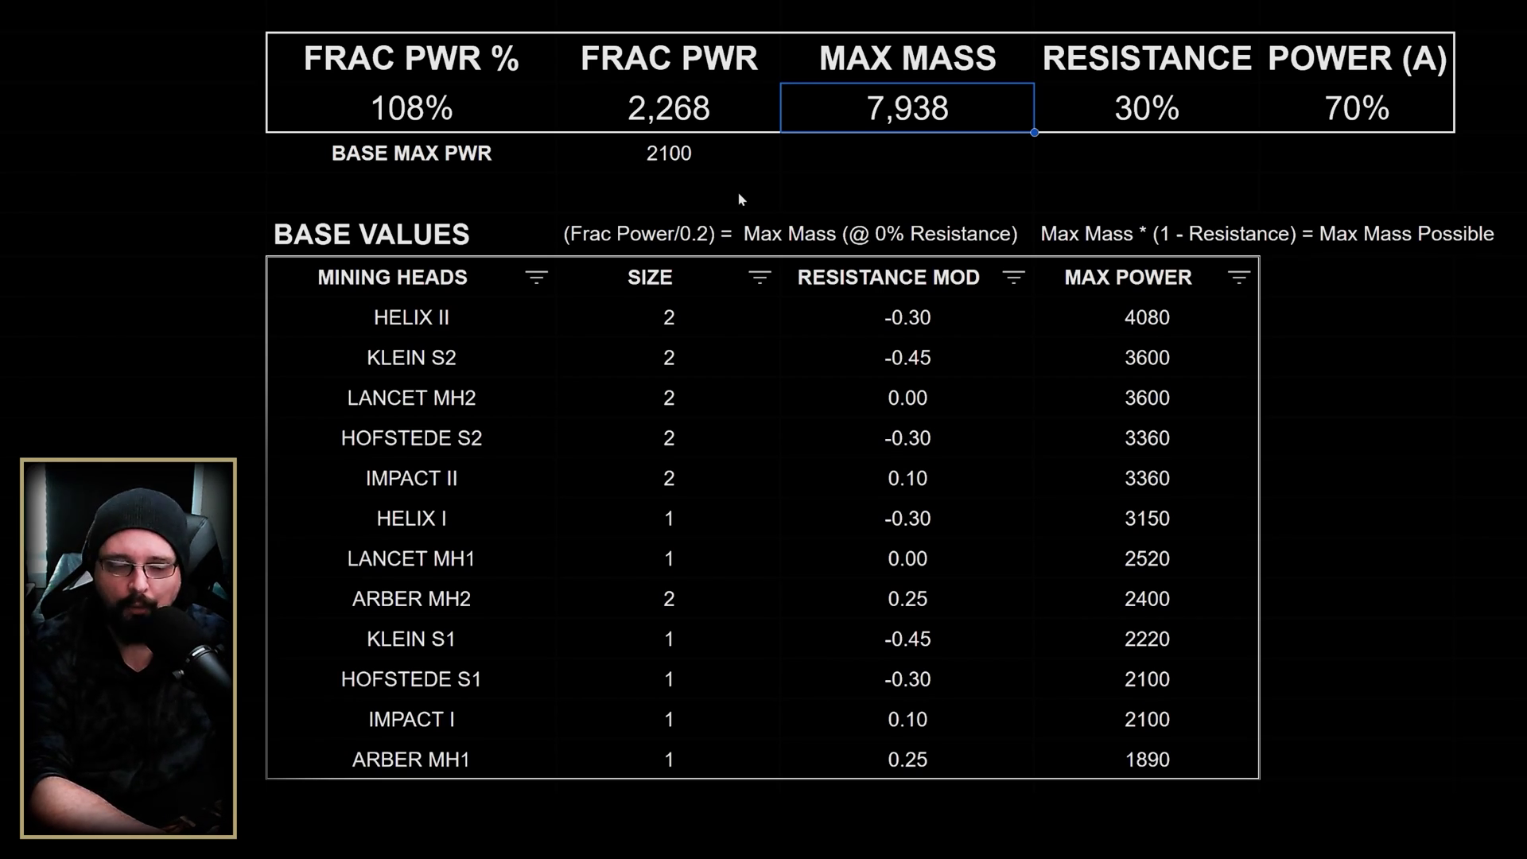
pyautogui.press('Down')
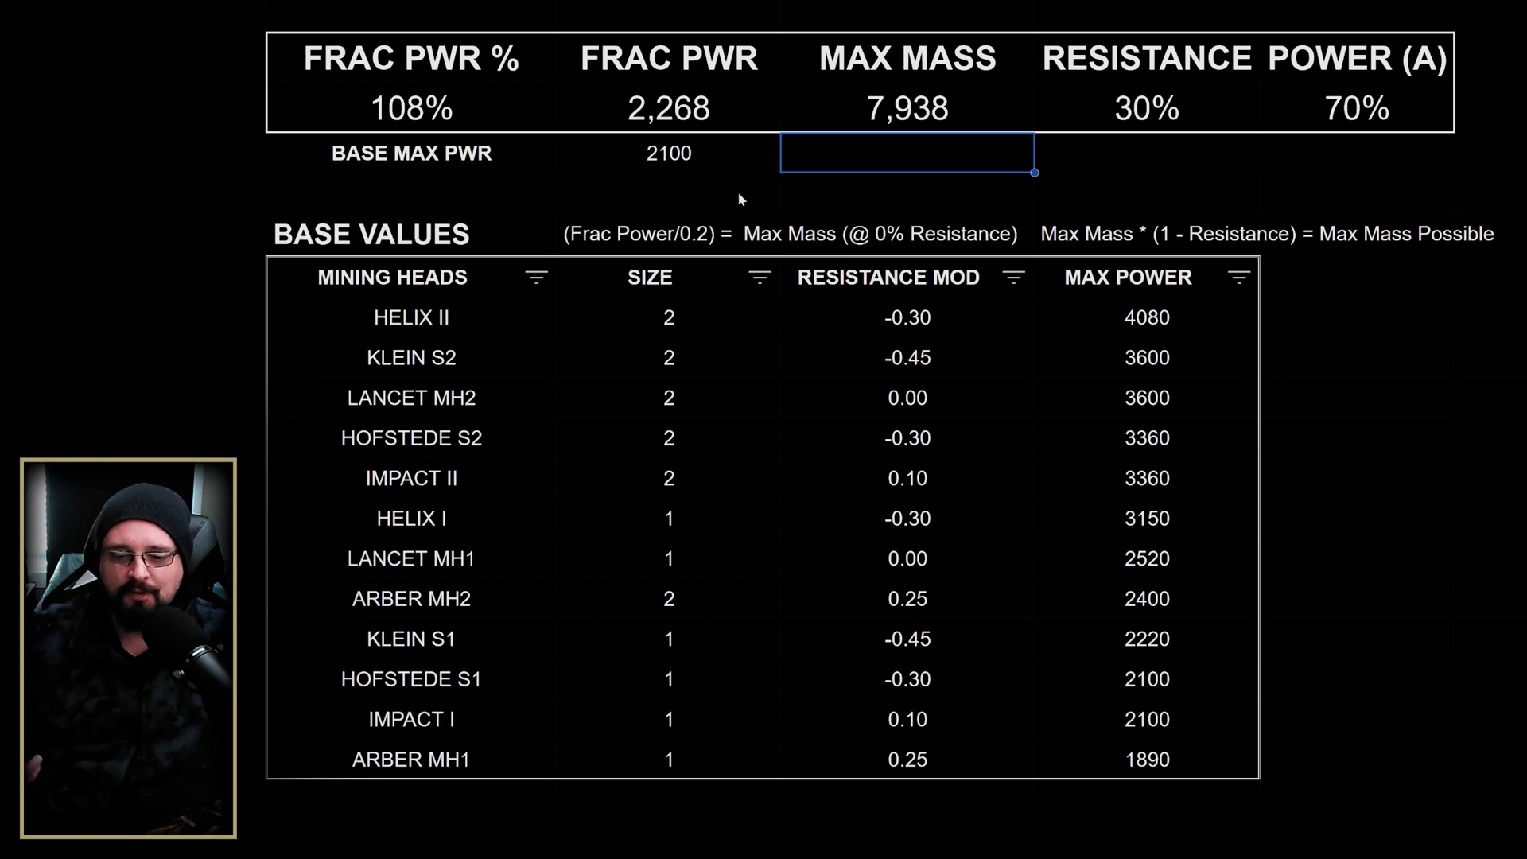